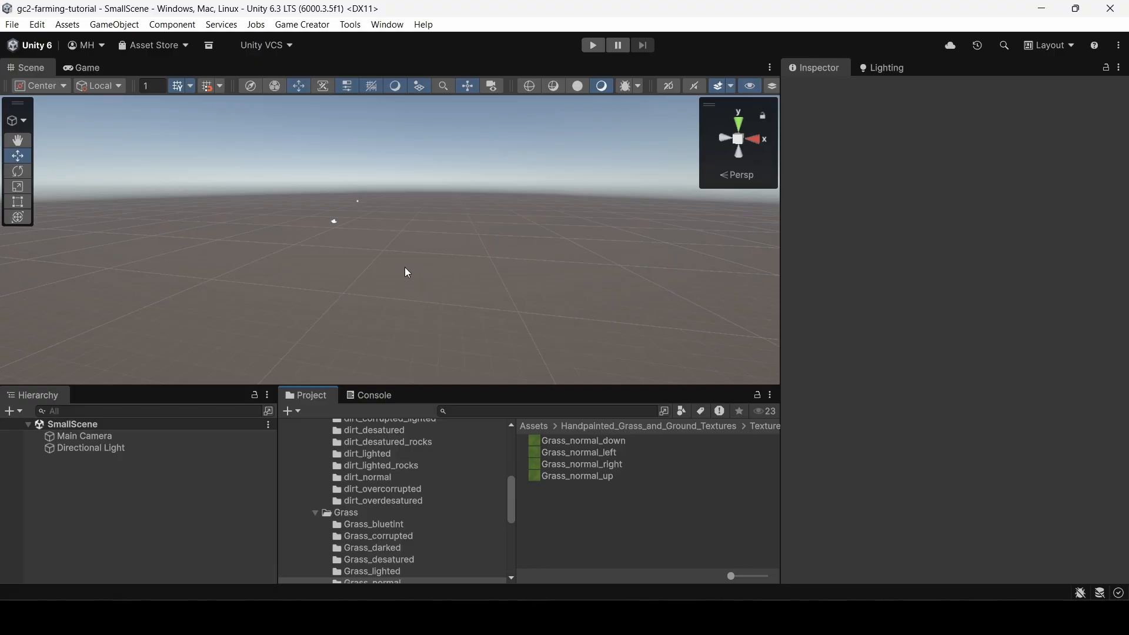
Browse the imported grass, ground texture and Lite Farm Pack asset folders and preview the Tree prefab.
{"action": "right_click_drag", "start_coordinate": [410, 283], "coordinate": [446, 266]}
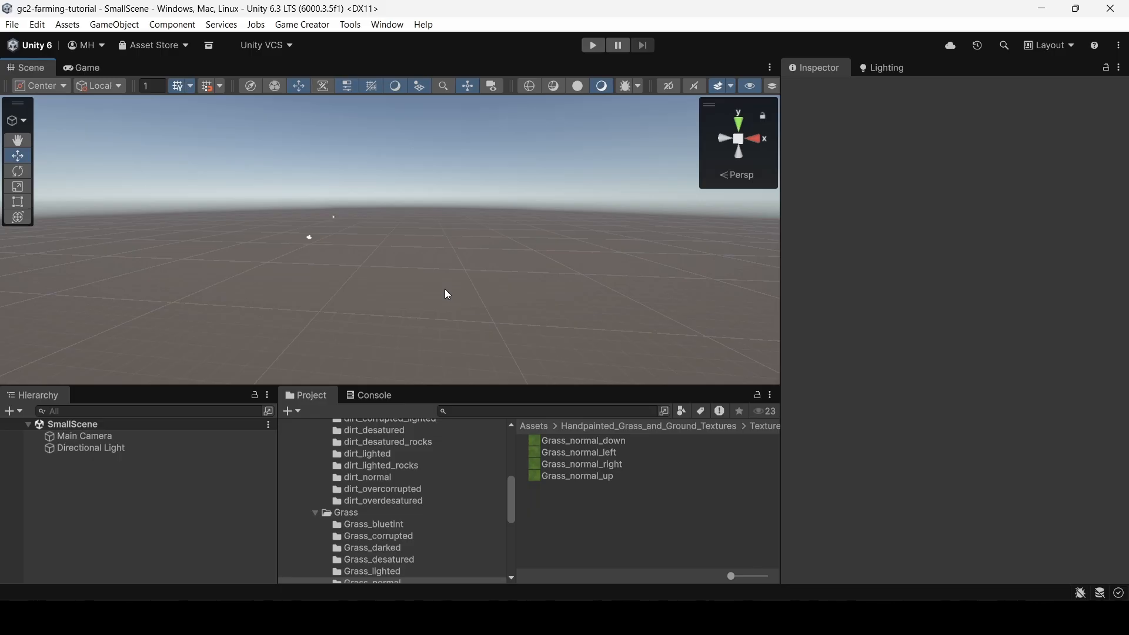
{"action": "mouse_move", "coordinate": [506, 488]}
{"action": "left_mouse_down"}
{"action": "mouse_move", "coordinate": [506, 433]}
{"action": "mouse_move", "coordinate": [503, 468]}
{"action": "left_mouse_up"}
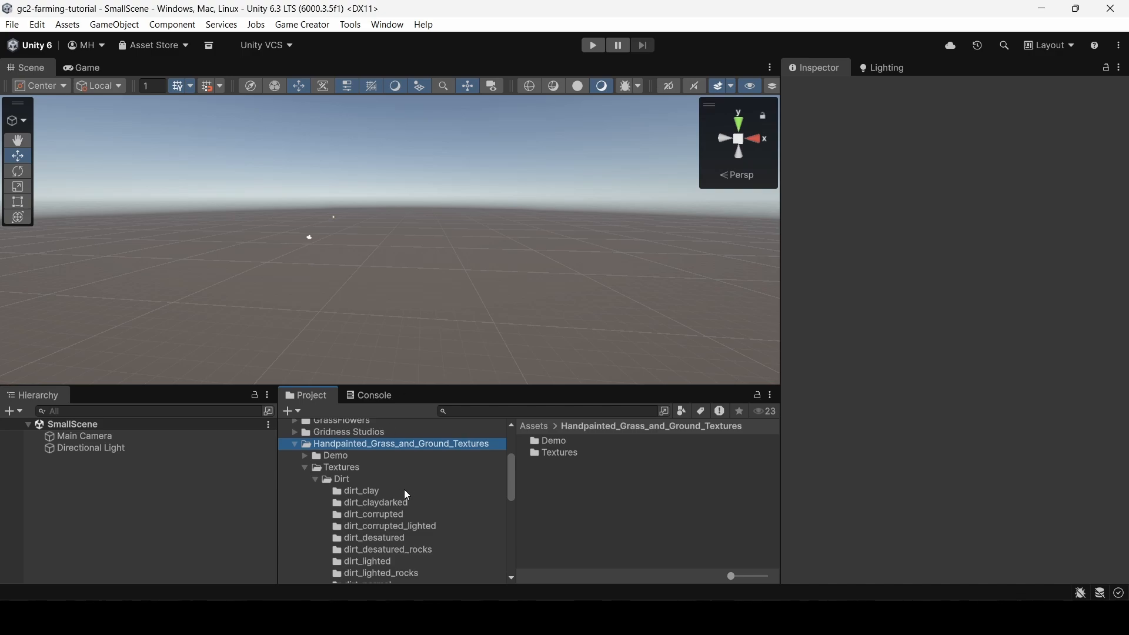
{"action": "scroll", "coordinate": [404, 489], "scroll_direction": "down", "scroll_amount": 5}
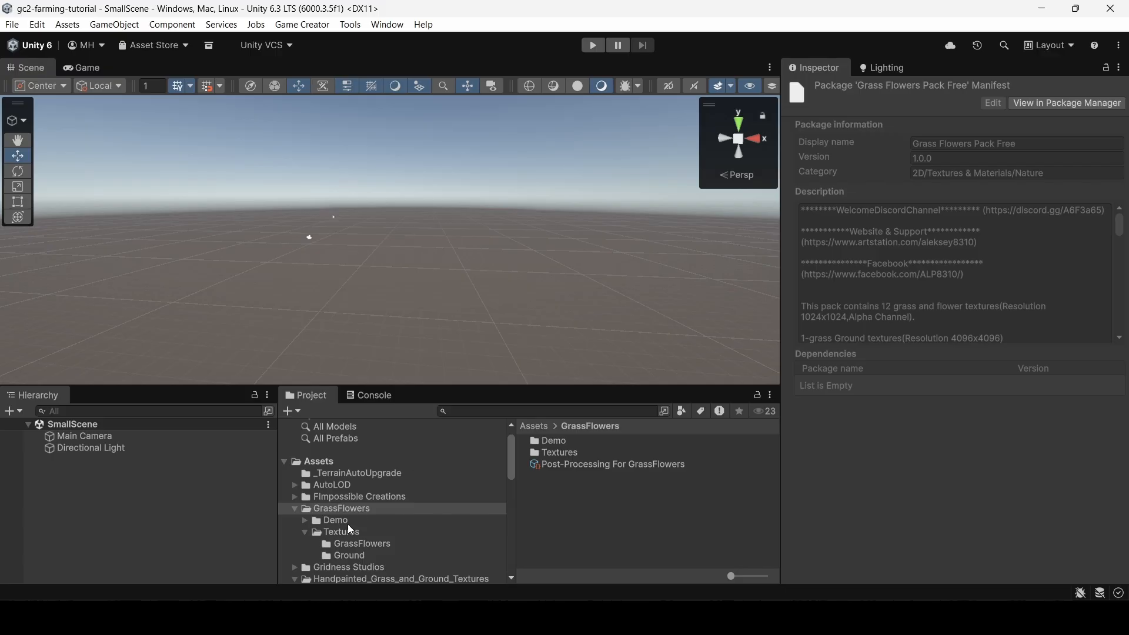
{"action": "scroll", "coordinate": [347, 523], "scroll_direction": "down", "scroll_amount": 3}
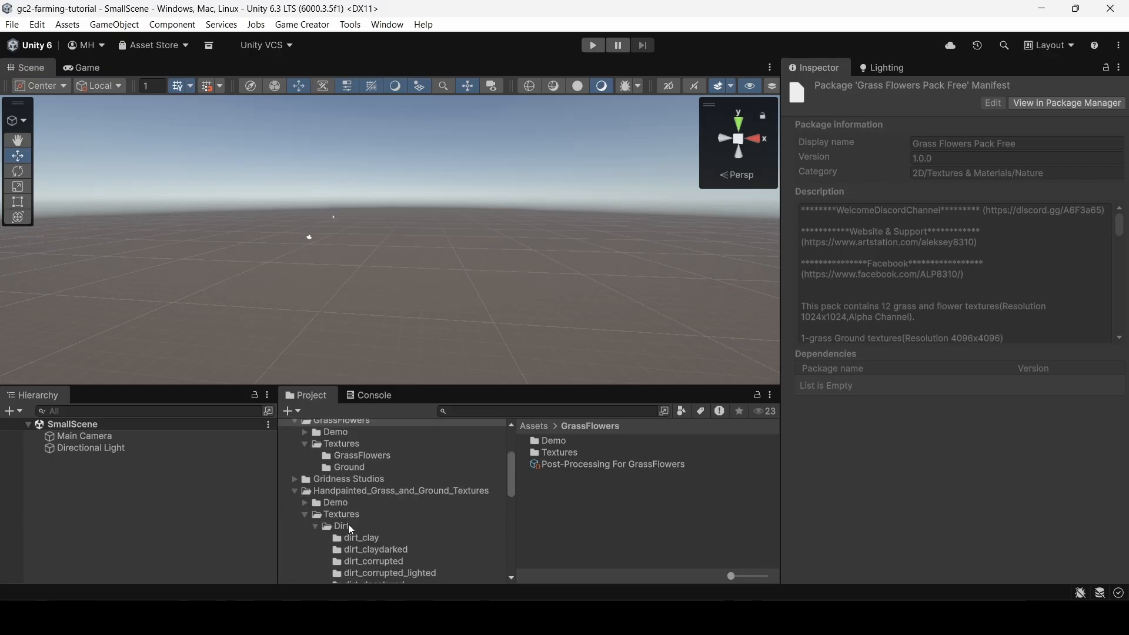
{"action": "left_click", "coordinate": [294, 480]}
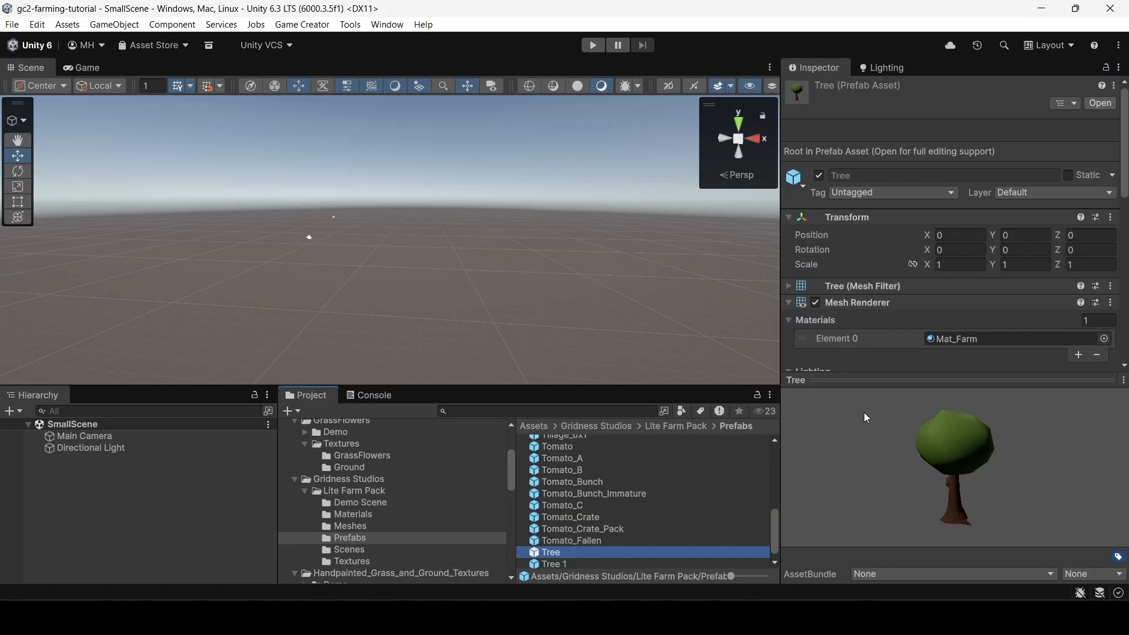
{"action": "left_click_drag", "start_coordinate": [862, 412], "coordinate": [933, 446]}
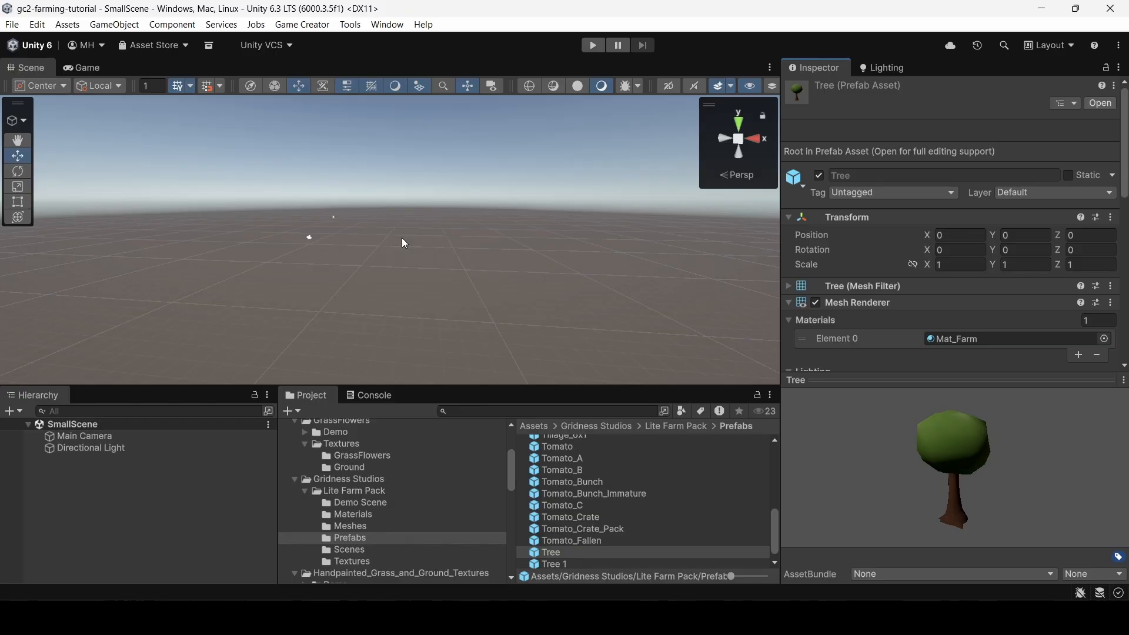
Add a new 3D Terrain object to SmallScene, keeping the name Terrain.
{"action": "left_click", "coordinate": [13, 412]}
{"action": "mouse_move", "coordinate": [63, 229]}
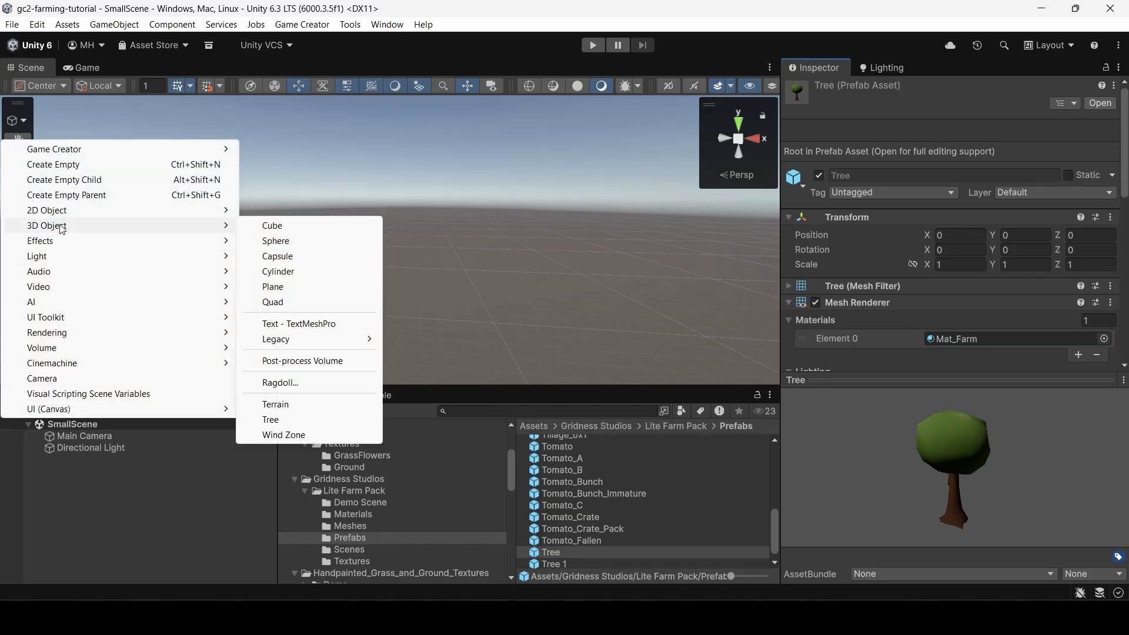
{"action": "left_click", "coordinate": [282, 405]}
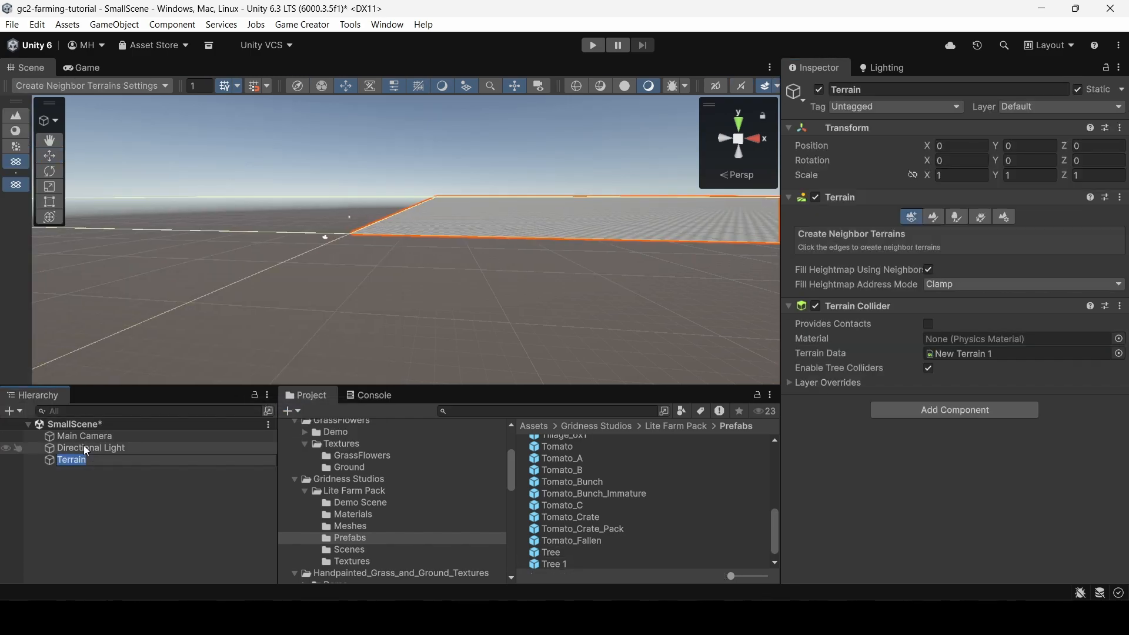
{"action": "left_click", "coordinate": [83, 447]}
{"action": "left_click", "coordinate": [75, 460]}
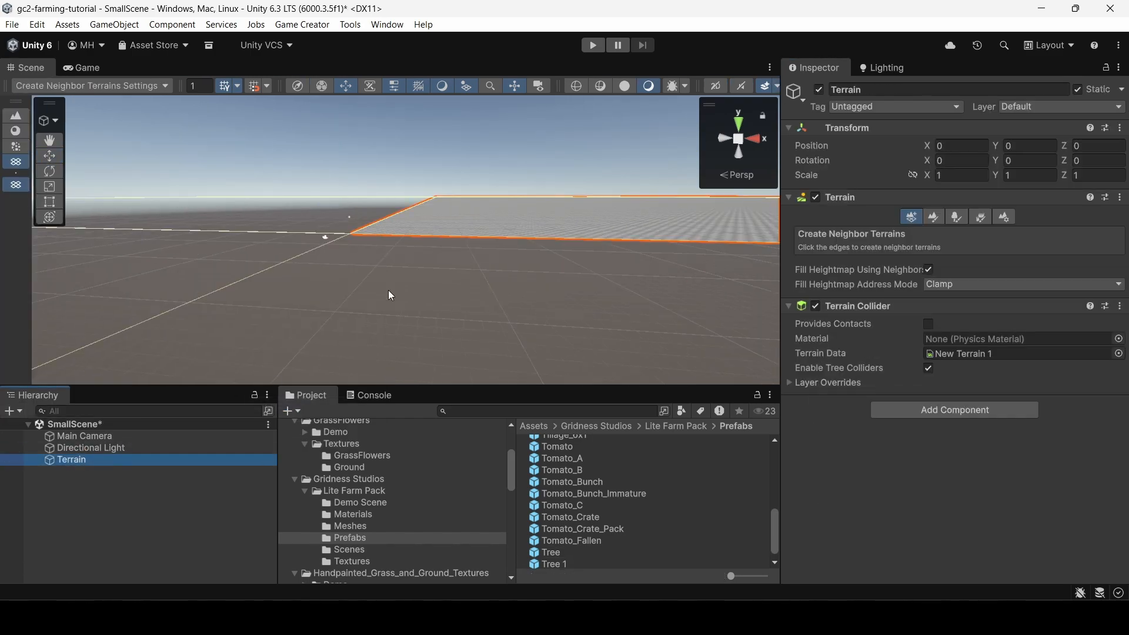
Set the terrain's mesh resolution to a width of 100 and a length of 100.
{"action": "right_click_drag", "start_coordinate": [390, 294], "coordinate": [624, 323]}
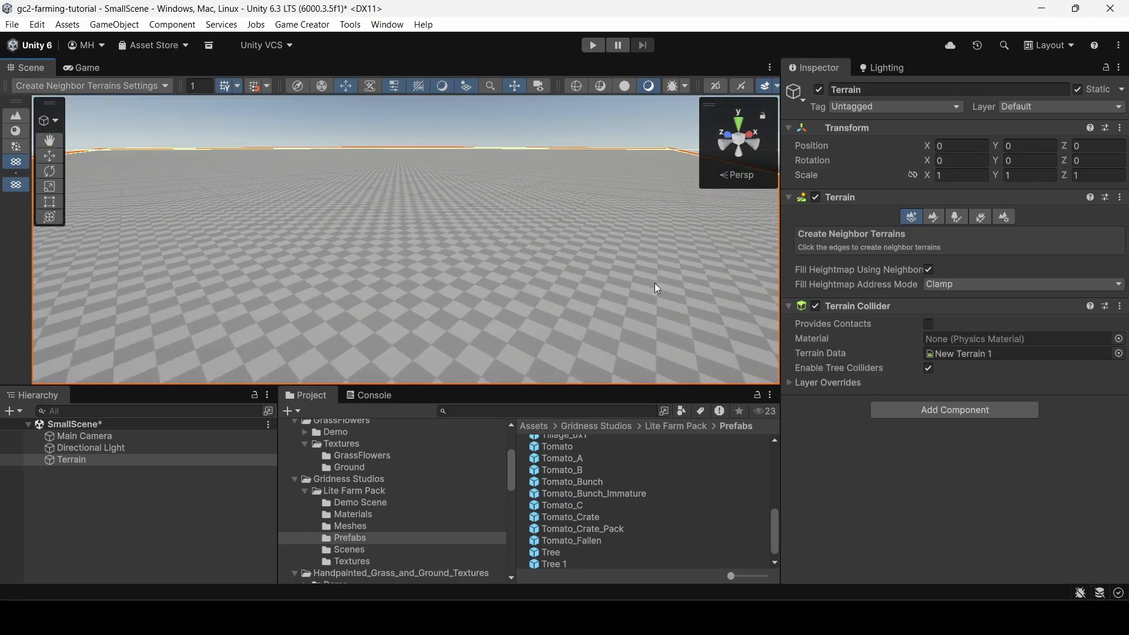
{"action": "left_click", "coordinate": [1006, 219]}
{"action": "scroll", "coordinate": [895, 352], "scroll_direction": "down", "scroll_amount": 5}
{"action": "scroll", "coordinate": [894, 347], "scroll_direction": "down", "scroll_amount": 5}
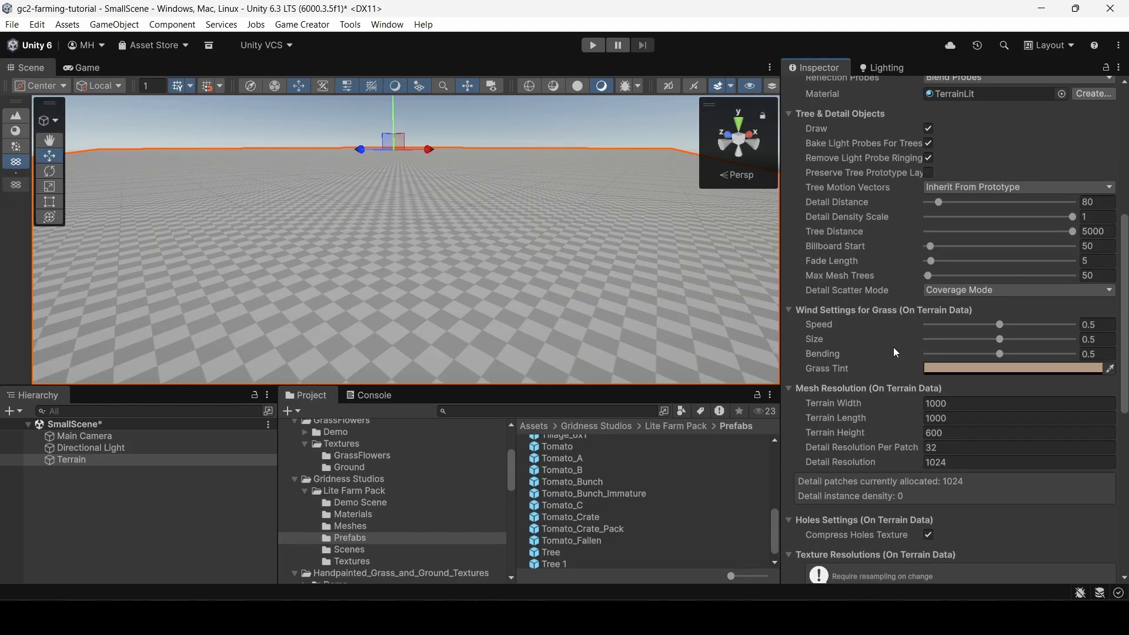
{"action": "left_click", "coordinate": [950, 323]}
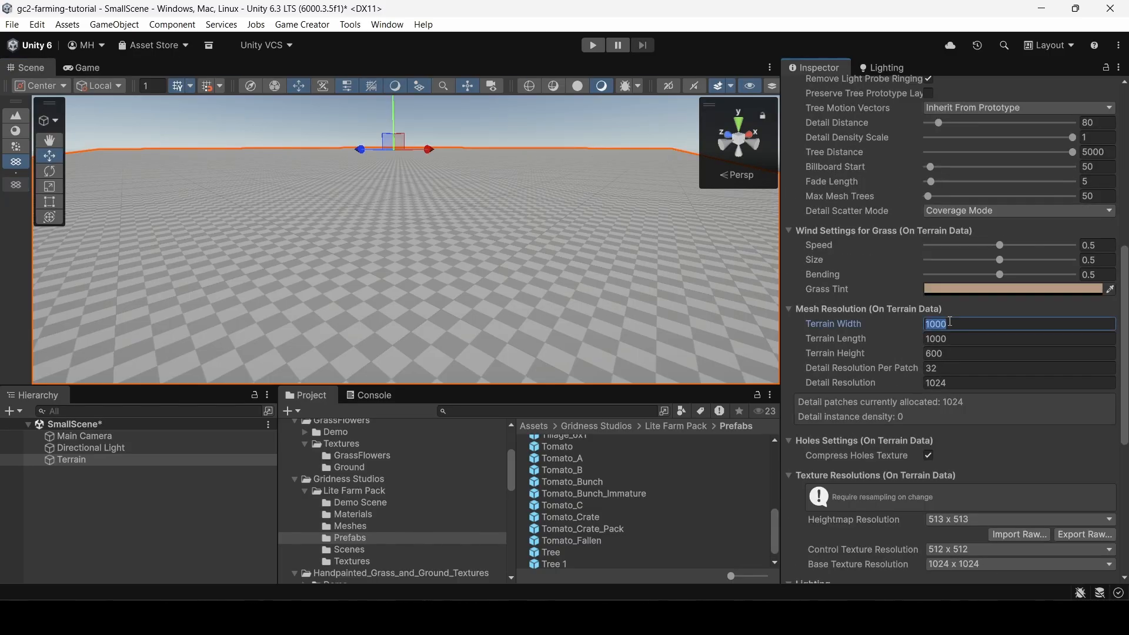
{"action": "type", "text": "100"}
{"action": "key", "text": "Tab"}
{"action": "type", "text": "100"}
{"action": "key", "text": "Tab"}
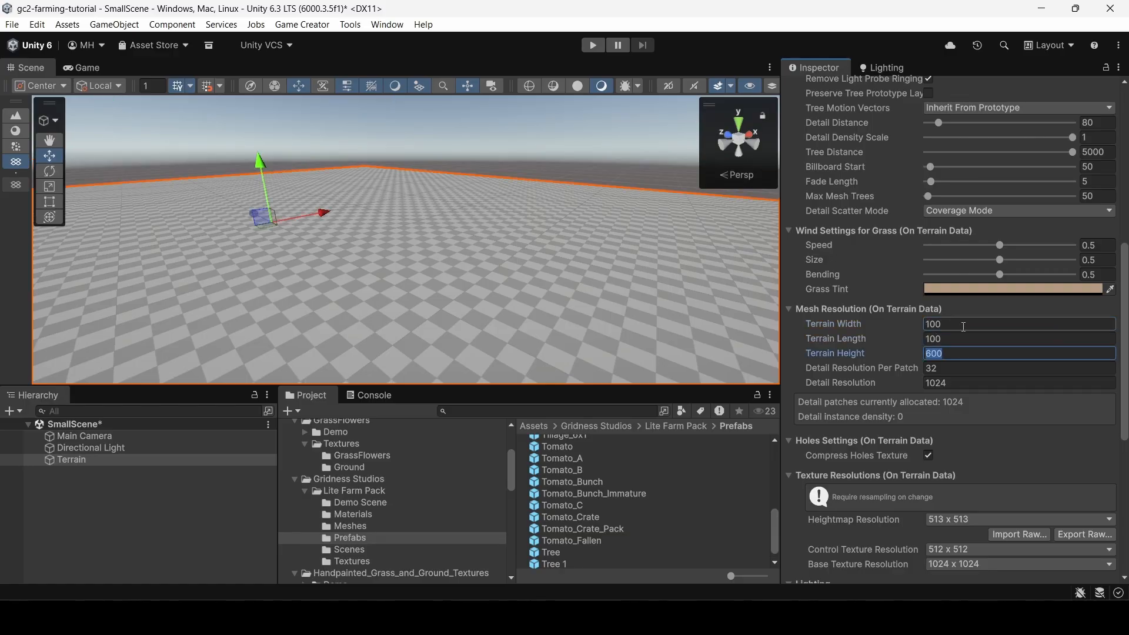
Raise uneven hills across the terrain's near part with Raise or Lower Terrain, using a rough cloud-shaped brush at size 30 and opacity 12.7.
{"action": "right_click_drag", "start_coordinate": [369, 207], "coordinate": [170, 362]}
{"action": "key", "text": "s"}
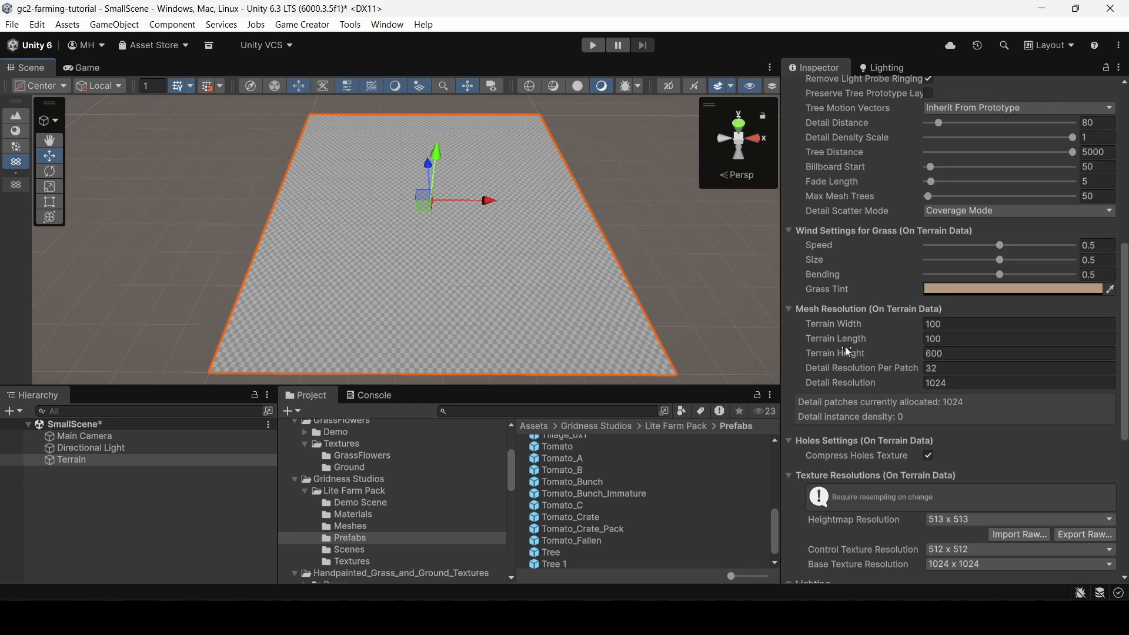
{"action": "scroll", "coordinate": [907, 268], "scroll_direction": "up", "scroll_amount": 10}
{"action": "left_click", "coordinate": [929, 217]}
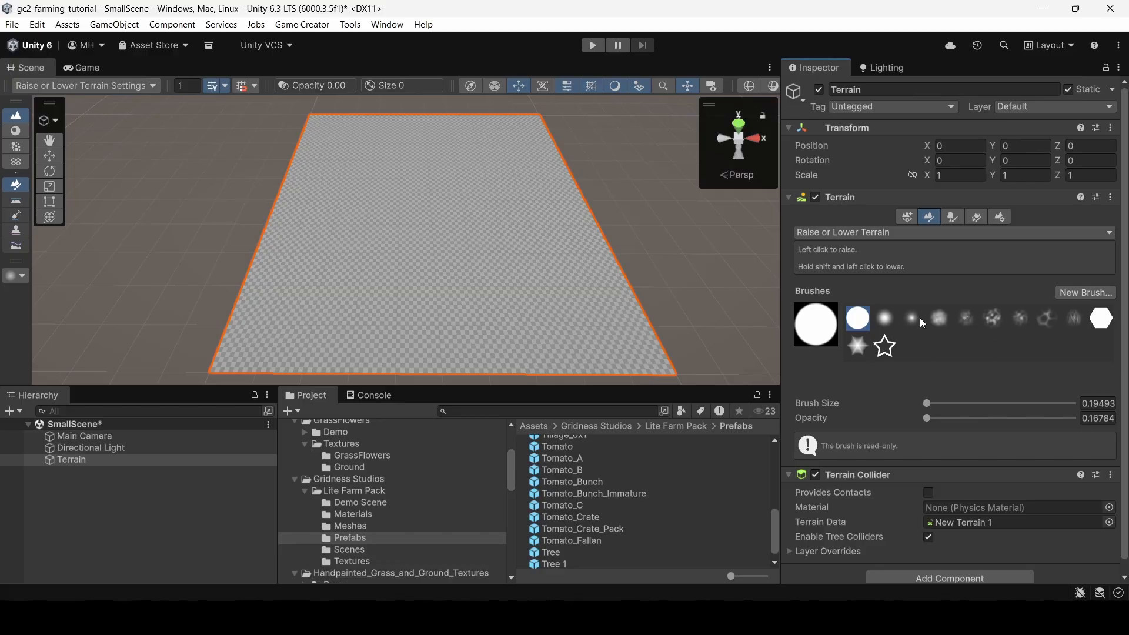
{"action": "left_click", "coordinate": [993, 314]}
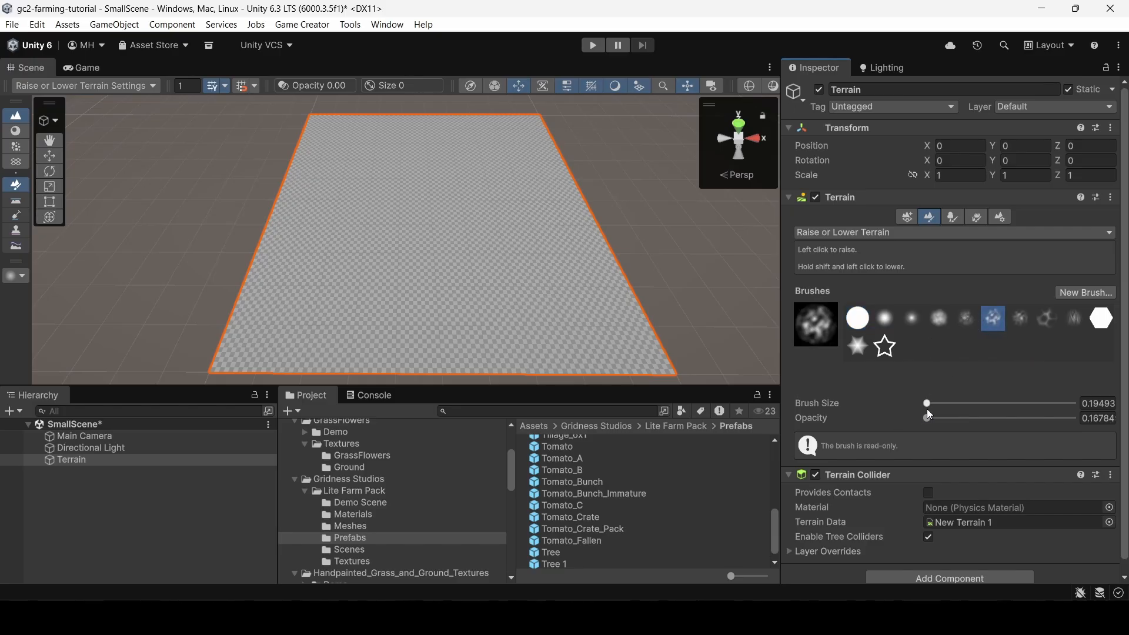
{"action": "left_click_drag", "start_coordinate": [927, 405], "coordinate": [941, 402]}
{"action": "mouse_move", "coordinate": [936, 403]}
{"action": "left_mouse_down"}
{"action": "mouse_move", "coordinate": [989, 403]}
{"action": "mouse_move", "coordinate": [970, 403]}
{"action": "left_mouse_up"}
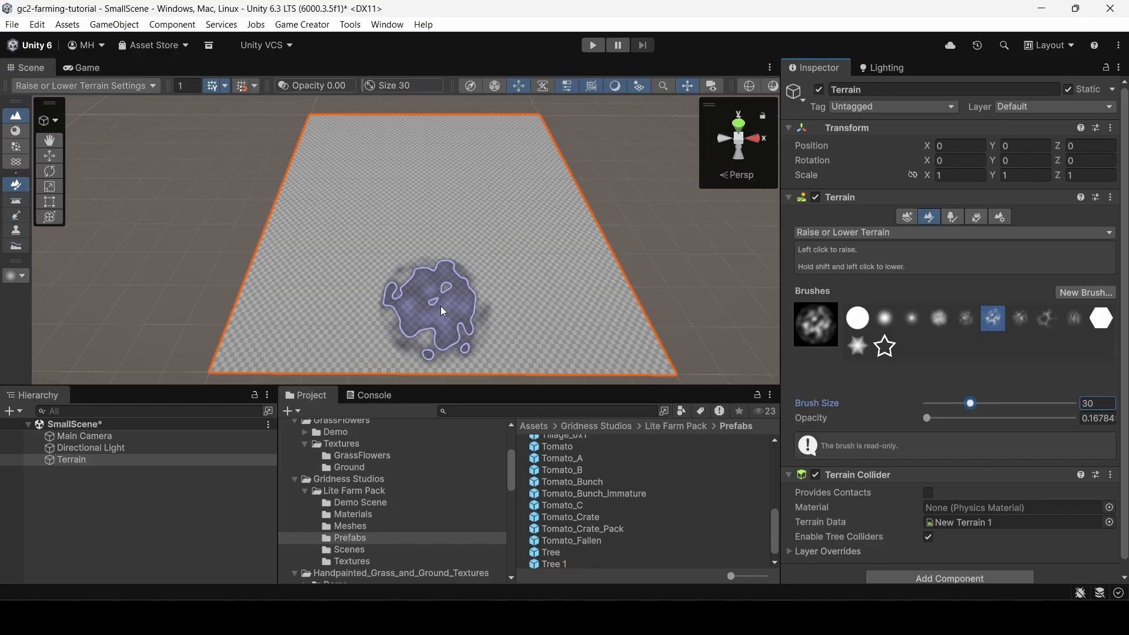
{"action": "left_click", "coordinate": [967, 319]}
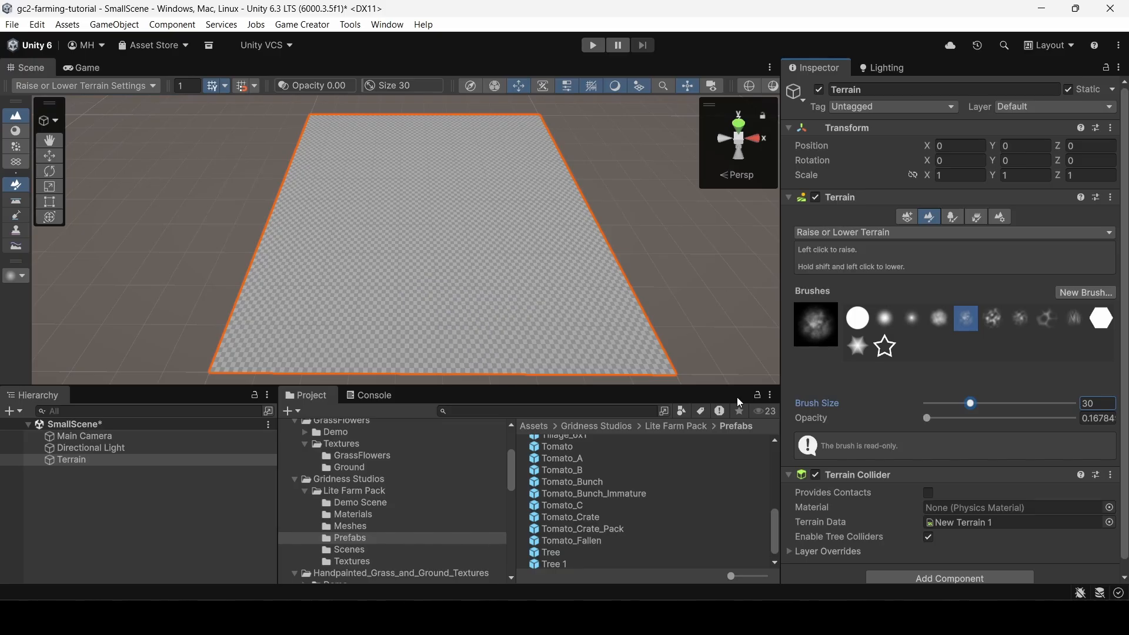
{"action": "left_click", "coordinate": [928, 419]}
{"action": "left_click_drag", "start_coordinate": [931, 421], "coordinate": [947, 419]}
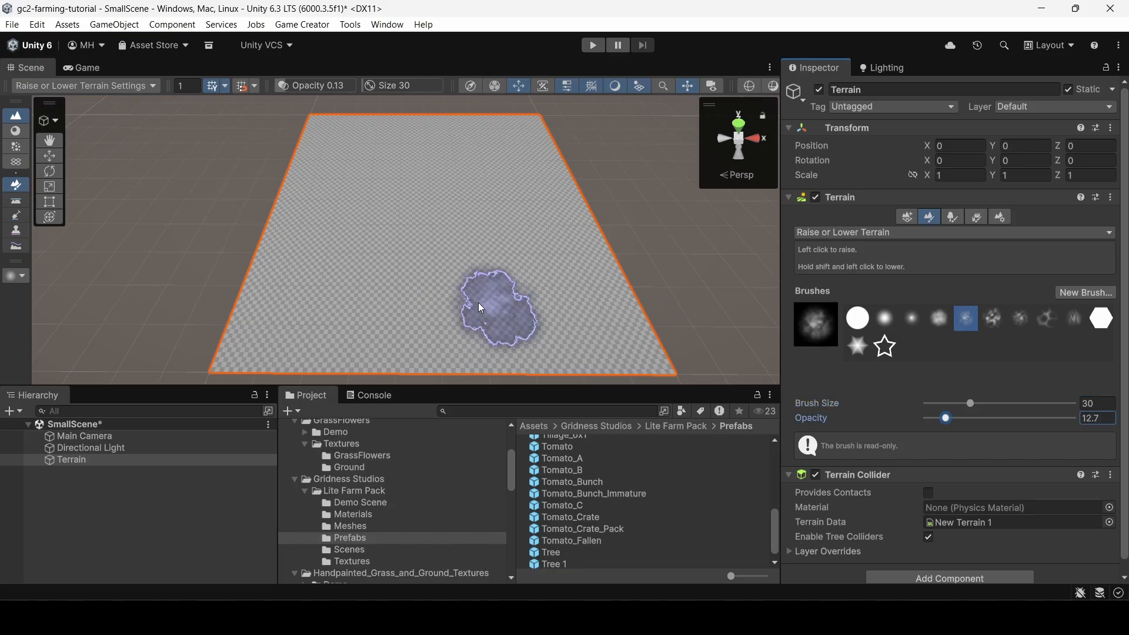
{"action": "left_click_drag", "start_coordinate": [269, 323], "coordinate": [594, 321]}
{"action": "left_click_drag", "start_coordinate": [594, 266], "coordinate": [327, 263]}
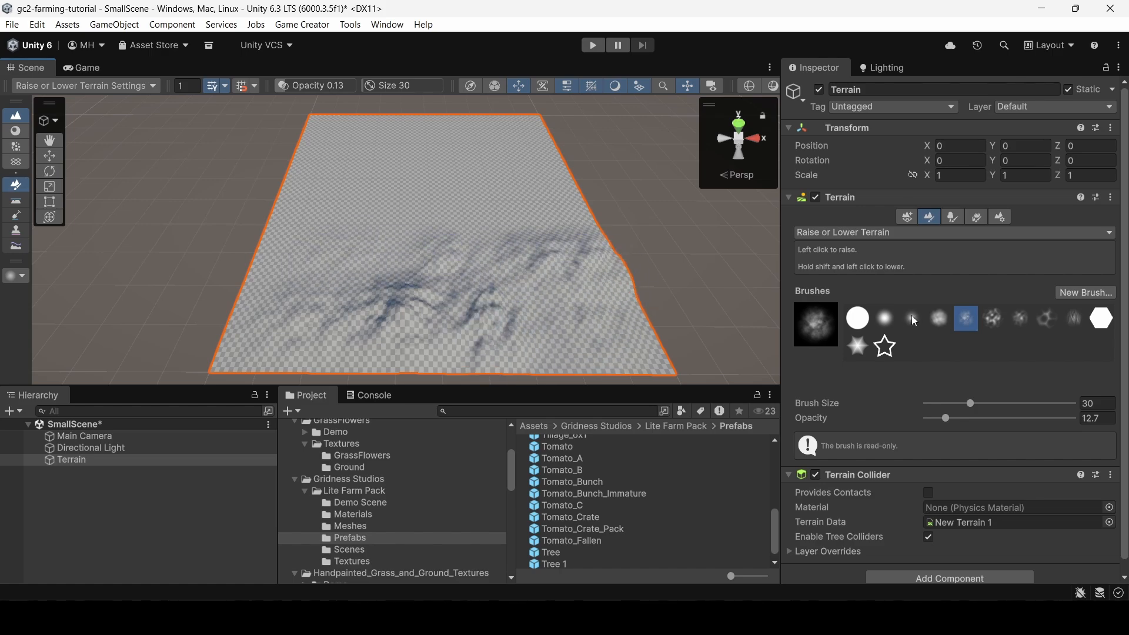
Raise more hills through the terrain's middle and along its far and side edges, using the soft cloud brush and the speckled brush.
{"action": "left_click", "coordinate": [931, 317]}
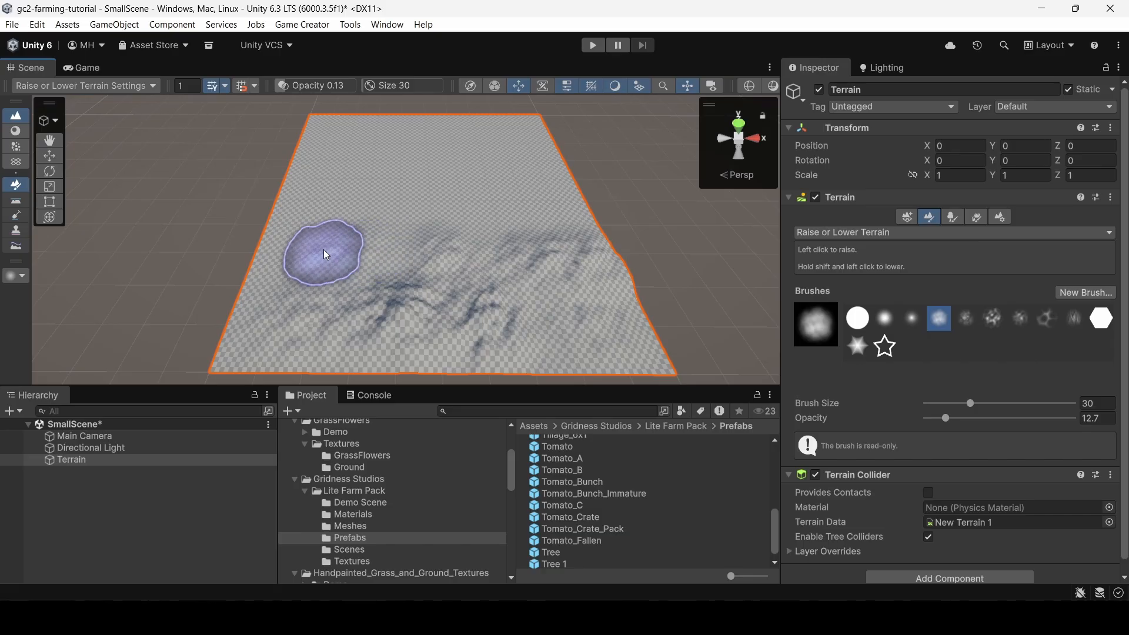
{"action": "left_click_drag", "start_coordinate": [323, 214], "coordinate": [412, 213]}
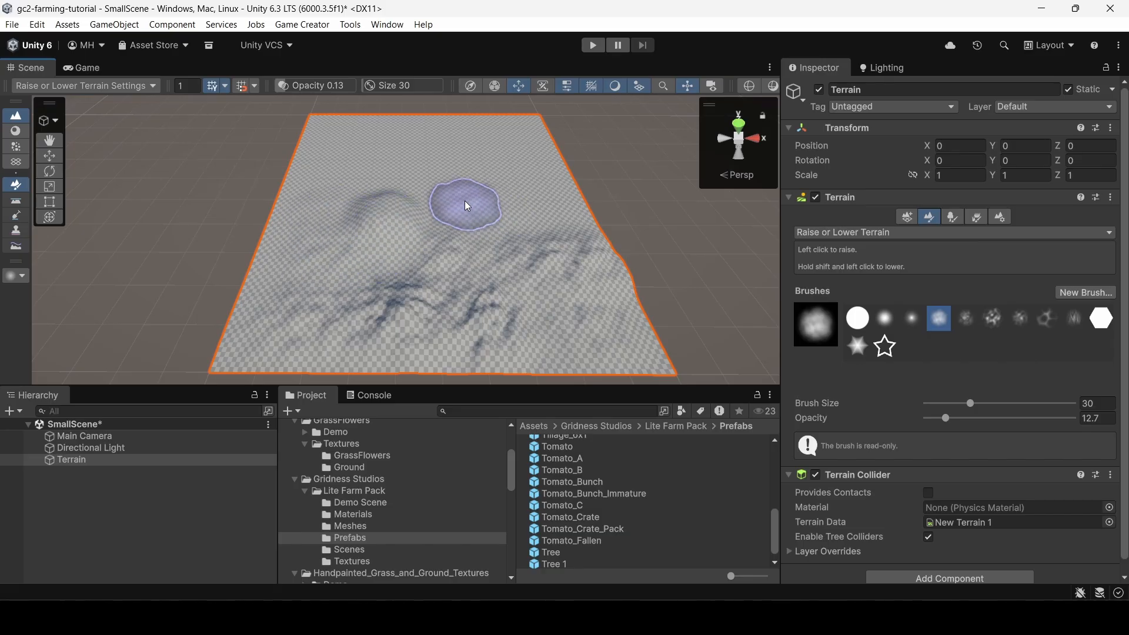
{"action": "left_click", "coordinate": [994, 319]}
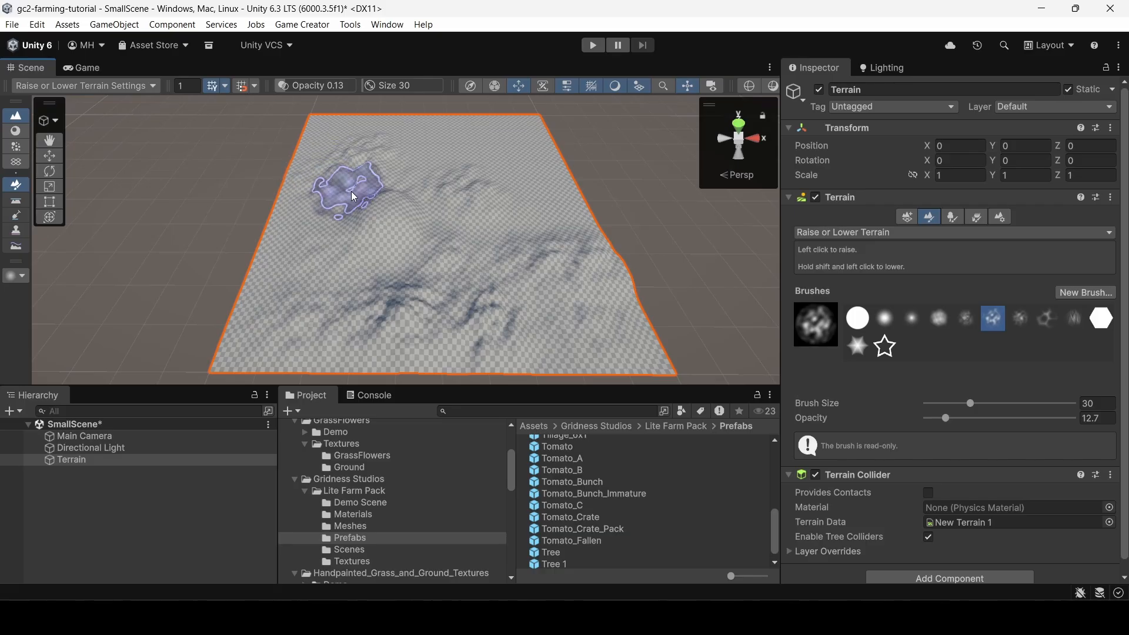
{"action": "mouse_move", "coordinate": [351, 192]}
{"action": "left_mouse_down"}
{"action": "mouse_move", "coordinate": [418, 134]}
{"action": "mouse_move", "coordinate": [519, 141]}
{"action": "mouse_move", "coordinate": [495, 159]}
{"action": "mouse_move", "coordinate": [382, 130]}
{"action": "mouse_move", "coordinate": [316, 154]}
{"action": "mouse_move", "coordinate": [329, 234]}
{"action": "mouse_move", "coordinate": [538, 192]}
{"action": "mouse_move", "coordinate": [495, 220]}
{"action": "left_mouse_up"}
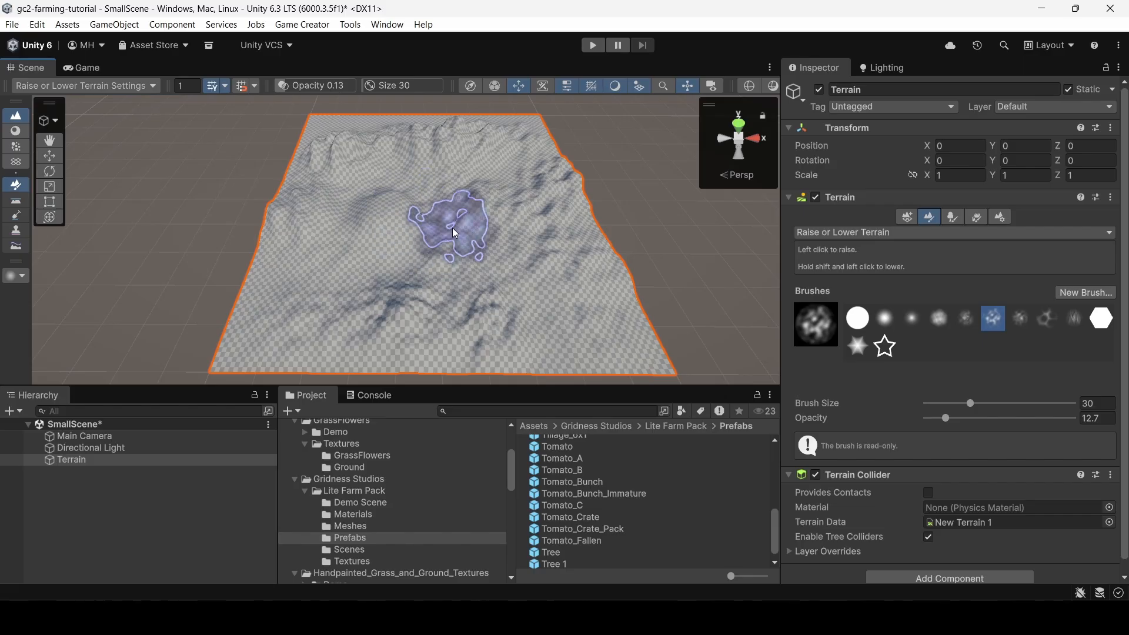
Flatten a round area at the terrain's centre to height 0 with Set Height, using the soft round brush at size 30 and opacity 64.4.
{"action": "left_click", "coordinate": [884, 319]}
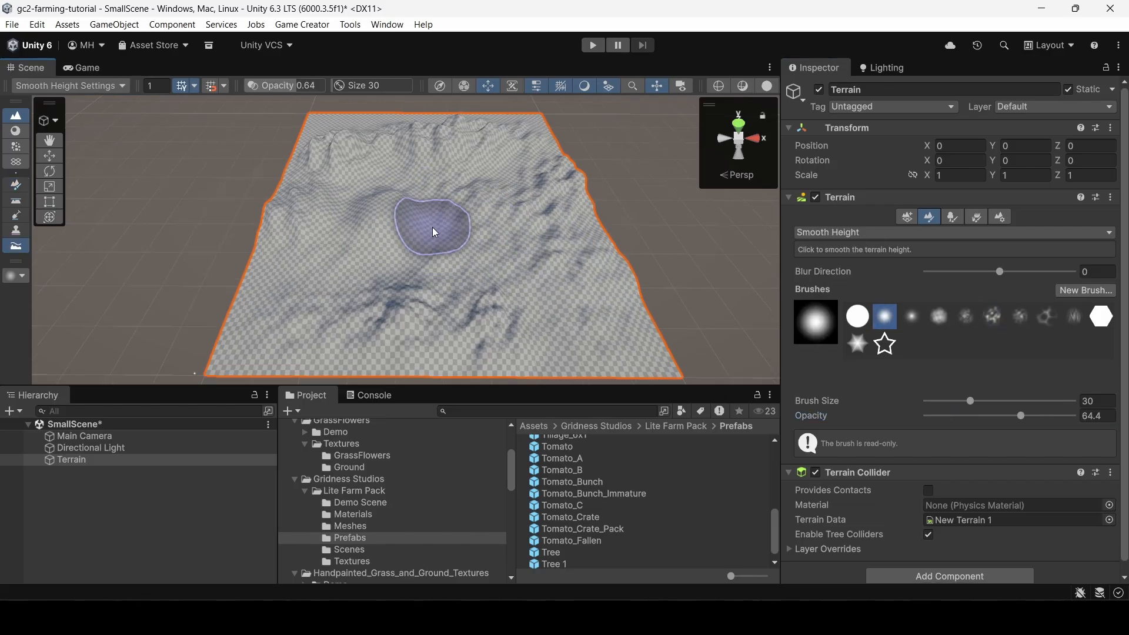
{"action": "left_click", "coordinate": [858, 235]}
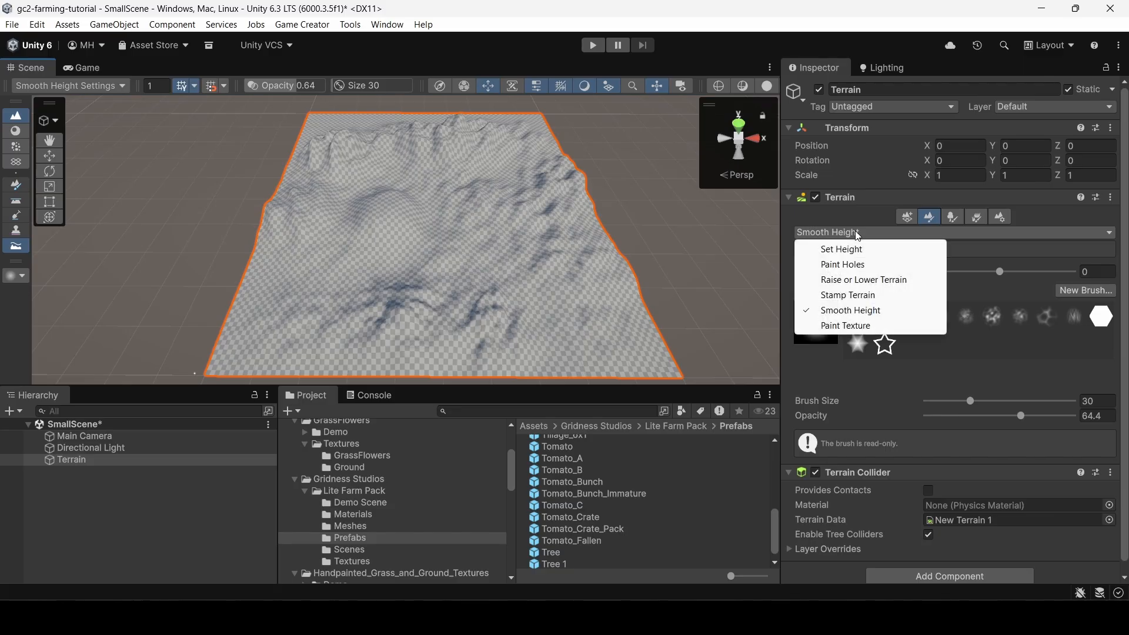
{"action": "left_click", "coordinate": [851, 248]}
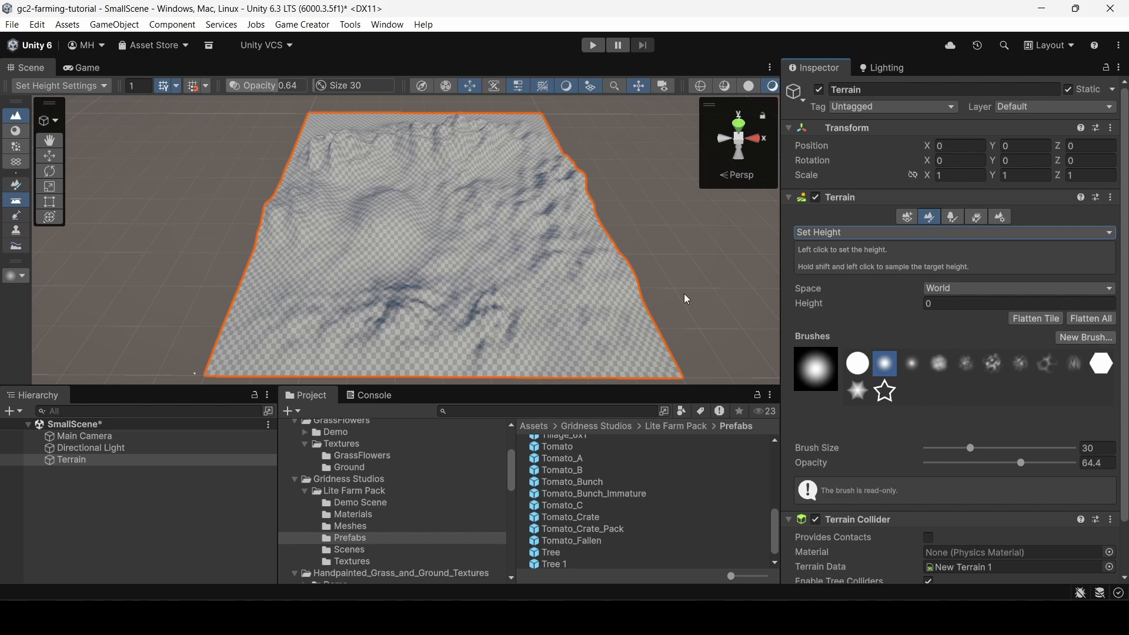
{"action": "mouse_move", "coordinate": [464, 222]}
{"action": "left_mouse_down"}
{"action": "mouse_move", "coordinate": [410, 227]}
{"action": "mouse_move", "coordinate": [430, 211]}
{"action": "mouse_move", "coordinate": [457, 231]}
{"action": "mouse_move", "coordinate": [435, 224]}
{"action": "left_mouse_up"}
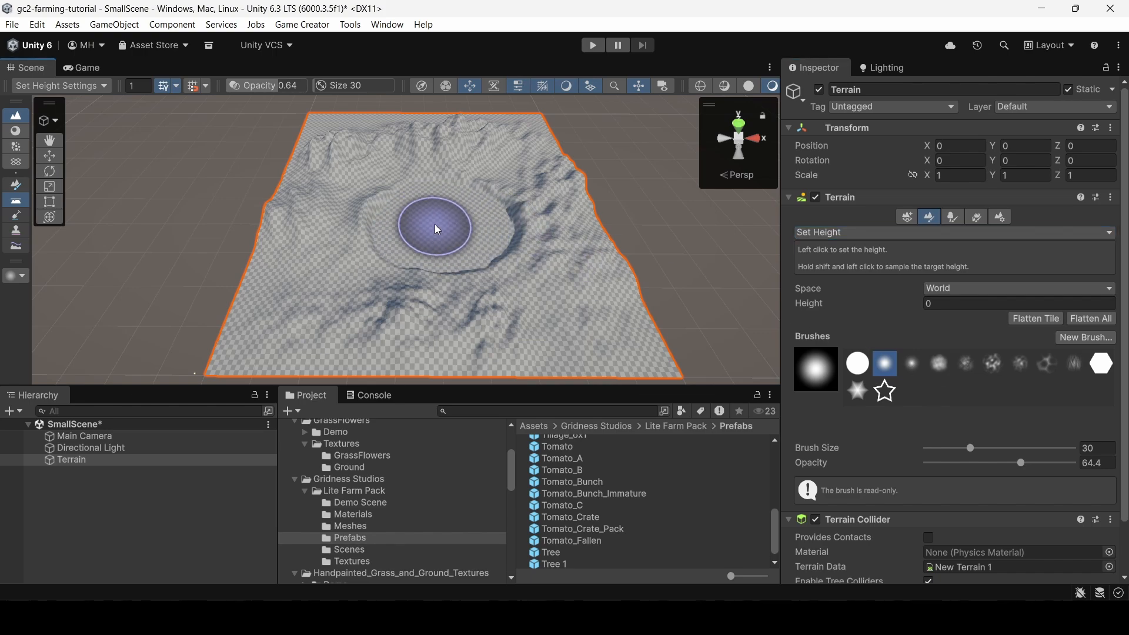
Soften the steep rim around the flattened central area with Smooth Height, using the soft round brush at size 30, and inspect the slopes.
{"action": "left_click", "coordinate": [877, 233]}
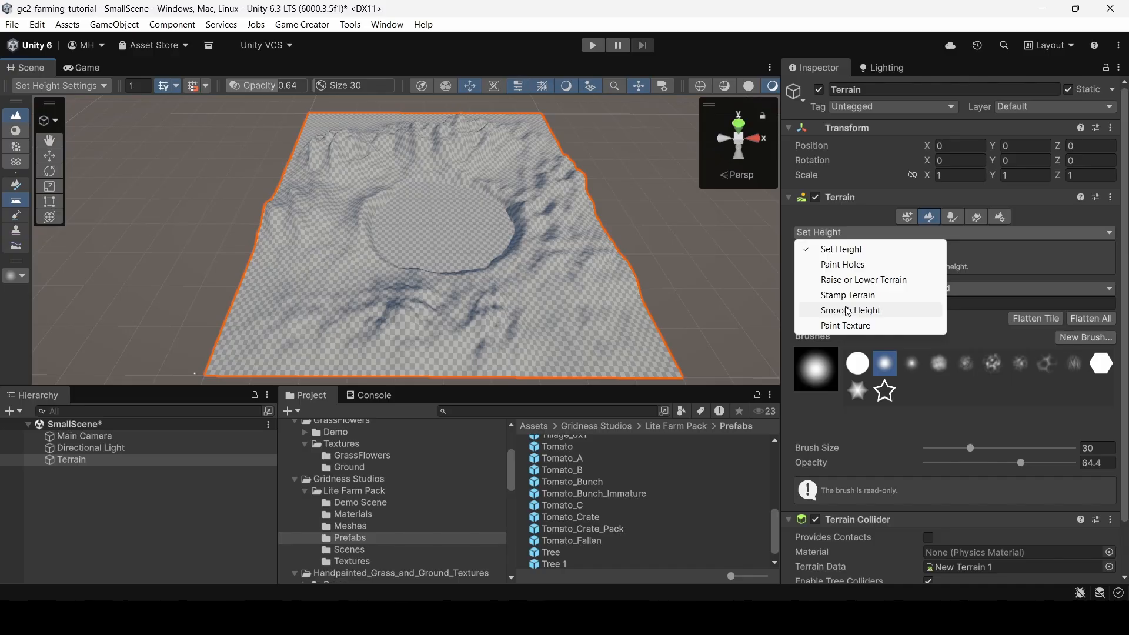
{"action": "left_click", "coordinate": [851, 309]}
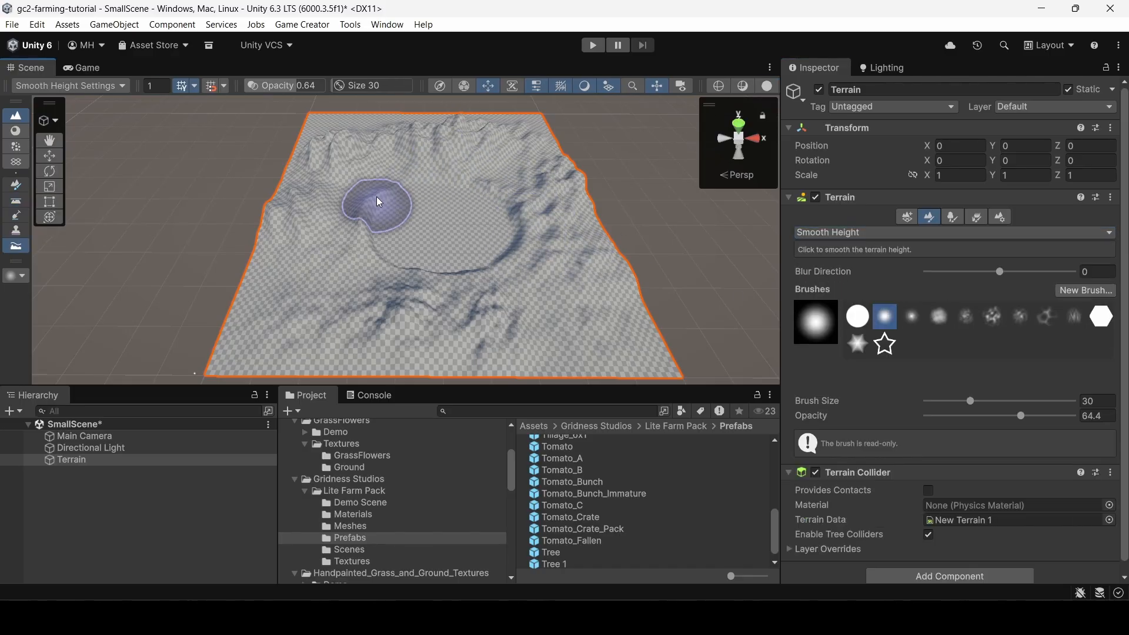
{"action": "mouse_move", "coordinate": [376, 196]}
{"action": "left_mouse_down"}
{"action": "mouse_move", "coordinate": [401, 263]}
{"action": "mouse_move", "coordinate": [424, 256]}
{"action": "mouse_move", "coordinate": [383, 249]}
{"action": "mouse_move", "coordinate": [376, 189]}
{"action": "mouse_move", "coordinate": [360, 227]}
{"action": "mouse_move", "coordinate": [393, 189]}
{"action": "mouse_move", "coordinate": [495, 247]}
{"action": "mouse_move", "coordinate": [507, 269]}
{"action": "mouse_move", "coordinate": [545, 245]}
{"action": "mouse_move", "coordinate": [450, 284]}
{"action": "left_mouse_up"}
{"action": "mouse_move", "coordinate": [489, 266]}
{"action": "right_mouse_down"}
{"action": "mouse_move", "coordinate": [502, 276]}
{"action": "mouse_move", "coordinate": [570, 259]}
{"action": "right_mouse_up"}
{"action": "key", "text": "w"}
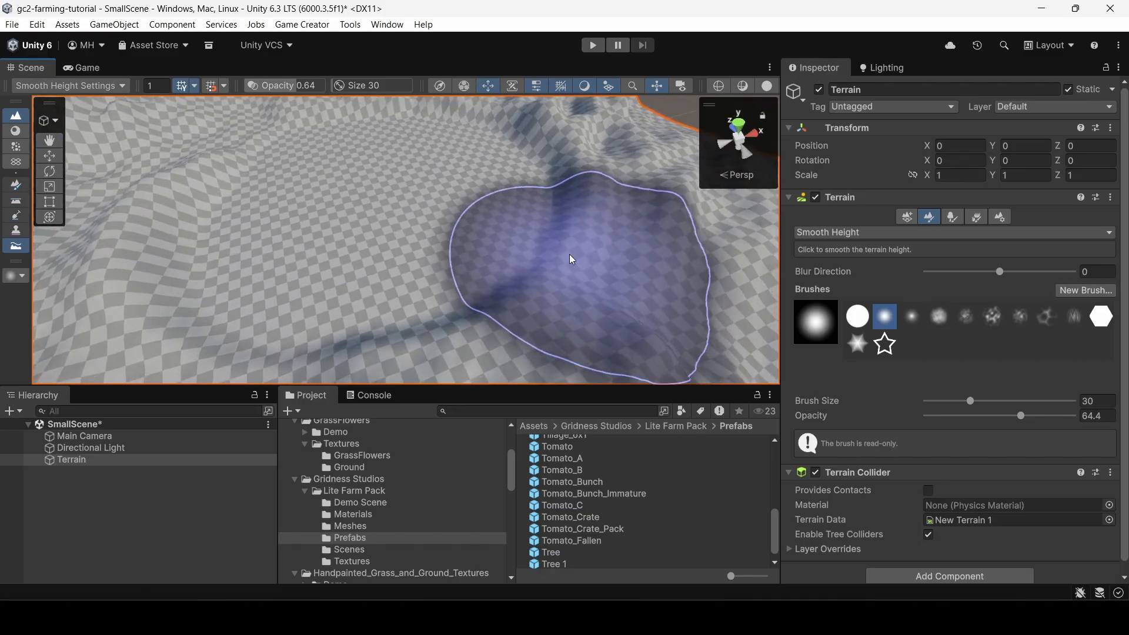
{"action": "mouse_move", "coordinate": [570, 259]}
{"action": "left_mouse_down"}
{"action": "mouse_move", "coordinate": [549, 137]}
{"action": "mouse_move", "coordinate": [438, 300]}
{"action": "mouse_move", "coordinate": [365, 321]}
{"action": "mouse_move", "coordinate": [466, 167]}
{"action": "left_mouse_up"}
{"action": "mouse_move", "coordinate": [466, 166]}
{"action": "right_mouse_down"}
{"action": "mouse_move", "coordinate": [403, 157]}
{"action": "mouse_move", "coordinate": [406, 147]}
{"action": "right_mouse_up"}
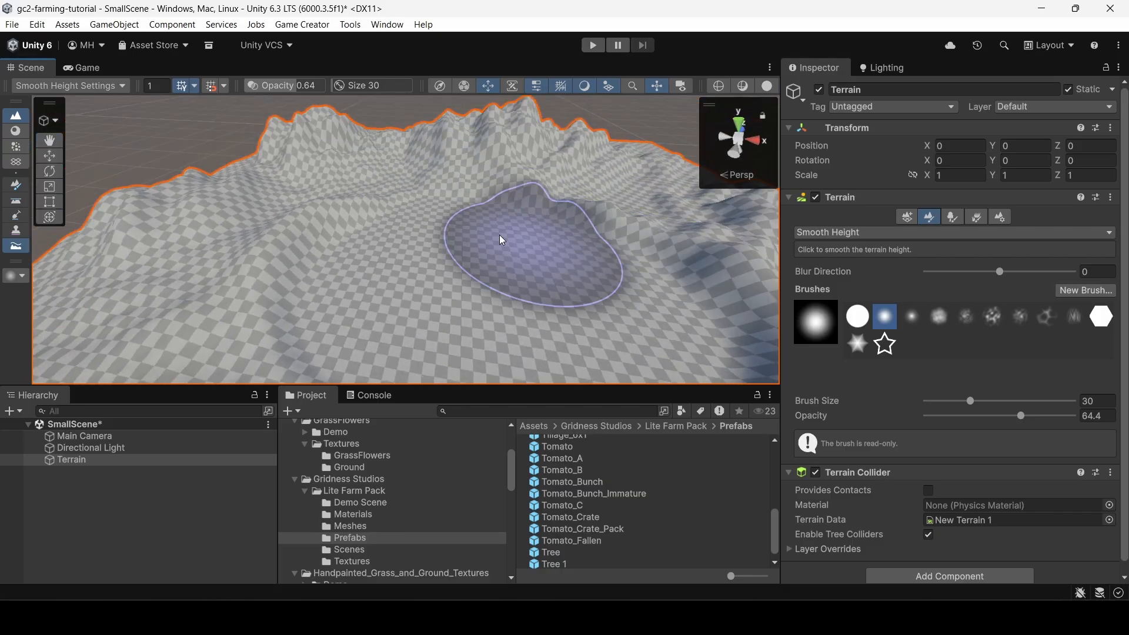
{"action": "scroll", "coordinate": [471, 264], "scroll_direction": "down", "scroll_amount": 2}
{"action": "scroll", "coordinate": [475, 261], "scroll_direction": "down", "scroll_amount": 3}
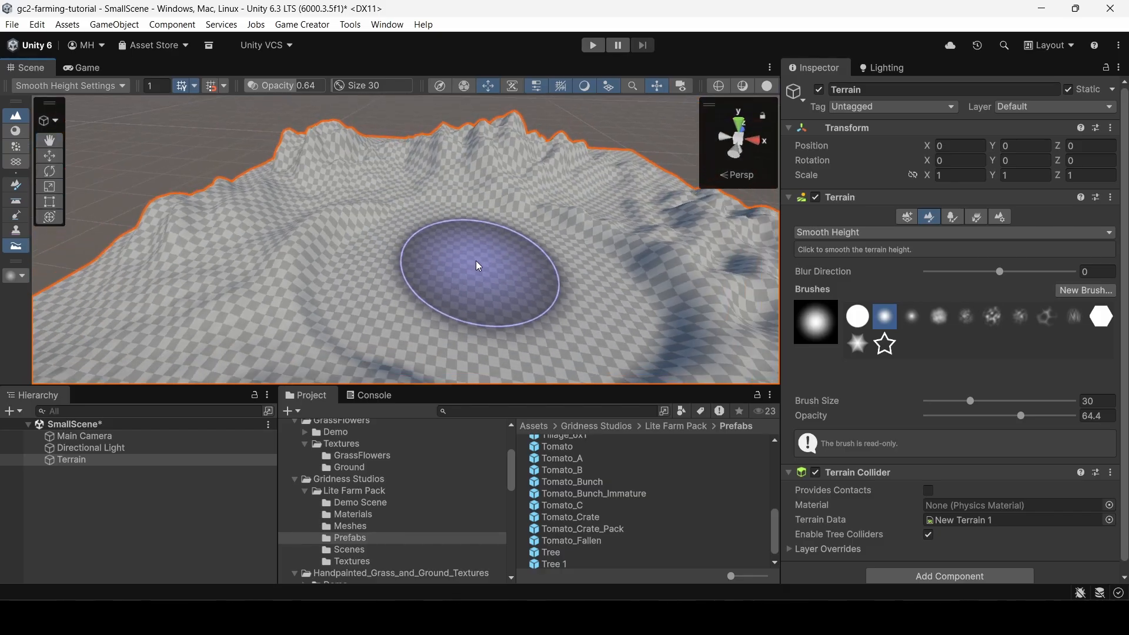
{"action": "mouse_move", "coordinate": [485, 246]}
{"action": "right_mouse_down"}
{"action": "mouse_move", "coordinate": [482, 269]}
{"action": "mouse_move", "coordinate": [527, 398]}
{"action": "mouse_move", "coordinate": [492, 366]}
{"action": "right_mouse_up"}
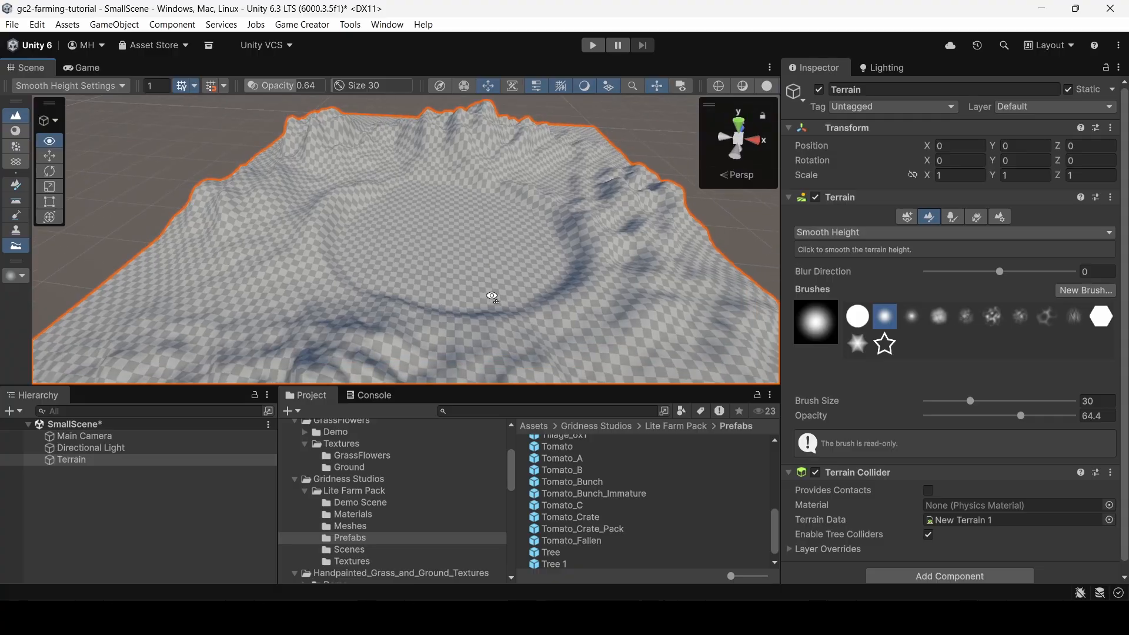
{"action": "key", "text": "s"}
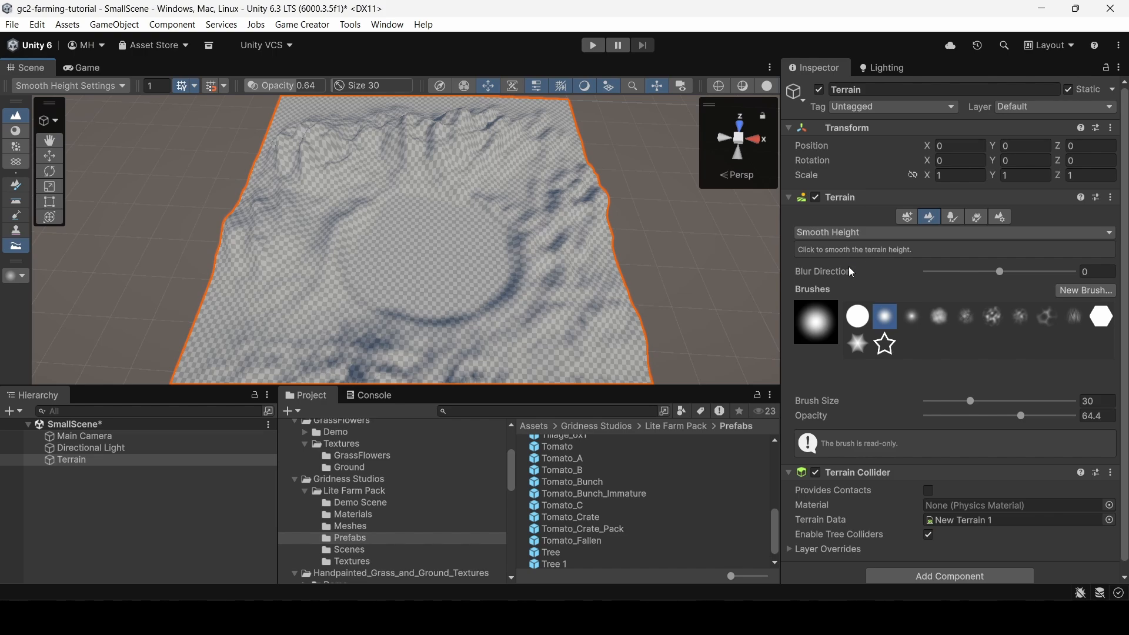
Switch the terrain tool to Paint Texture and browse the terrain layers available to add.
{"action": "left_click", "coordinate": [900, 233]}
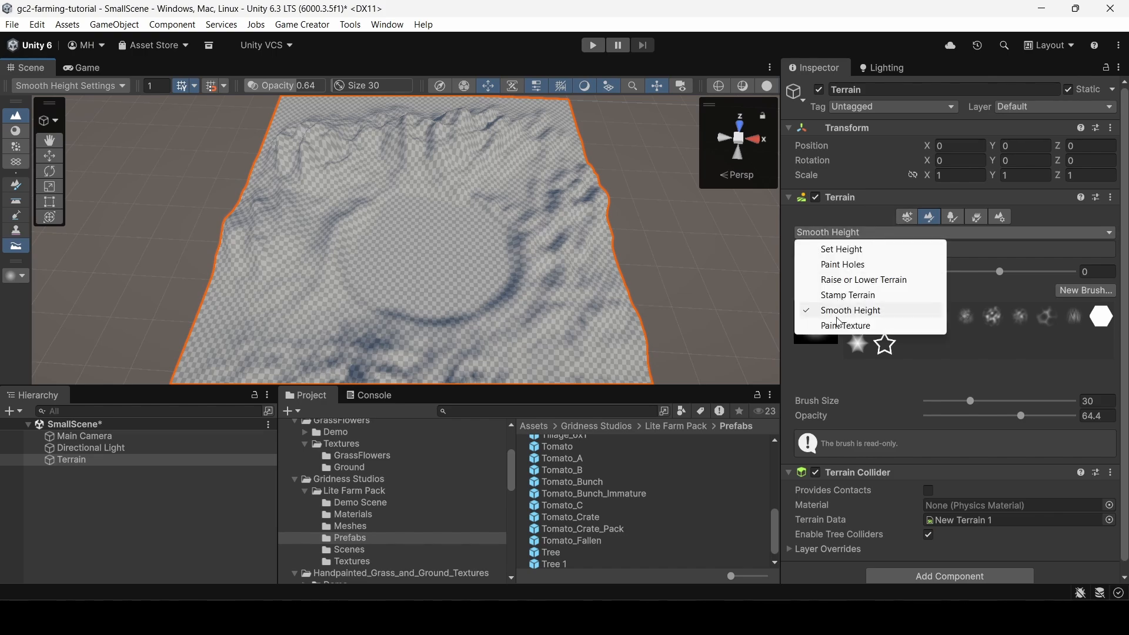
{"action": "left_click", "coordinate": [837, 327]}
{"action": "left_click", "coordinate": [879, 356]}
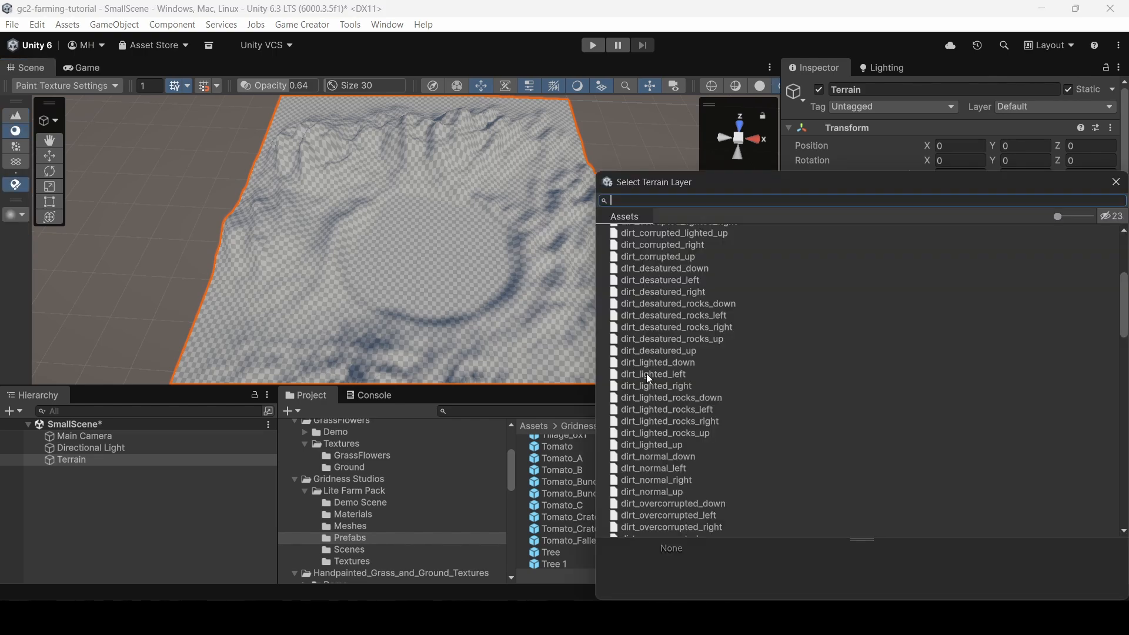
{"action": "scroll", "coordinate": [352, 486], "scroll_direction": "down", "scroll_amount": 5}
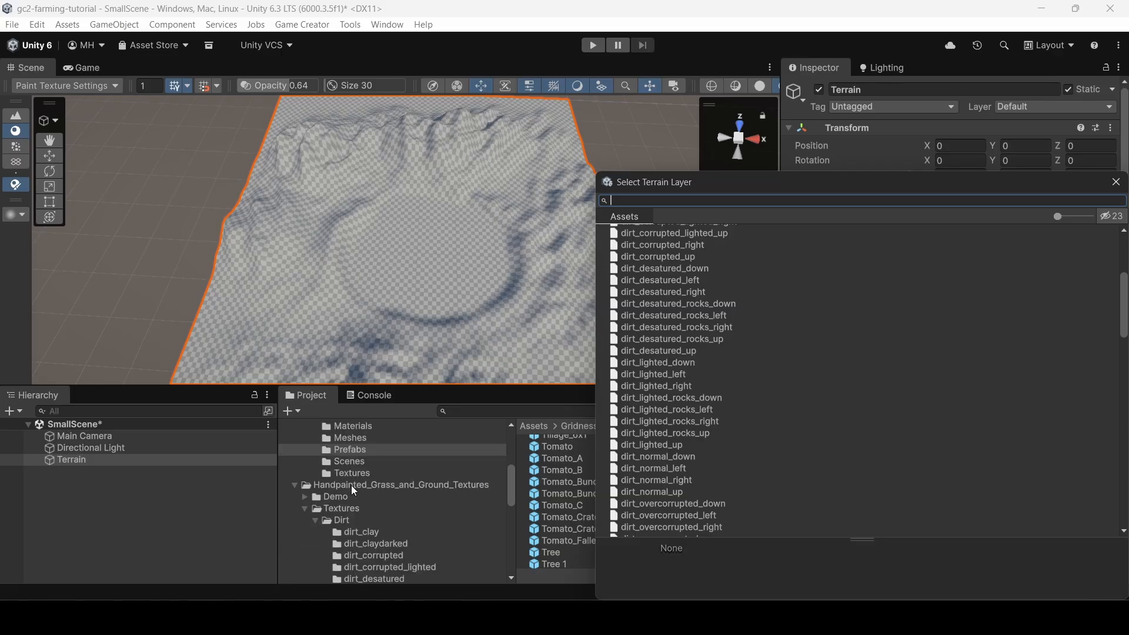
Preview the dirt_clay textures in the Dirt folder of Handpainted_Grass_and_Ground_Textures.
{"action": "scroll", "coordinate": [429, 488], "scroll_direction": "down", "scroll_amount": 5}
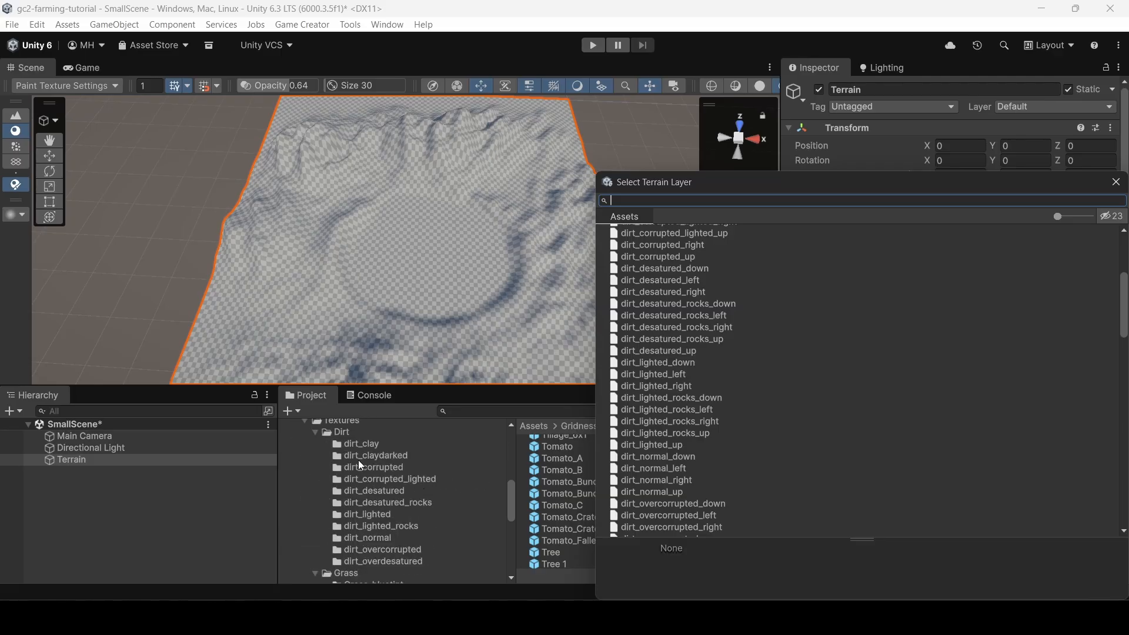
{"action": "left_click", "coordinate": [353, 440]}
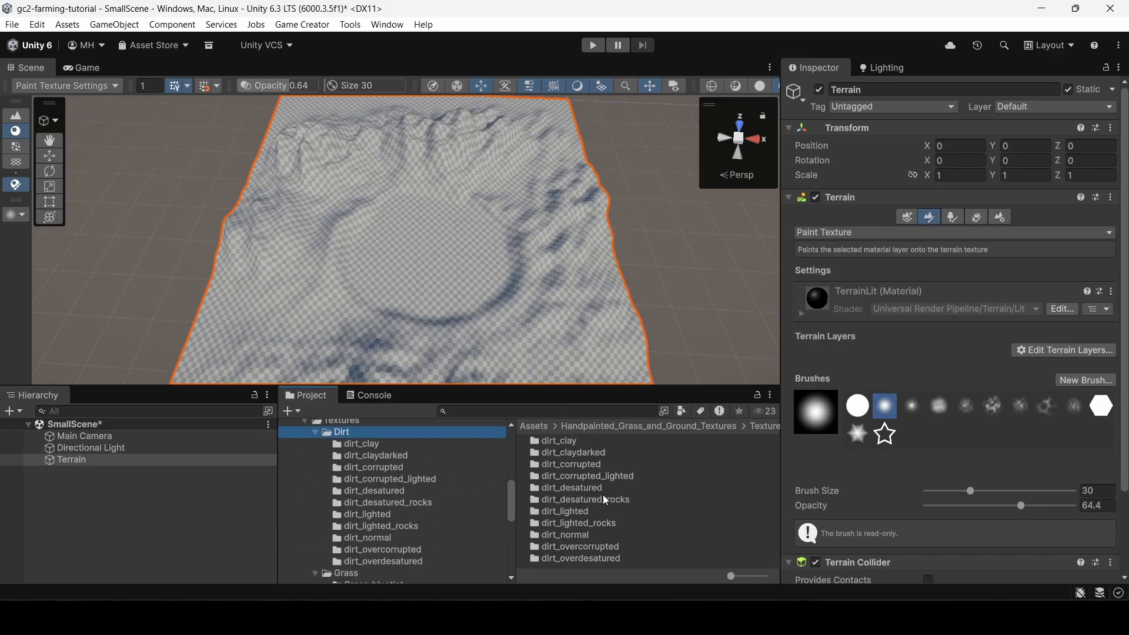
{"action": "left_click", "coordinate": [362, 446]}
{"action": "left_click", "coordinate": [574, 475]}
{"action": "left_click", "coordinate": [573, 456]}
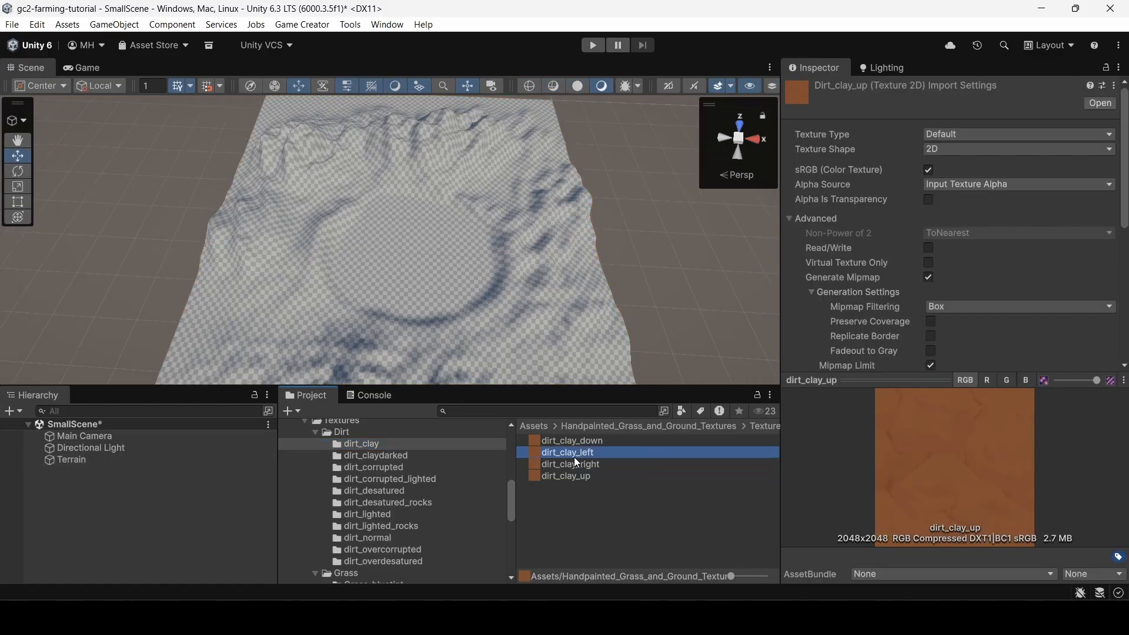
{"action": "left_click", "coordinate": [573, 442]}
{"action": "left_click", "coordinate": [577, 464]}
Preview the Grass_normal textures and list the contents of the dirt_normal folder.
{"action": "scroll", "coordinate": [365, 491], "scroll_direction": "down", "scroll_amount": 7}
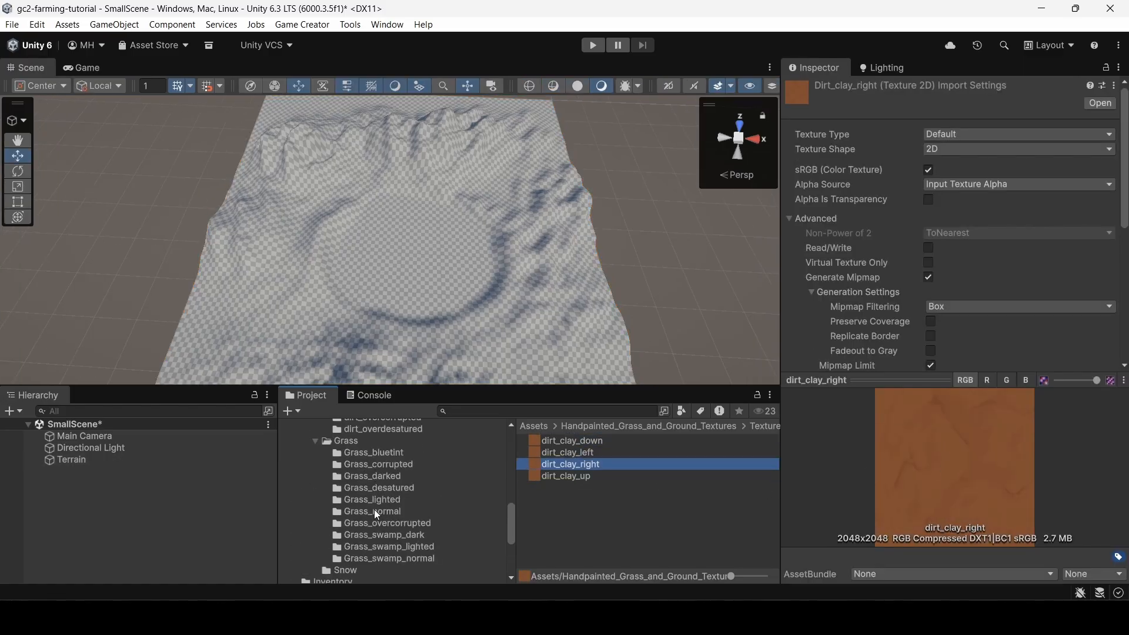
{"action": "left_click", "coordinate": [375, 511]}
{"action": "left_click", "coordinate": [580, 464]}
{"action": "left_click", "coordinate": [586, 453]}
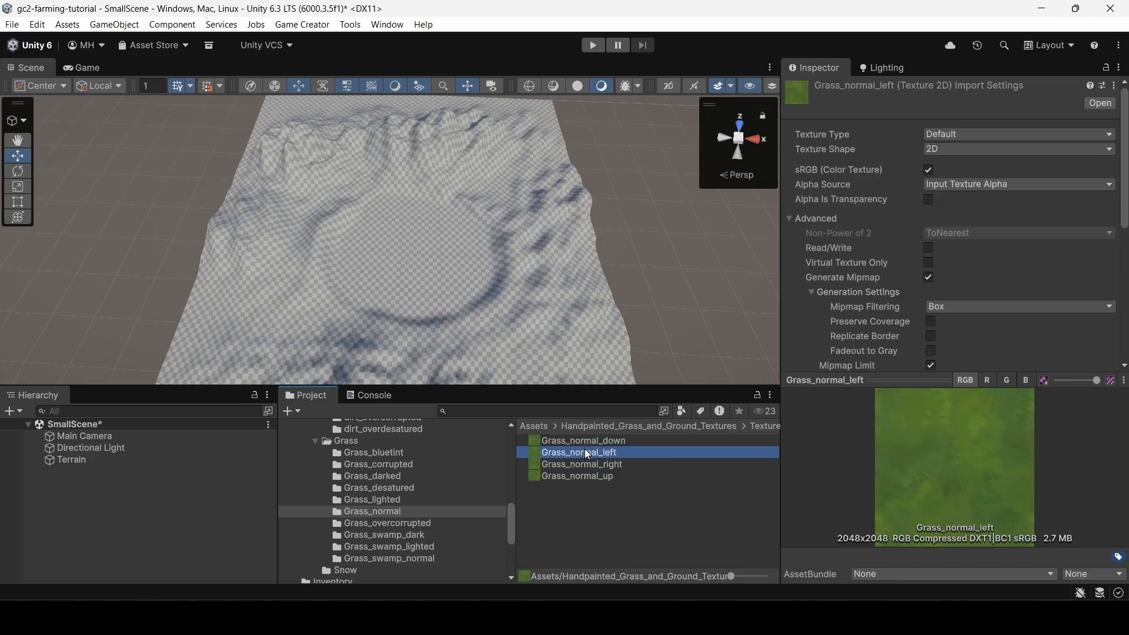
{"action": "scroll", "coordinate": [364, 470], "scroll_direction": "up", "scroll_amount": 5}
{"action": "left_click", "coordinate": [369, 495]}
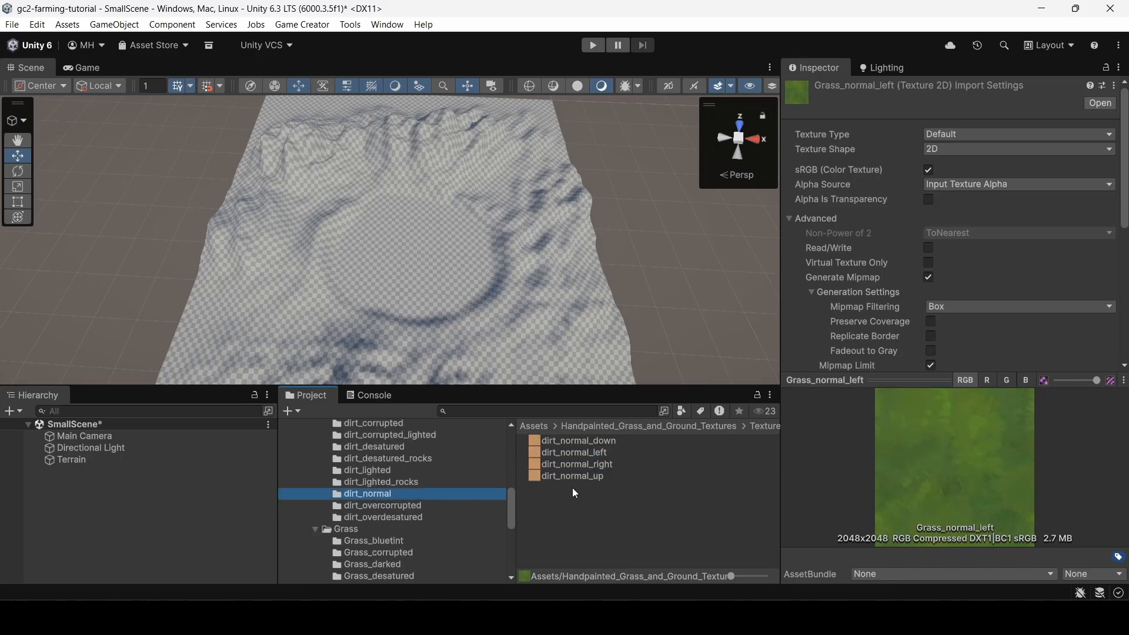
Collapse the Dirt and Grass folders under the handpainted pack's Textures folder.
{"action": "scroll", "coordinate": [320, 490], "scroll_direction": "up", "scroll_amount": 5}
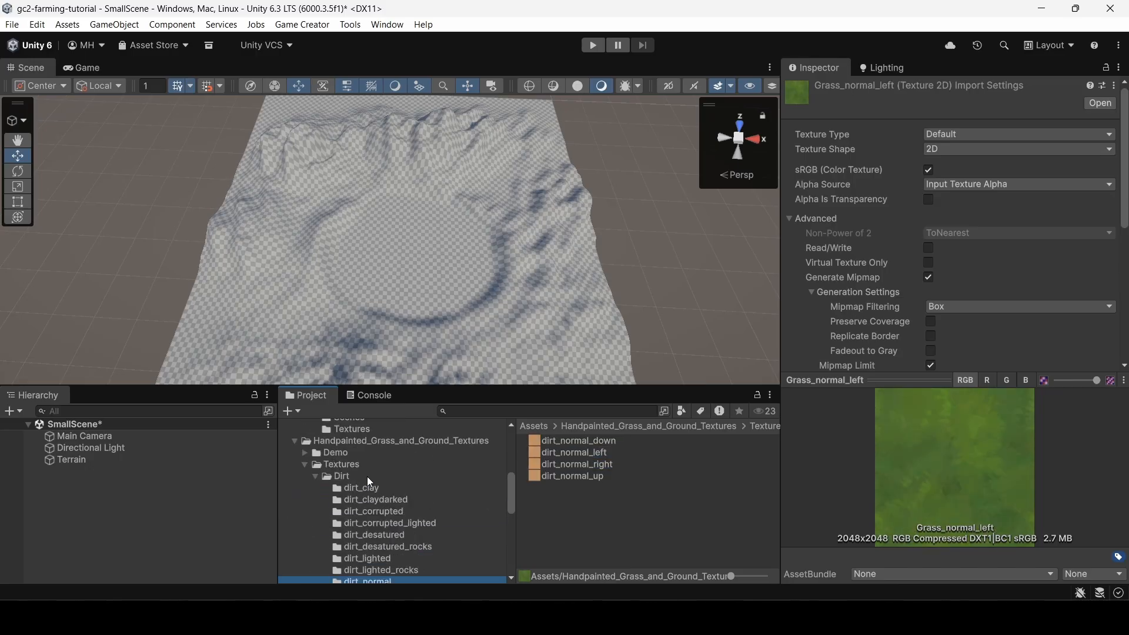
{"action": "left_click", "coordinate": [315, 476]}
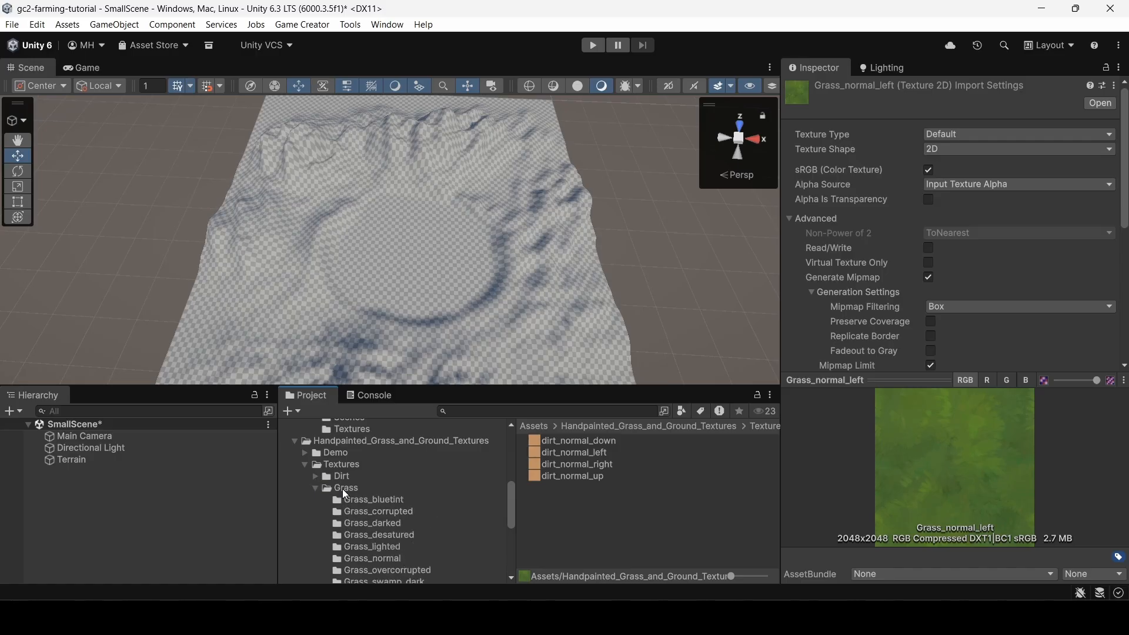
{"action": "left_click", "coordinate": [316, 488]}
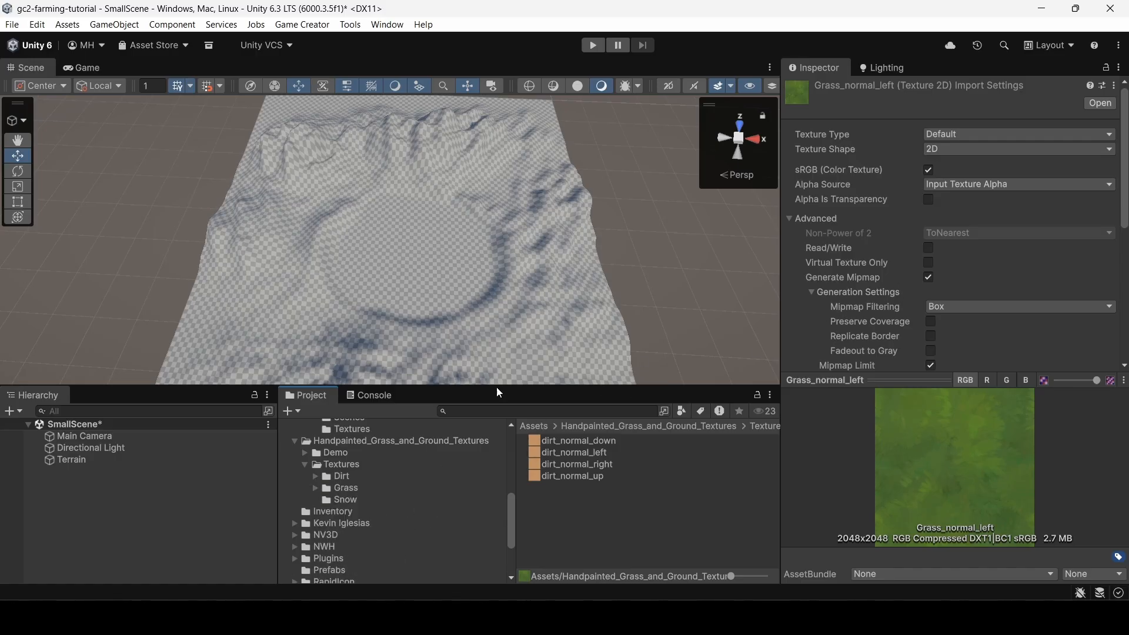
Reselect the terrain and add Grass_normal_up as its first terrain layer.
{"action": "left_click", "coordinate": [386, 288]}
{"action": "scroll", "coordinate": [962, 405], "scroll_direction": "down", "scroll_amount": 4}
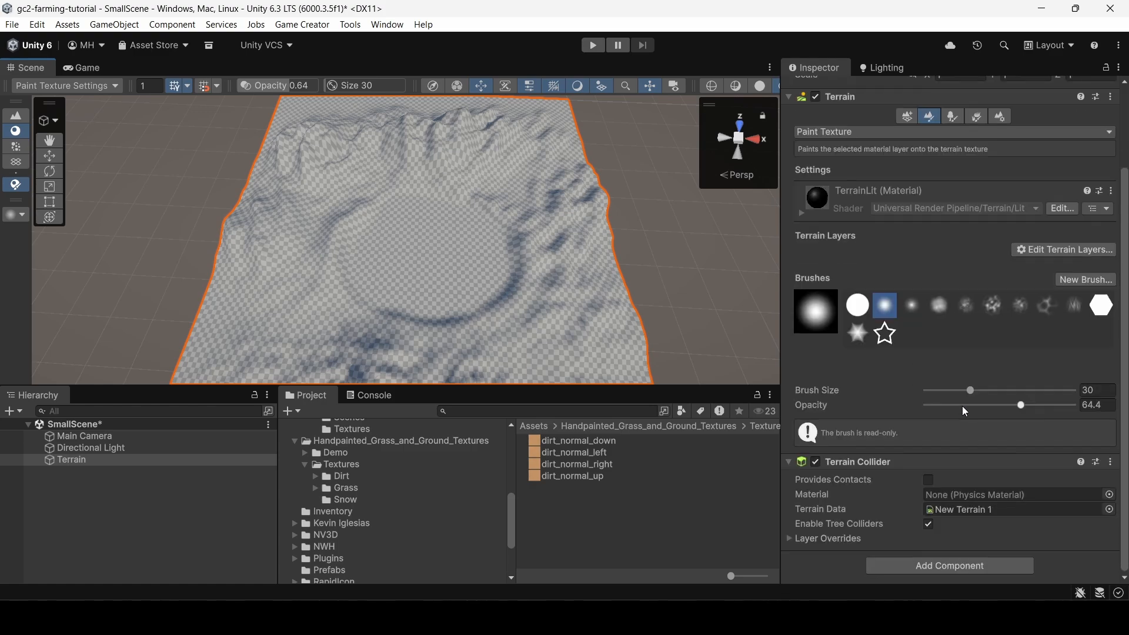
{"action": "scroll", "coordinate": [957, 407], "scroll_direction": "up", "scroll_amount": 3}
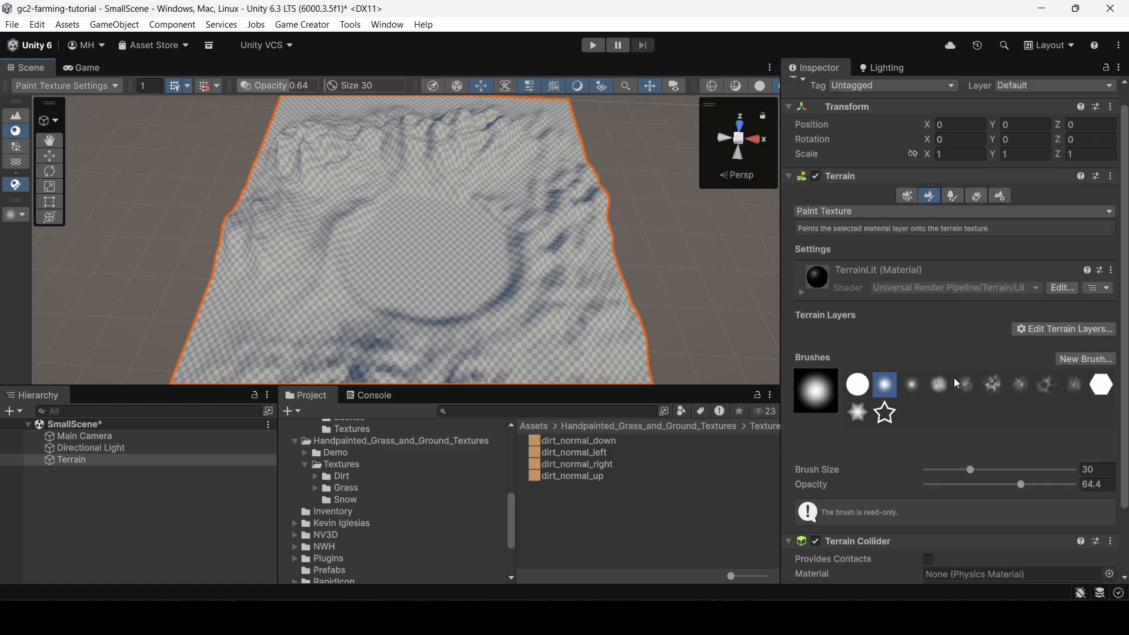
{"action": "left_click", "coordinate": [1052, 331]}
{"action": "left_click", "coordinate": [1038, 347]}
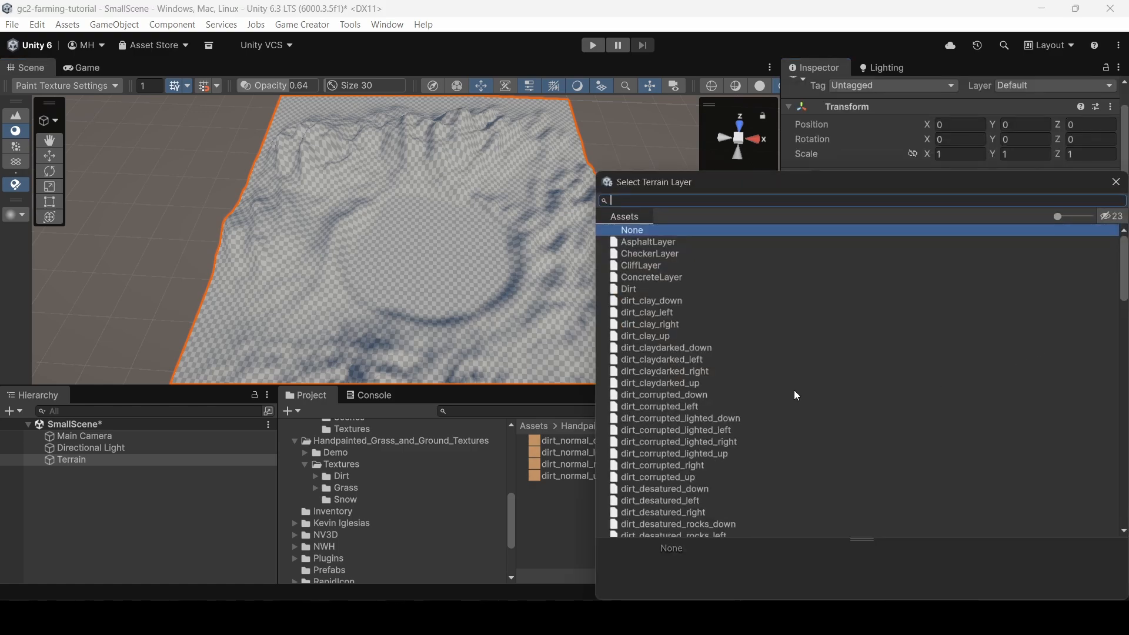
{"action": "scroll", "coordinate": [672, 360], "scroll_direction": "down", "scroll_amount": 15}
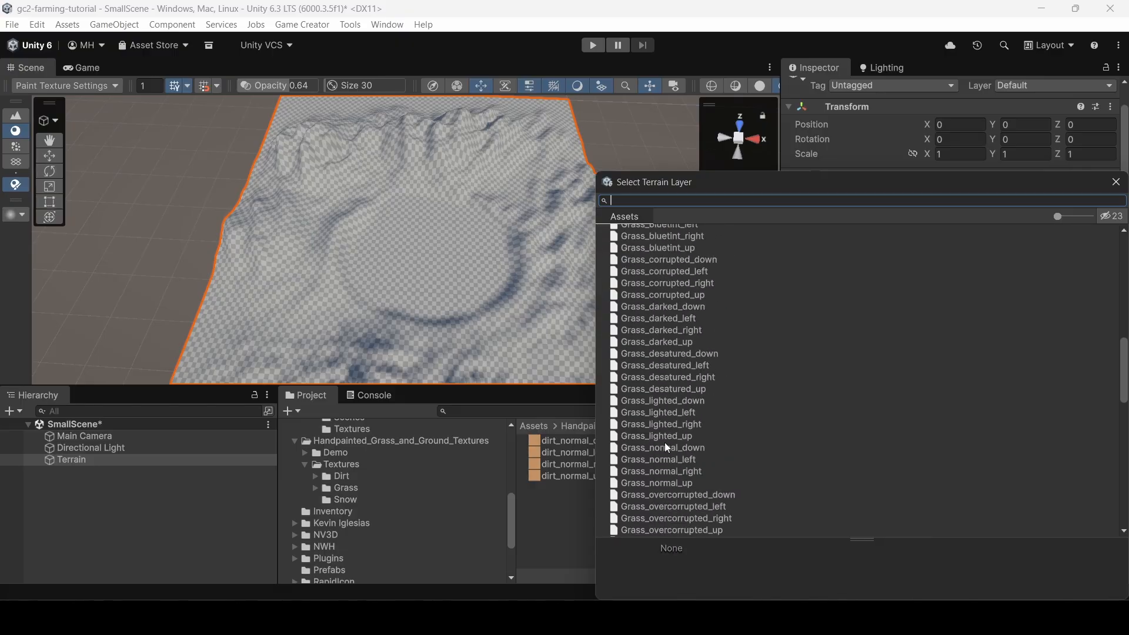
{"action": "left_click", "coordinate": [664, 483]}
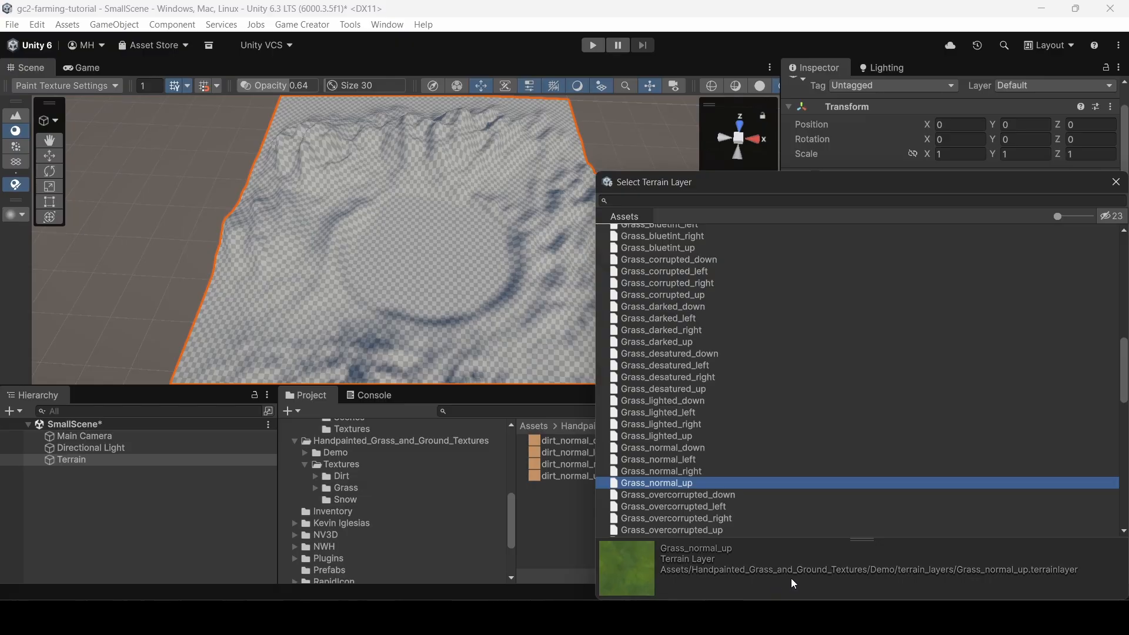
Open the terrain_layers folder inside the Demo folder of Handpainted_Grass_and_Ground_Textures.
{"action": "scroll", "coordinate": [337, 497], "scroll_direction": "up", "scroll_amount": 3}
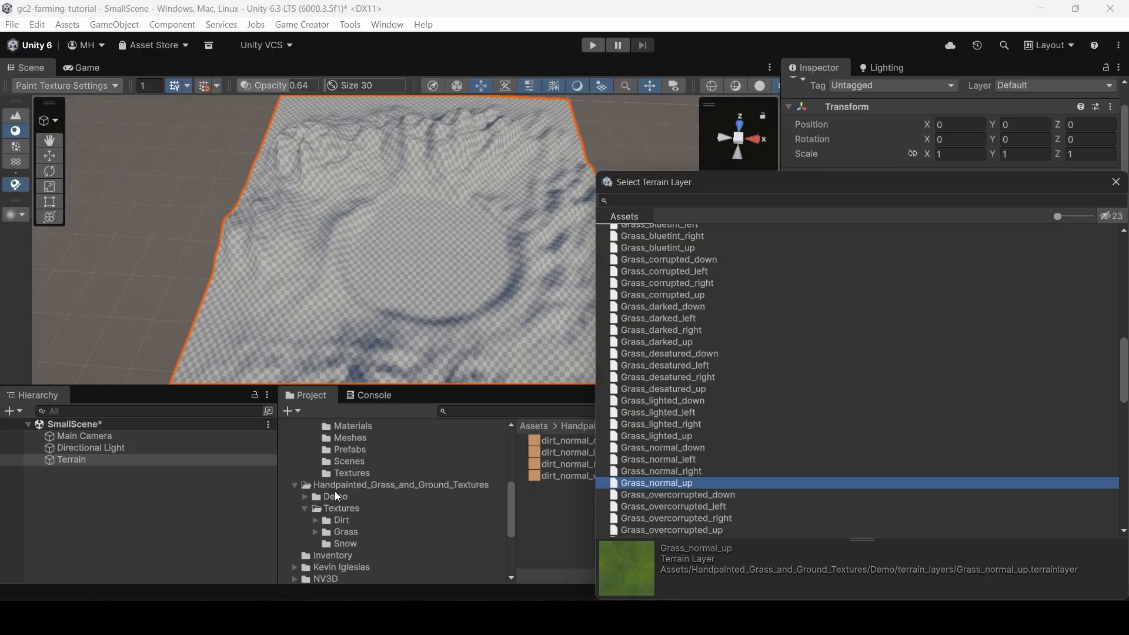
{"action": "left_click", "coordinate": [303, 497]}
{"action": "left_click", "coordinate": [351, 521]}
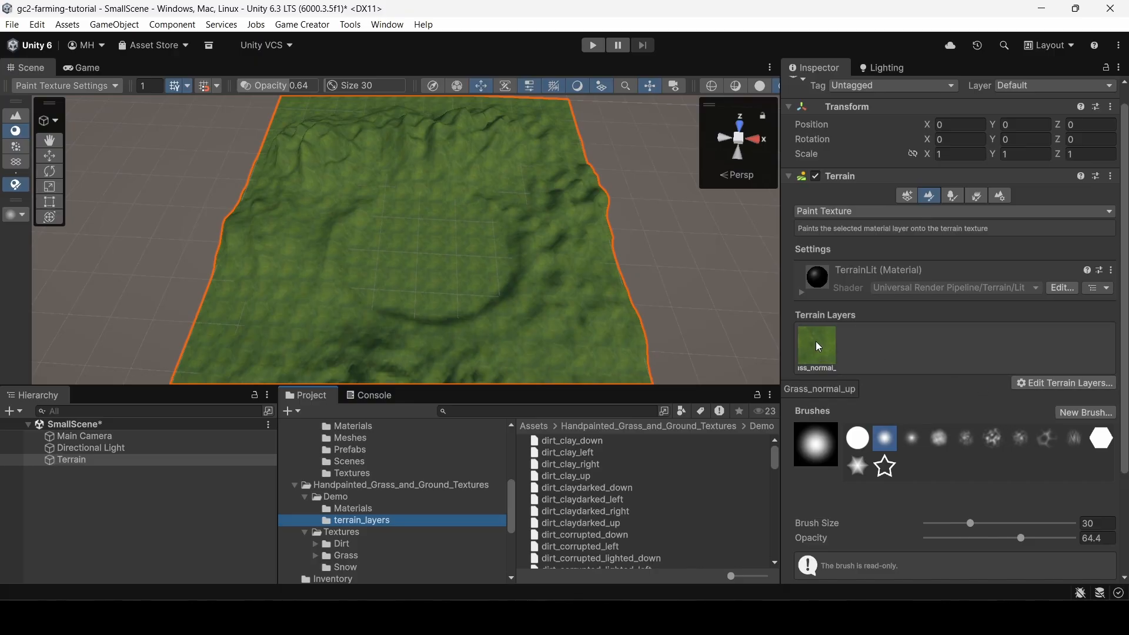
Set the Grass_normal_up layer's tiling size to 16 by 16 and inspect the grass over the whole terrain.
{"action": "mouse_move", "coordinate": [506, 264]}
{"action": "left_mouse_down", "text": "alt"}
{"action": "mouse_move", "coordinate": [428, 197]}
{"action": "mouse_move", "coordinate": [474, 274]}
{"action": "mouse_move", "coordinate": [496, 290]}
{"action": "mouse_move", "coordinate": [538, 280]}
{"action": "mouse_move", "coordinate": [604, 230]}
{"action": "mouse_move", "coordinate": [653, 136]}
{"action": "mouse_move", "coordinate": [638, 171]}
{"action": "mouse_move", "coordinate": [637, 232]}
{"action": "left_mouse_up", "text": "alt"}
{"action": "left_click", "coordinate": [801, 292]}
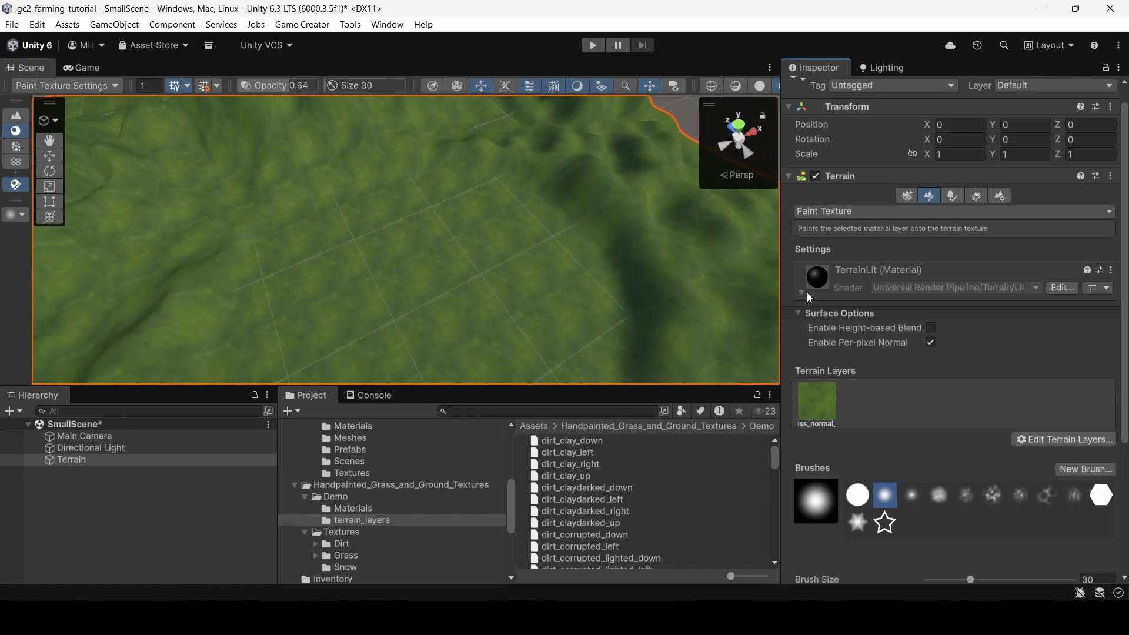
{"action": "scroll", "coordinate": [858, 309], "scroll_direction": "down", "scroll_amount": 2}
{"action": "scroll", "coordinate": [849, 291], "scroll_direction": "down", "scroll_amount": 2}
{"action": "scroll", "coordinate": [848, 287], "scroll_direction": "up", "scroll_amount": 3}
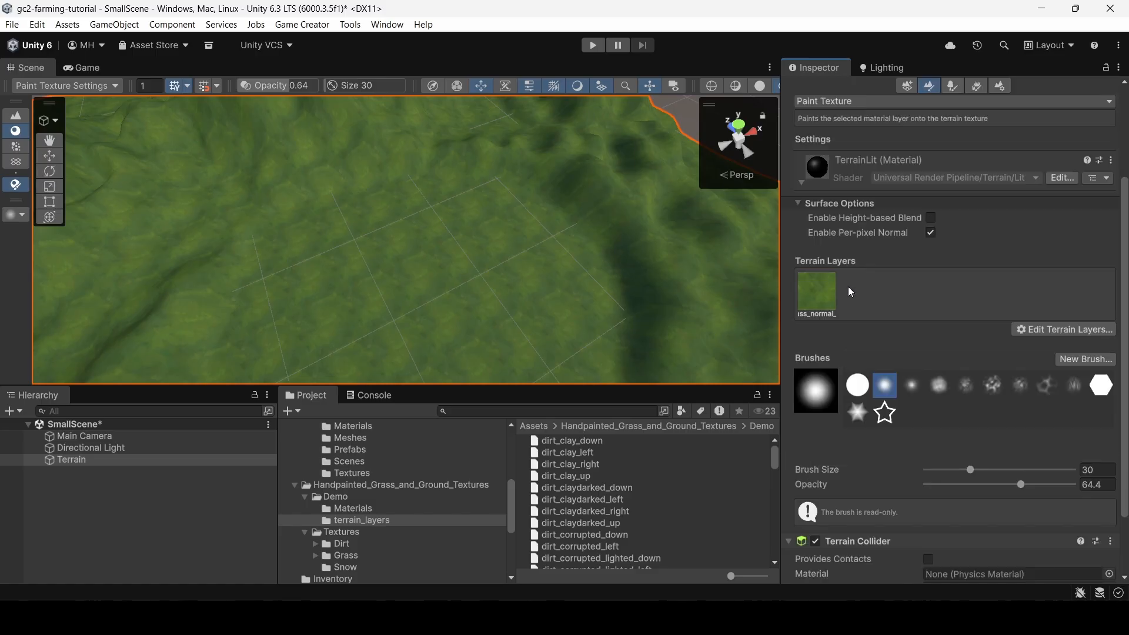
{"action": "left_click", "coordinate": [824, 328]}
{"action": "scroll", "coordinate": [885, 364], "scroll_direction": "down", "scroll_amount": 5}
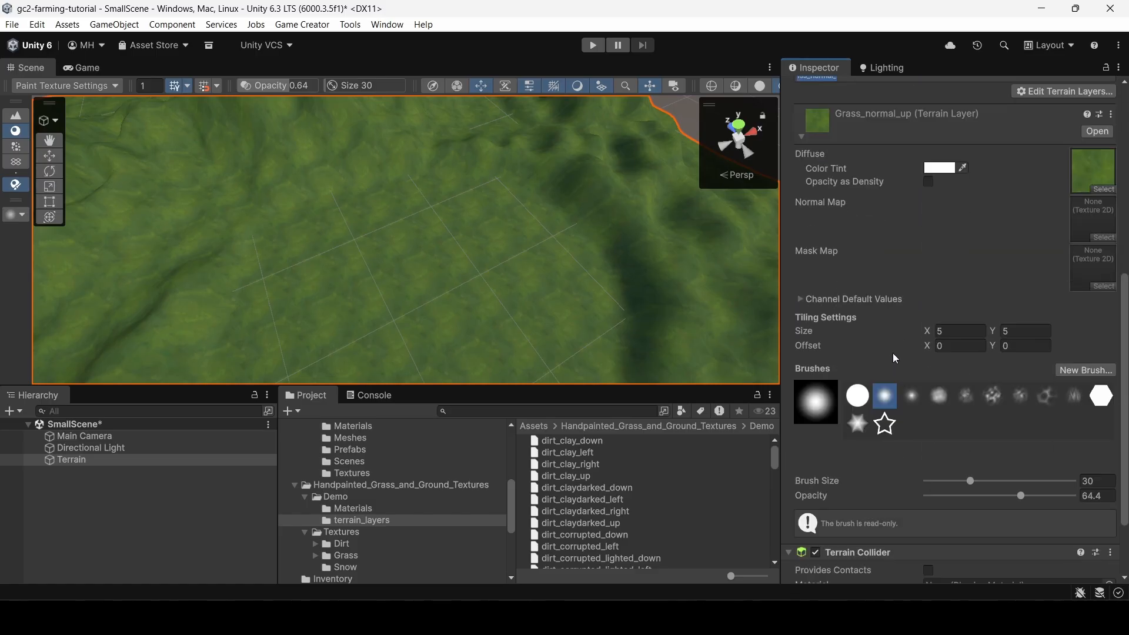
{"action": "left_click_drag", "start_coordinate": [925, 331], "coordinate": [956, 329]}
{"action": "type", "text": "16"}
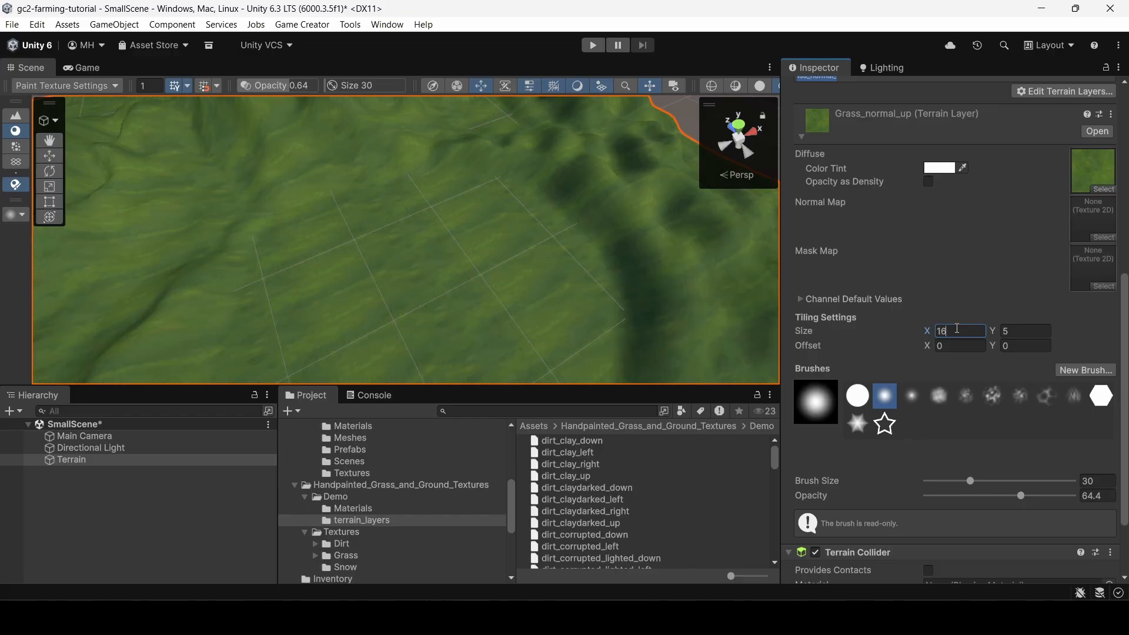
{"action": "type", "text": "16"}
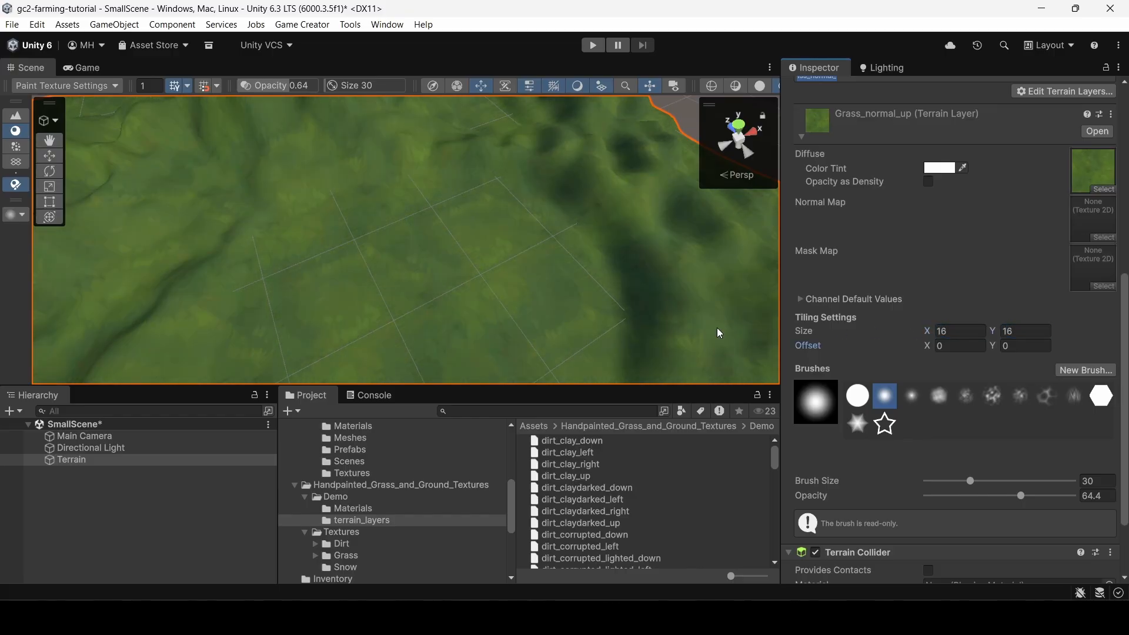
{"action": "mouse_move", "coordinate": [721, 333]}
{"action": "left_mouse_down", "text": "alt"}
{"action": "mouse_move", "coordinate": [549, 282]}
{"action": "mouse_move", "coordinate": [655, 230]}
{"action": "mouse_move", "coordinate": [461, 285]}
{"action": "mouse_move", "coordinate": [306, 227]}
{"action": "mouse_move", "coordinate": [305, 242]}
{"action": "mouse_move", "coordinate": [199, 306]}
{"action": "mouse_move", "coordinate": [111, 337]}
{"action": "mouse_move", "coordinate": [368, 224]}
{"action": "mouse_move", "coordinate": [359, 297]}
{"action": "mouse_move", "coordinate": [295, 262]}
{"action": "left_mouse_up", "text": "alt"}
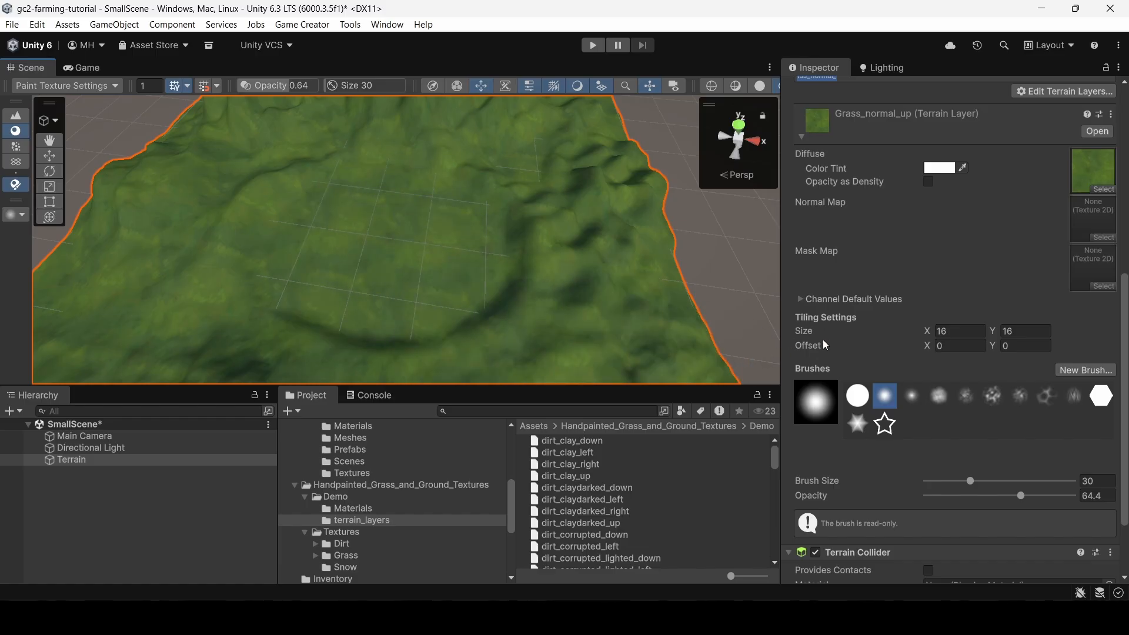
Add dirt_normal_up as the terrain's second layer.
{"action": "scroll", "coordinate": [897, 346], "scroll_direction": "up", "scroll_amount": 5}
{"action": "left_click", "coordinate": [1058, 369]}
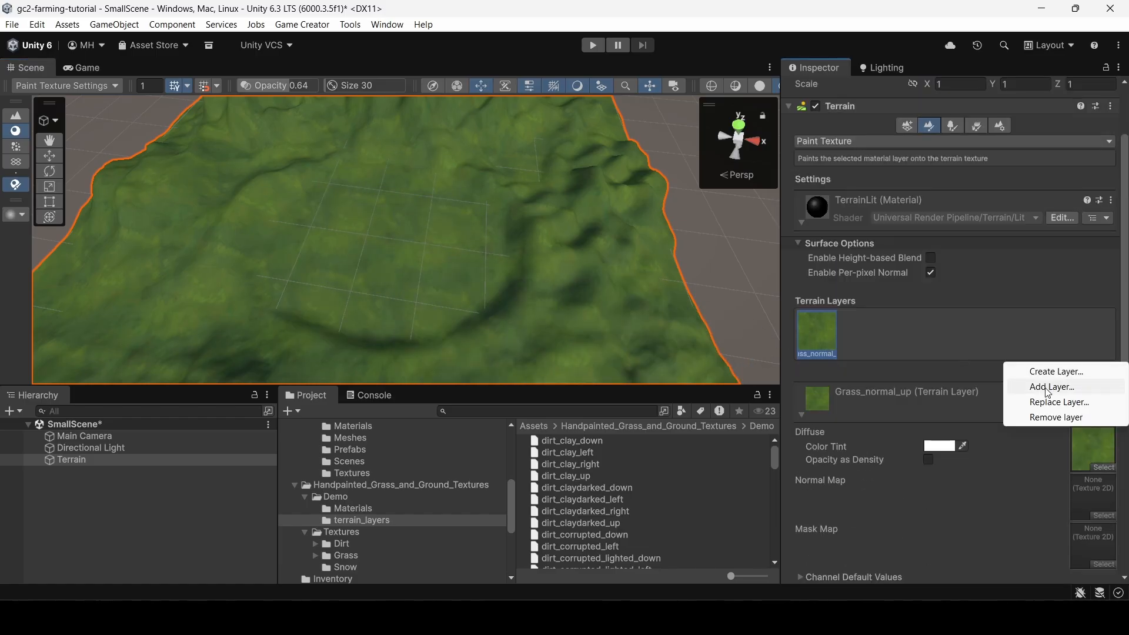
{"action": "left_click", "coordinate": [1045, 387]}
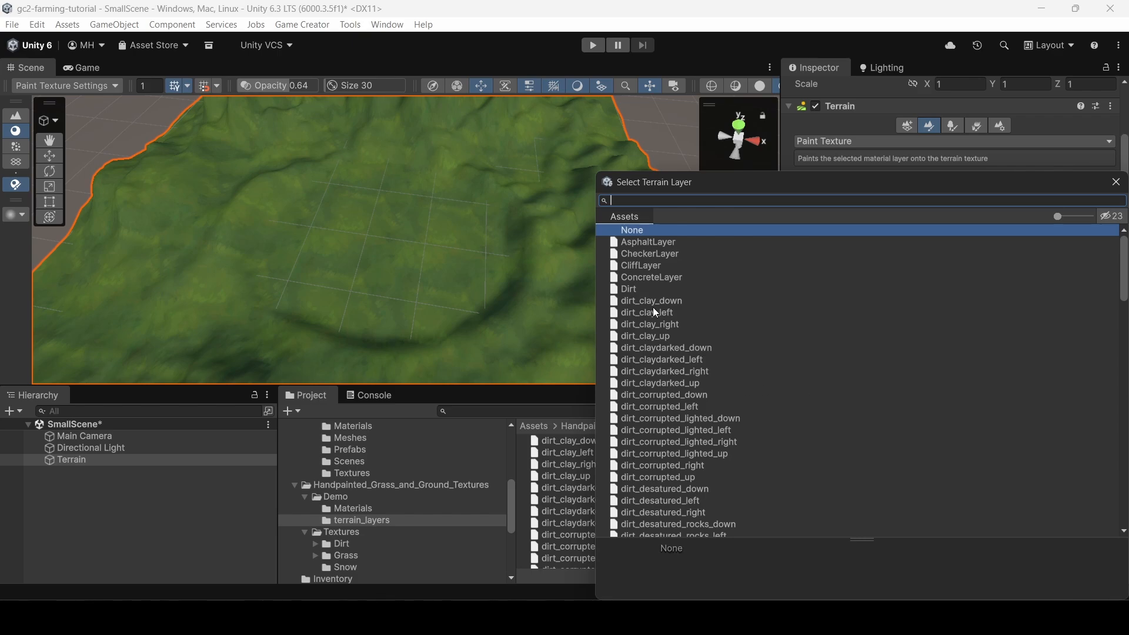
{"action": "scroll", "coordinate": [654, 310], "scroll_direction": "down", "scroll_amount": 5}
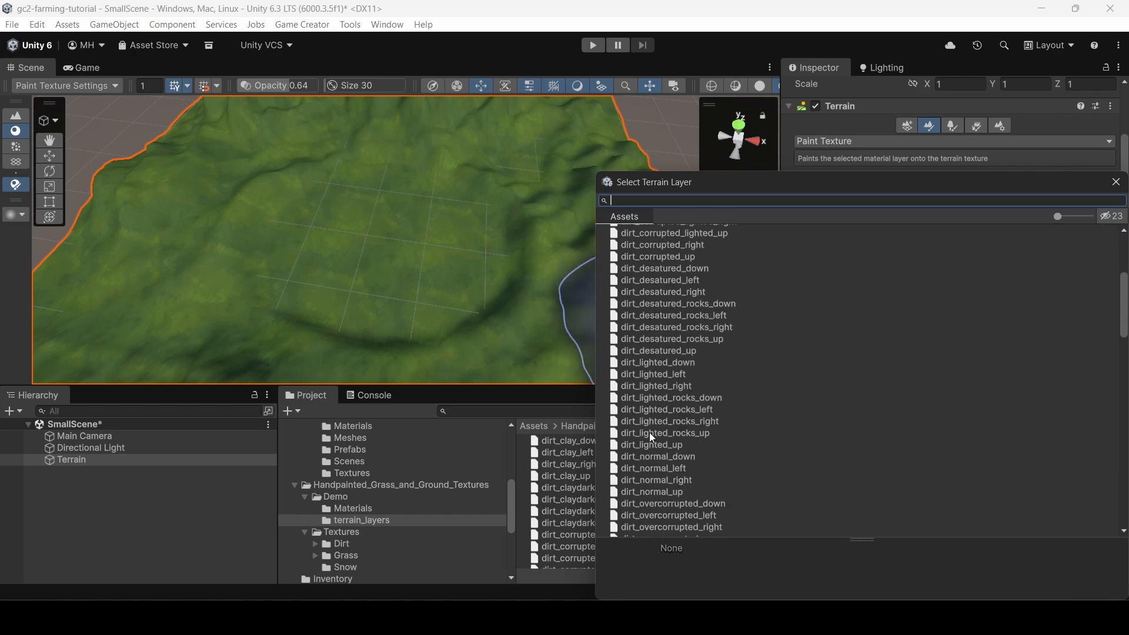
{"action": "left_click", "coordinate": [667, 492]}
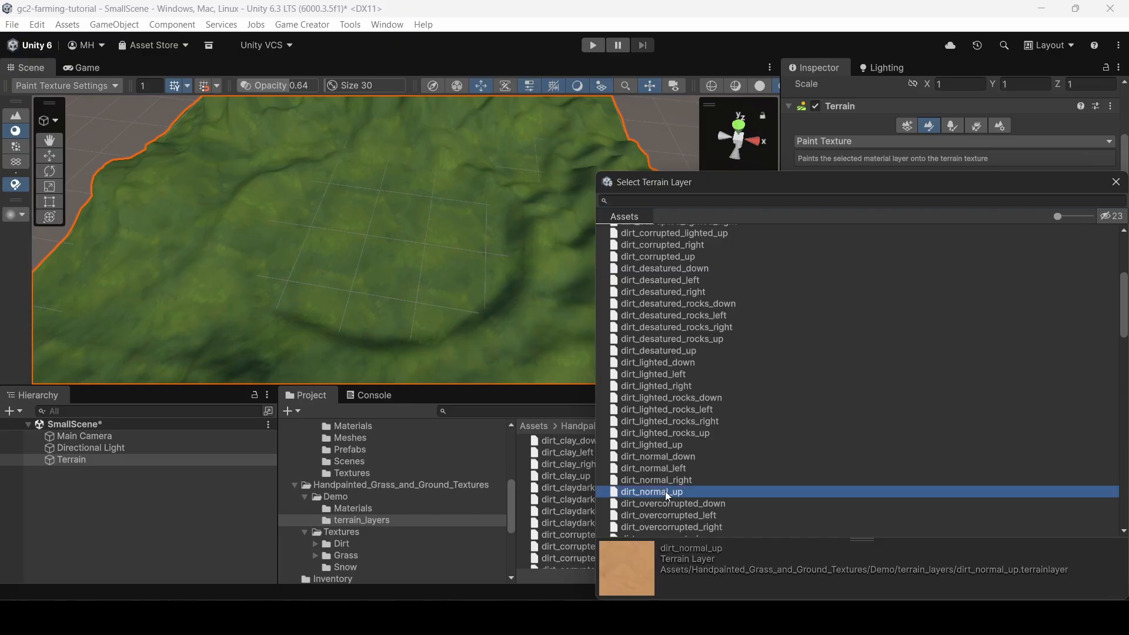
{"action": "double_click", "coordinate": [667, 493]}
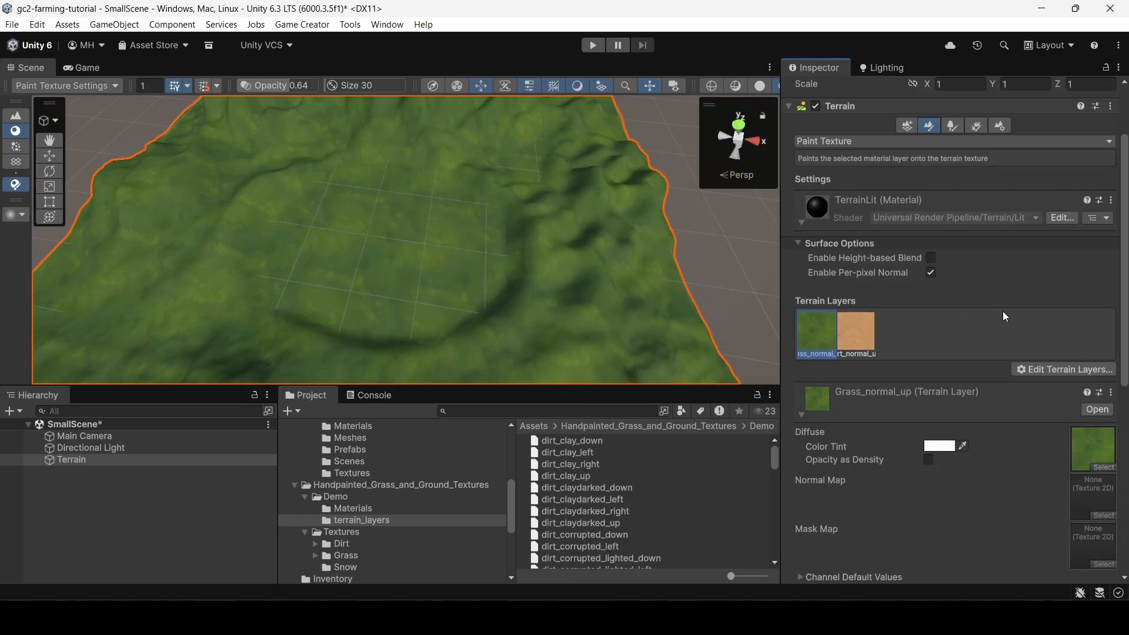
Paint the dirt_normal_up layer over the flat central area with the soft round brush at size 22 and opacity 64.4.
{"action": "scroll", "coordinate": [1003, 312], "scroll_direction": "up", "scroll_amount": 3}
{"action": "left_click", "coordinate": [847, 426]}
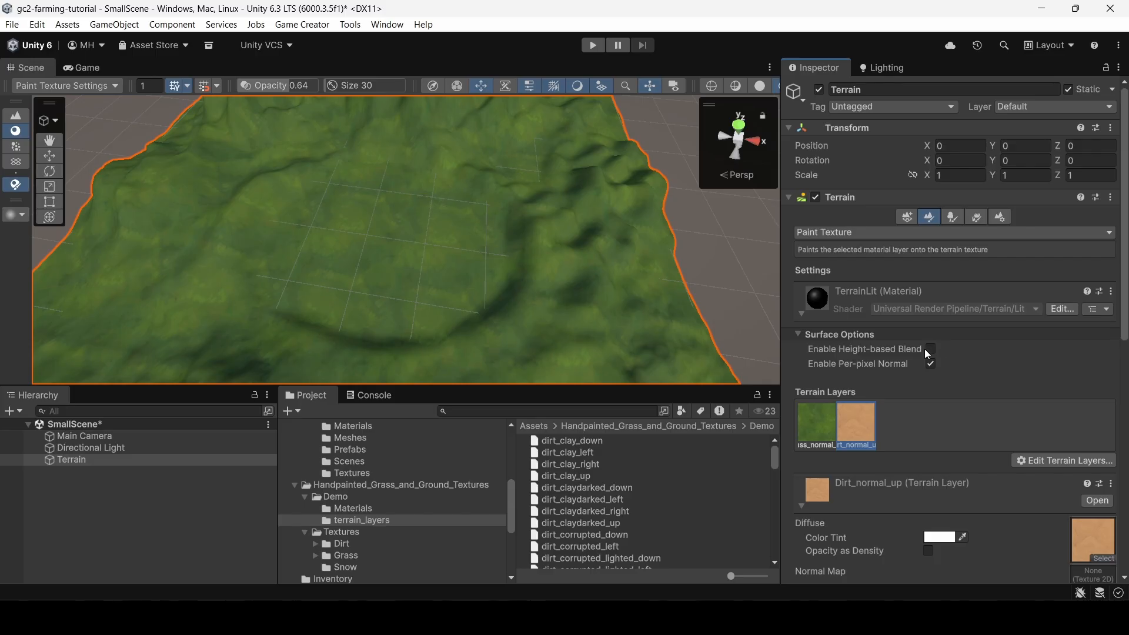
{"action": "scroll", "coordinate": [910, 359], "scroll_direction": "down", "scroll_amount": 3}
{"action": "scroll", "coordinate": [909, 356], "scroll_direction": "up", "scroll_amount": 3}
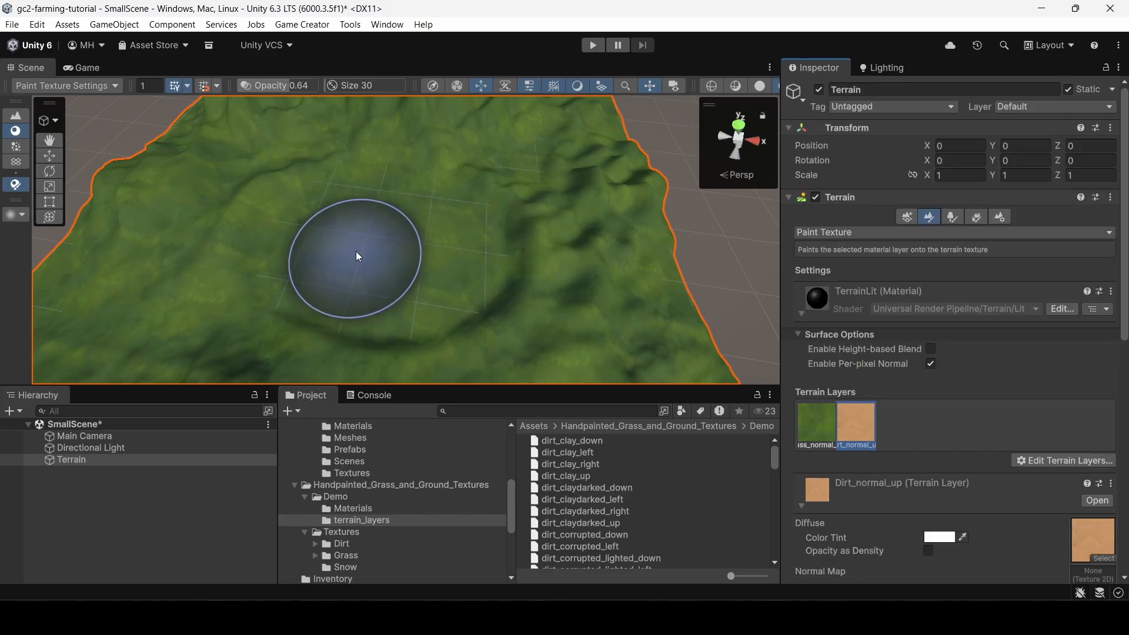
{"action": "scroll", "coordinate": [947, 378], "scroll_direction": "down", "scroll_amount": 10}
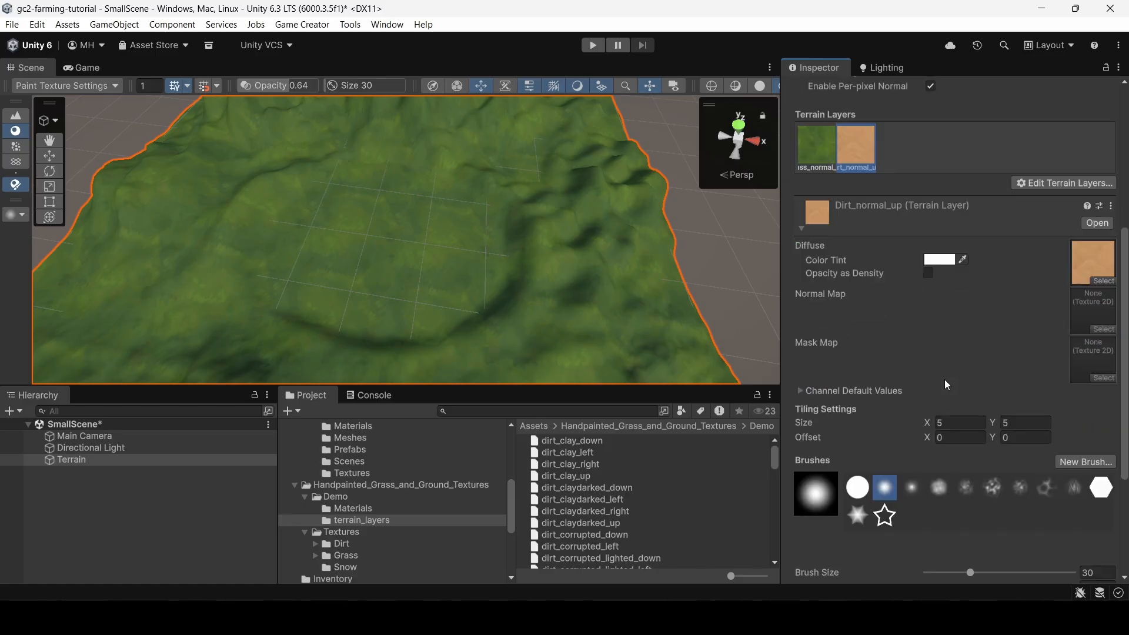
{"action": "left_click_drag", "start_coordinate": [968, 459], "coordinate": [952, 456]}
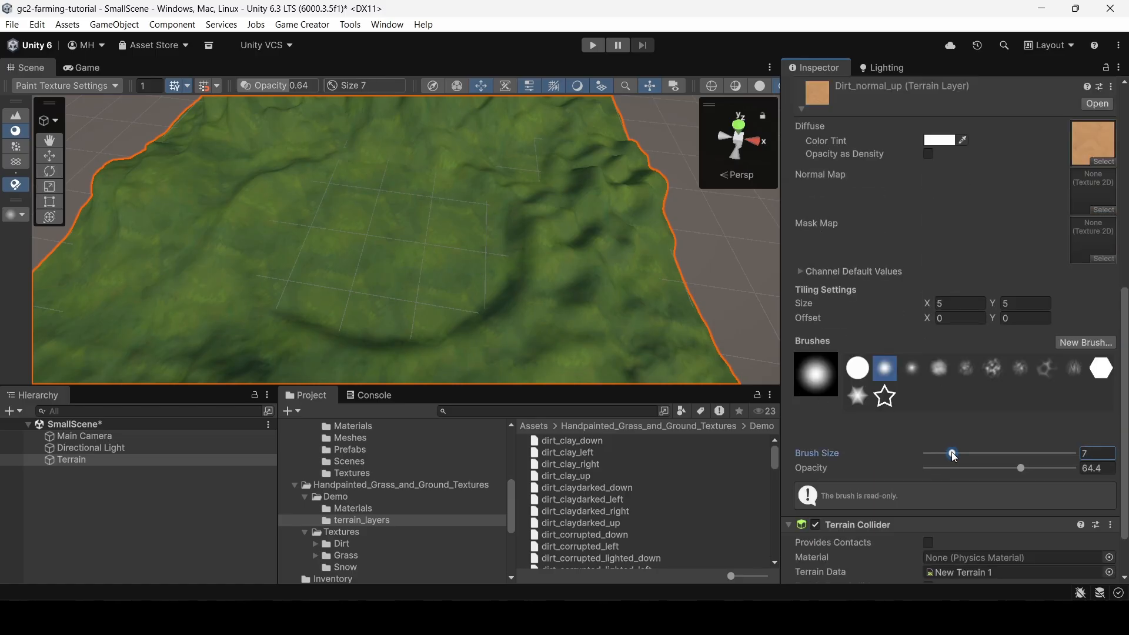
{"action": "left_click_drag", "start_coordinate": [972, 458], "coordinate": [965, 454]}
{"action": "mouse_move", "coordinate": [355, 245]}
{"action": "left_mouse_down"}
{"action": "mouse_move", "coordinate": [323, 245]}
{"action": "mouse_move", "coordinate": [365, 287]}
{"action": "mouse_move", "coordinate": [427, 288]}
{"action": "mouse_move", "coordinate": [465, 259]}
{"action": "mouse_move", "coordinate": [446, 219]}
{"action": "mouse_move", "coordinate": [365, 201]}
{"action": "mouse_move", "coordinate": [328, 231]}
{"action": "mouse_move", "coordinate": [424, 294]}
{"action": "mouse_move", "coordinate": [380, 138]}
{"action": "mouse_move", "coordinate": [360, 171]}
{"action": "mouse_move", "coordinate": [370, 247]}
{"action": "left_mouse_up"}
{"action": "scroll", "coordinate": [425, 294], "scroll_direction": "up", "scroll_amount": 10, "text": "alt"}
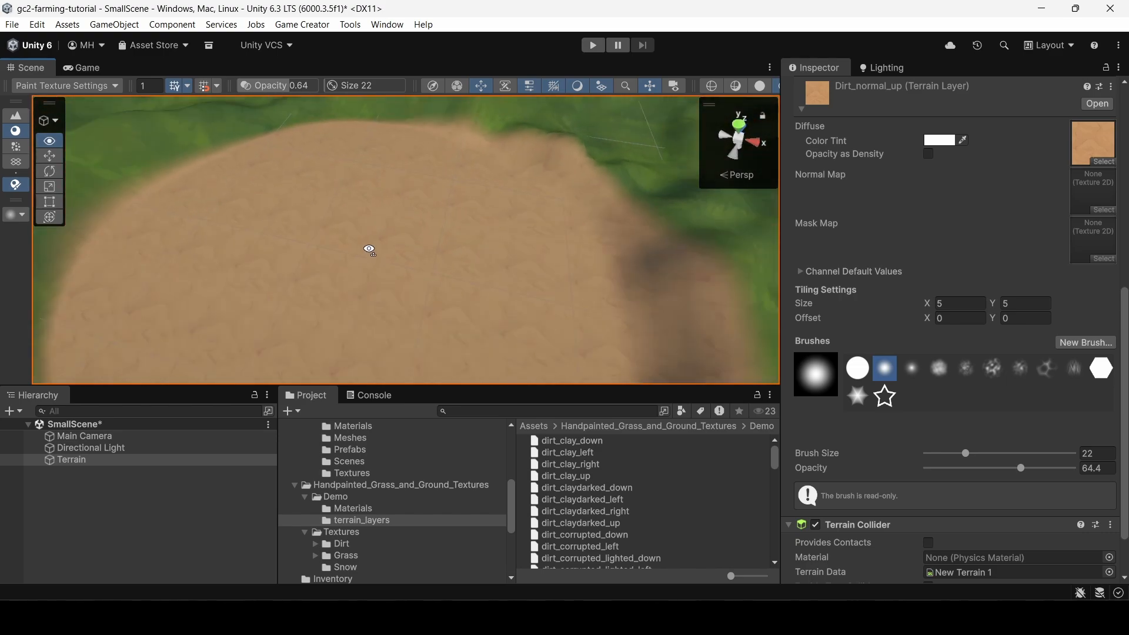
Set the Dirt_normal_up layer's tiling size to 16 by 16 and inspect the dirt area from above.
{"action": "scroll", "coordinate": [456, 252], "scroll_direction": "up", "scroll_amount": 6, "text": "alt"}
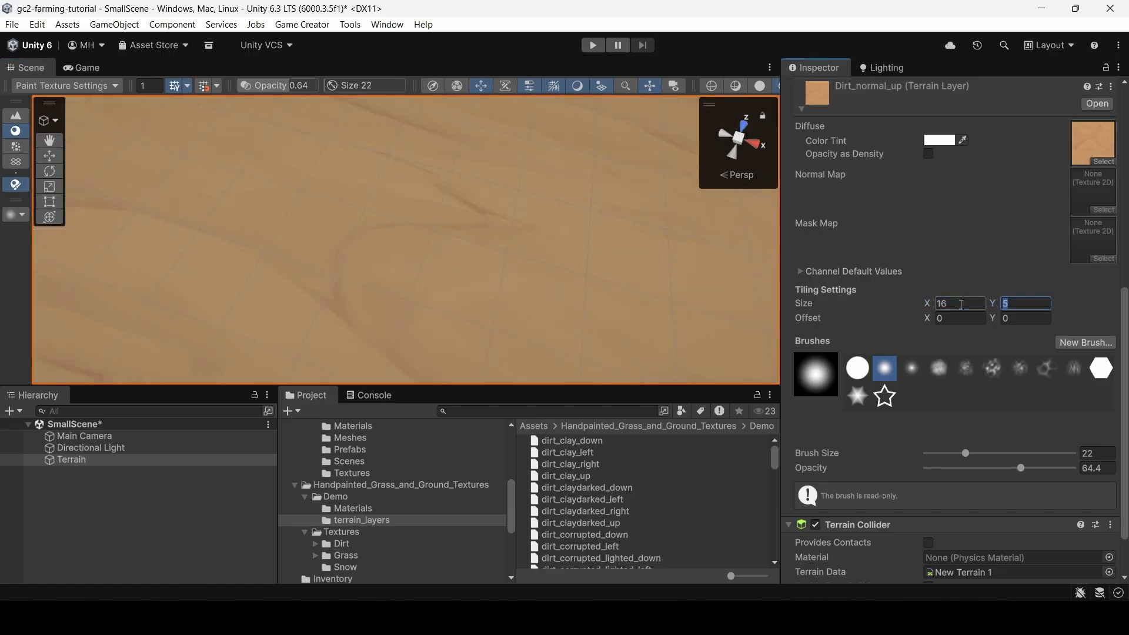
{"action": "key", "text": "Return"}
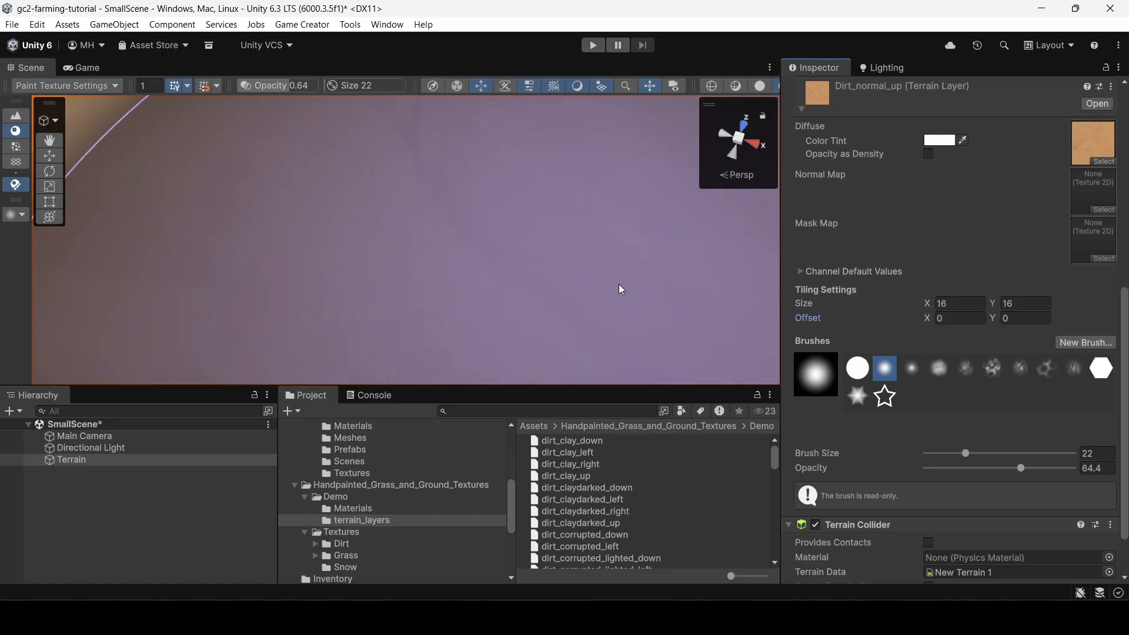
{"action": "right_click_drag", "start_coordinate": [624, 263], "coordinate": [758, 250]}
{"action": "key", "text": "s"}
{"action": "scroll", "coordinate": [906, 312], "scroll_direction": "up", "scroll_amount": 5}
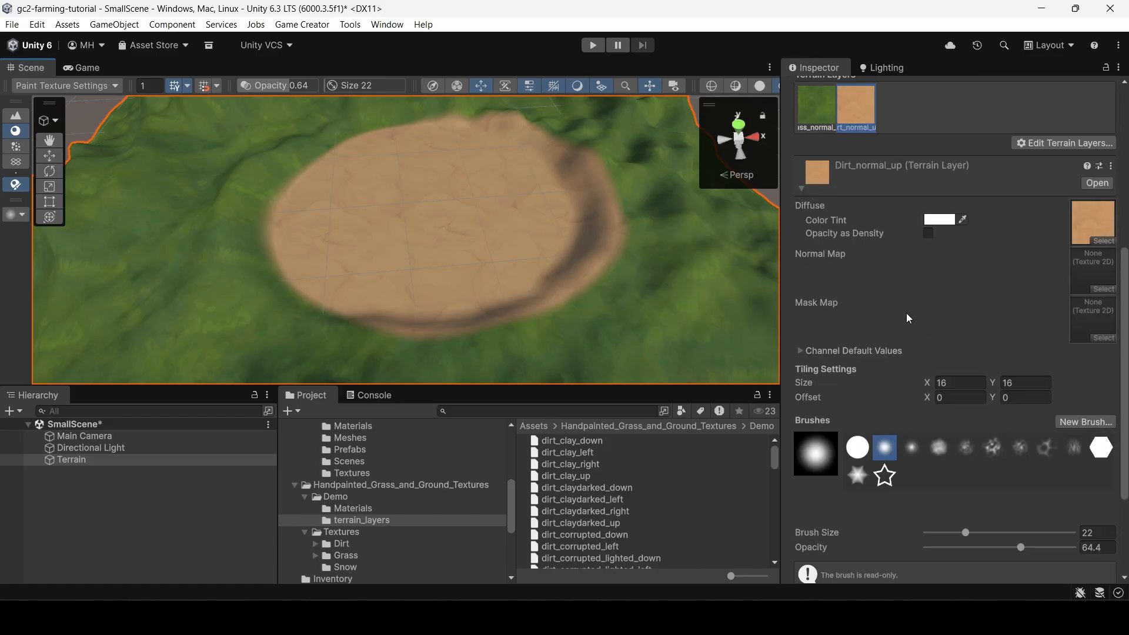
Paint Grass_normal_up over the dirt area's rim, and extend the remaining patch outward with Dirt_normal_up.
{"action": "left_click", "coordinate": [816, 188]}
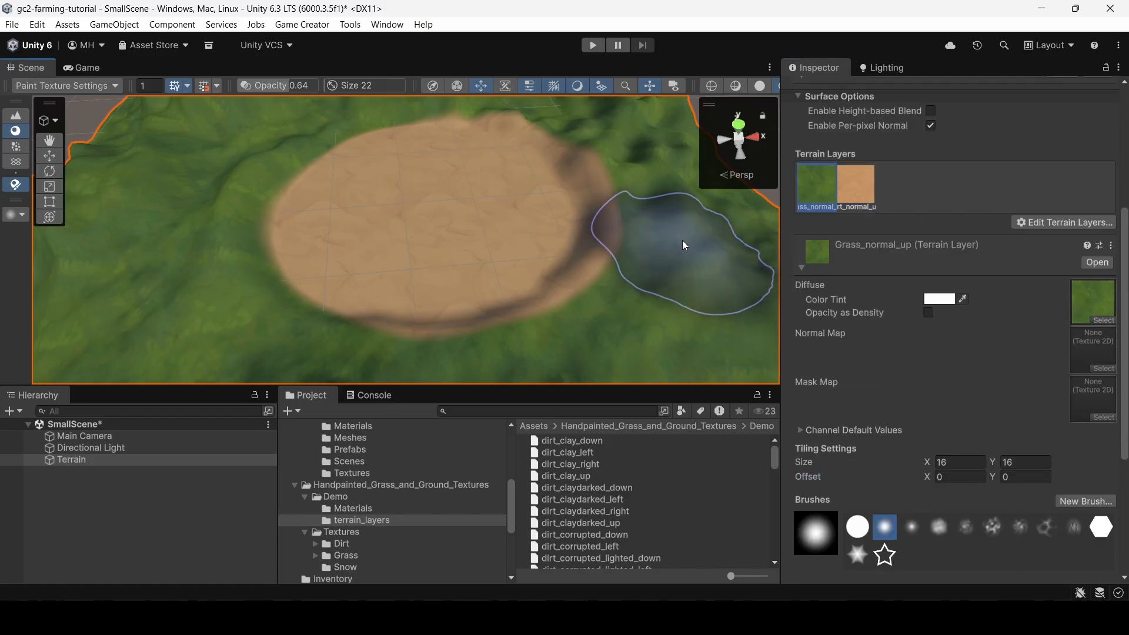
{"action": "mouse_move", "coordinate": [681, 242]}
{"action": "left_mouse_down"}
{"action": "mouse_move", "coordinate": [677, 273]}
{"action": "mouse_move", "coordinate": [668, 205]}
{"action": "mouse_move", "coordinate": [630, 164]}
{"action": "mouse_move", "coordinate": [598, 311]}
{"action": "mouse_move", "coordinate": [529, 364]}
{"action": "mouse_move", "coordinate": [318, 342]}
{"action": "mouse_move", "coordinate": [247, 259]}
{"action": "mouse_move", "coordinate": [221, 158]}
{"action": "mouse_move", "coordinate": [404, 112]}
{"action": "mouse_move", "coordinate": [323, 125]}
{"action": "mouse_move", "coordinate": [462, 109]}
{"action": "mouse_move", "coordinate": [536, 136]}
{"action": "left_mouse_up"}
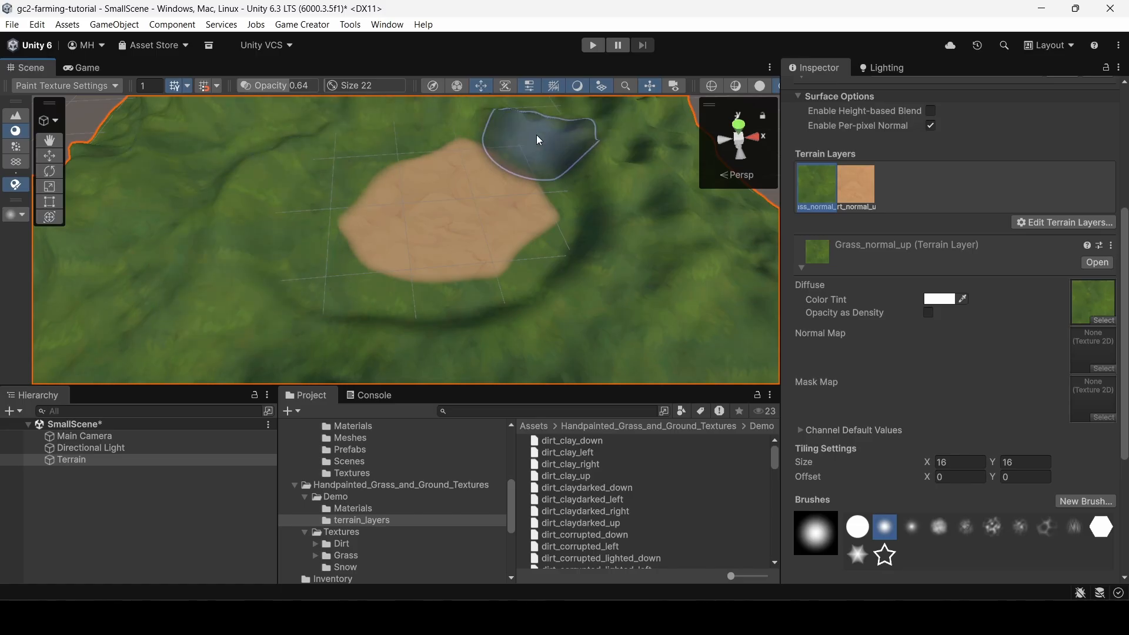
{"action": "left_click", "coordinate": [858, 183]}
{"action": "mouse_move", "coordinate": [541, 194]}
{"action": "left_mouse_down"}
{"action": "mouse_move", "coordinate": [489, 154]}
{"action": "mouse_move", "coordinate": [562, 196]}
{"action": "mouse_move", "coordinate": [578, 230]}
{"action": "mouse_move", "coordinate": [534, 272]}
{"action": "mouse_move", "coordinate": [414, 302]}
{"action": "mouse_move", "coordinate": [320, 255]}
{"action": "mouse_move", "coordinate": [354, 175]}
{"action": "mouse_move", "coordinate": [412, 137]}
{"action": "mouse_move", "coordinate": [485, 128]}
{"action": "mouse_move", "coordinate": [531, 153]}
{"action": "mouse_move", "coordinate": [456, 305]}
{"action": "left_mouse_up"}
{"action": "mouse_move", "coordinate": [453, 299]}
{"action": "right_mouse_down"}
{"action": "mouse_move", "coordinate": [433, 257]}
{"action": "mouse_move", "coordinate": [397, 228]}
{"action": "right_mouse_up"}
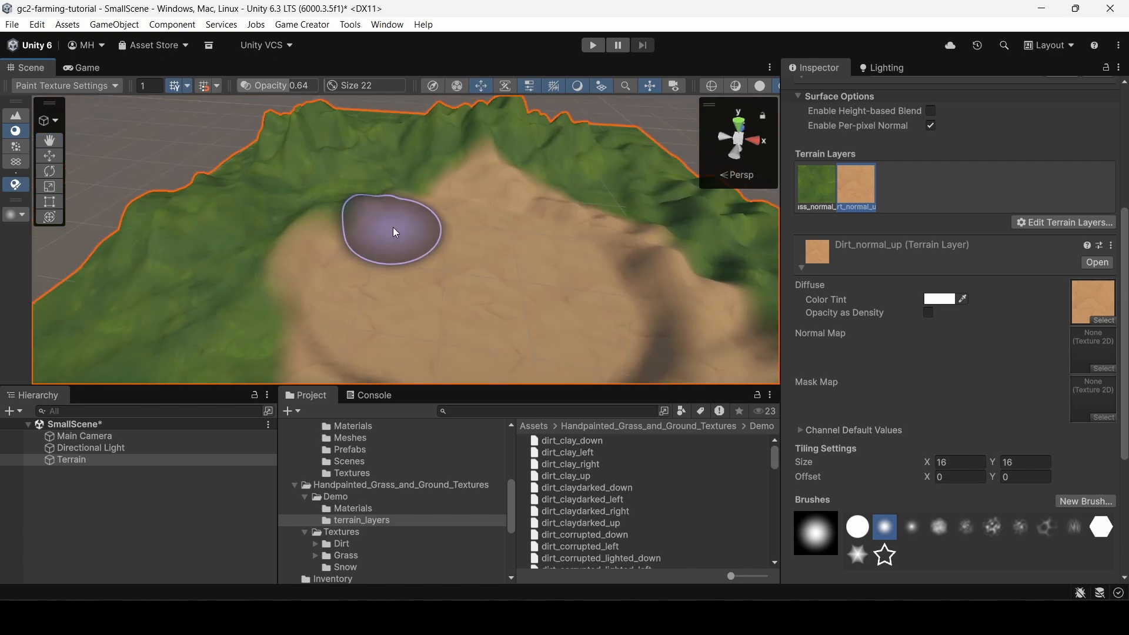
Paint Grass_normal_up back over the outer dirt and slopes to give the dirt area an irregular outline with narrow offshoots.
{"action": "left_click", "coordinate": [815, 187]}
{"action": "mouse_move", "coordinate": [454, 174]}
{"action": "left_mouse_down"}
{"action": "mouse_move", "coordinate": [309, 217]}
{"action": "mouse_move", "coordinate": [305, 307]}
{"action": "left_mouse_up"}
{"action": "mouse_move", "coordinate": [305, 307]}
{"action": "right_mouse_down"}
{"action": "mouse_move", "coordinate": [383, 312]}
{"action": "mouse_move", "coordinate": [435, 347]}
{"action": "right_mouse_up"}
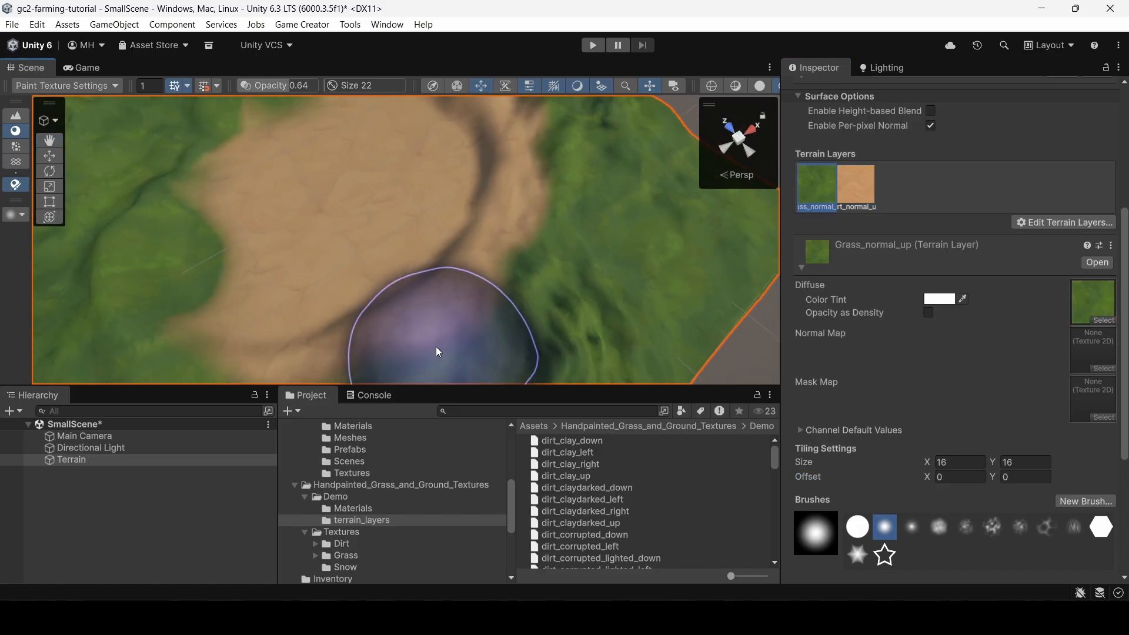
{"action": "left_click_drag", "start_coordinate": [435, 347], "coordinate": [238, 354]}
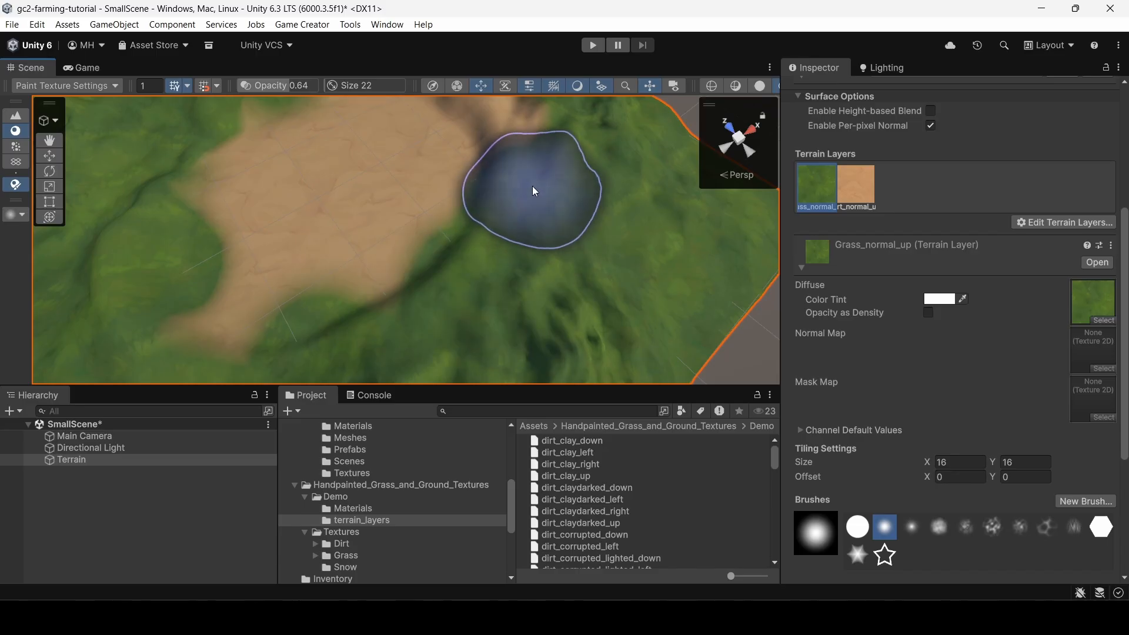
{"action": "right_click_drag", "start_coordinate": [529, 144], "coordinate": [510, 129]}
{"action": "mouse_move", "coordinate": [518, 157]}
{"action": "left_mouse_down"}
{"action": "mouse_move", "coordinate": [515, 167]}
{"action": "mouse_move", "coordinate": [485, 141]}
{"action": "mouse_move", "coordinate": [493, 153]}
{"action": "mouse_move", "coordinate": [364, 141]}
{"action": "mouse_move", "coordinate": [483, 155]}
{"action": "left_mouse_up"}
{"action": "right_click_drag", "start_coordinate": [585, 233], "coordinate": [368, 261]}
{"action": "mouse_move", "coordinate": [510, 260]}
{"action": "right_mouse_down"}
{"action": "mouse_move", "coordinate": [624, 258]}
{"action": "mouse_move", "coordinate": [653, 235]}
{"action": "mouse_move", "coordinate": [645, 125]}
{"action": "mouse_move", "coordinate": [957, 131]}
{"action": "mouse_move", "coordinate": [8, 96]}
{"action": "mouse_move", "coordinate": [235, 171]}
{"action": "mouse_move", "coordinate": [403, 147]}
{"action": "mouse_move", "coordinate": [1040, 118]}
{"action": "mouse_move", "coordinate": [990, 167]}
{"action": "mouse_move", "coordinate": [936, 196]}
{"action": "mouse_move", "coordinate": [716, 191]}
{"action": "mouse_move", "coordinate": [319, 141]}
{"action": "mouse_move", "coordinate": [476, 146]}
{"action": "mouse_move", "coordinate": [511, 162]}
{"action": "right_mouse_up"}
{"action": "key", "text": "w"}
{"action": "key", "text": "s"}
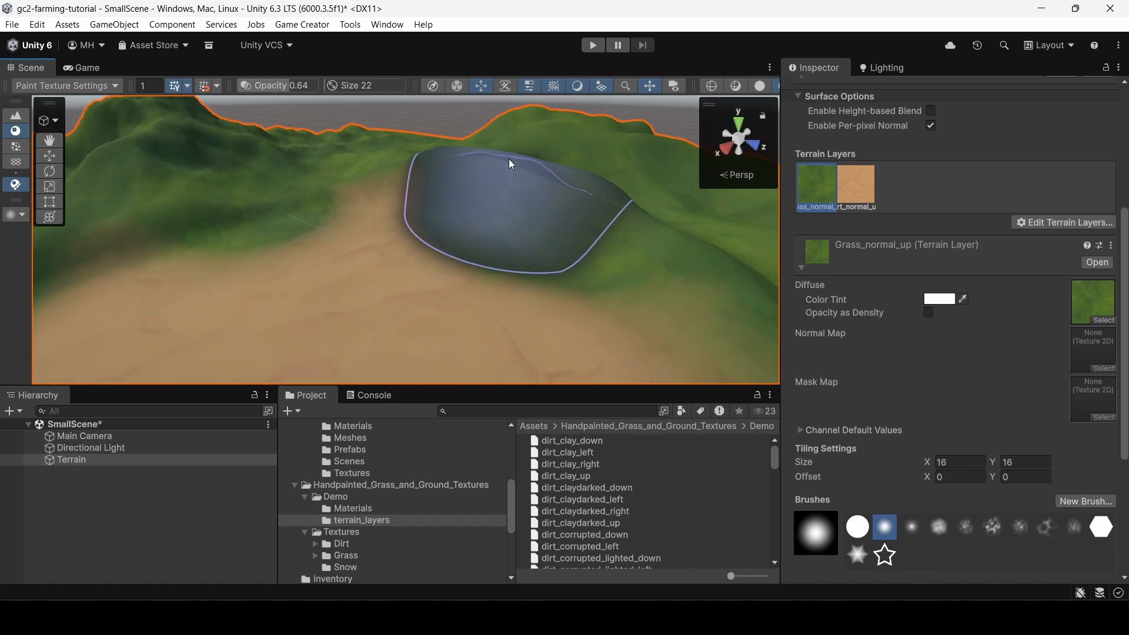
Switch the terrain to detail painting and start adding a grass texture.
{"action": "scroll", "coordinate": [866, 381], "scroll_direction": "down", "scroll_amount": 5}
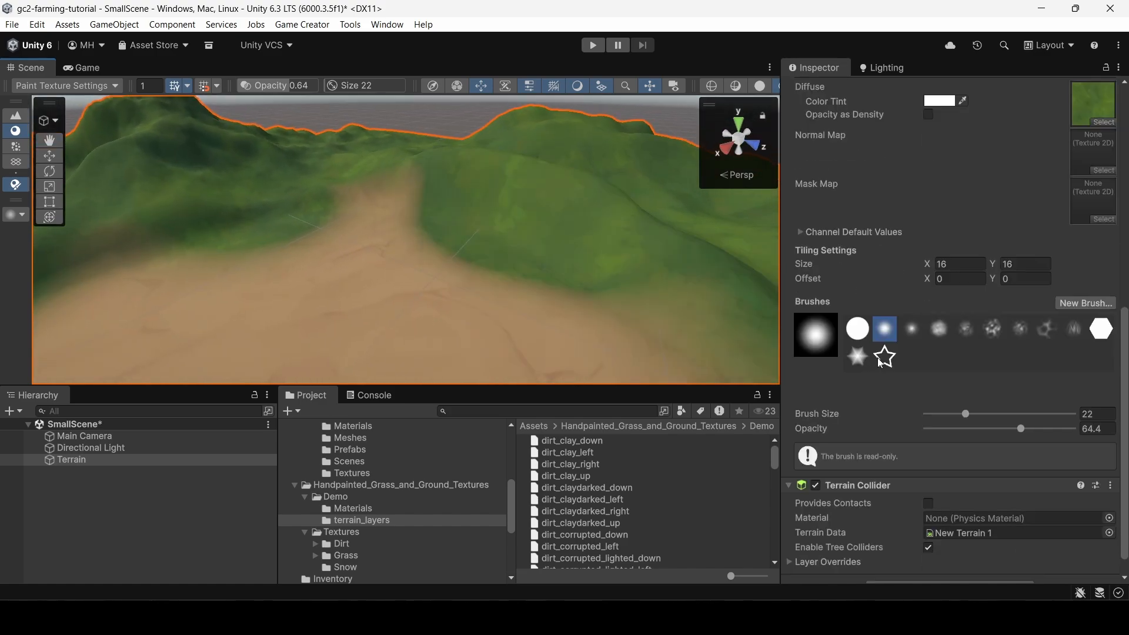
{"action": "scroll", "coordinate": [897, 315], "scroll_direction": "up", "scroll_amount": 7}
{"action": "scroll", "coordinate": [899, 314], "scroll_direction": "up", "scroll_amount": 3}
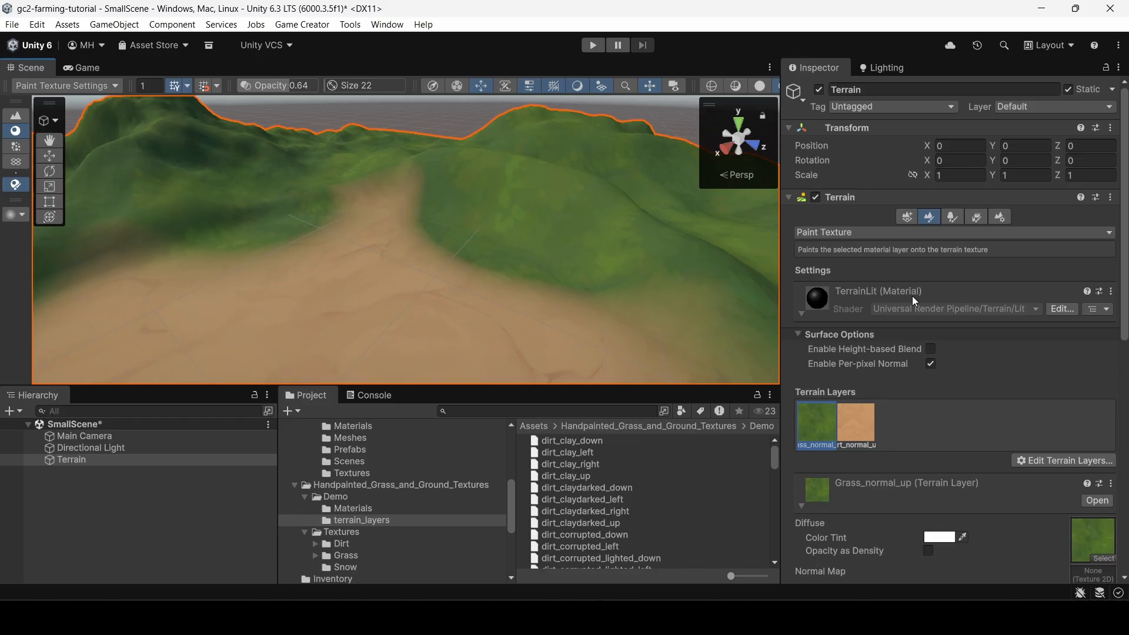
{"action": "left_click", "coordinate": [978, 222]}
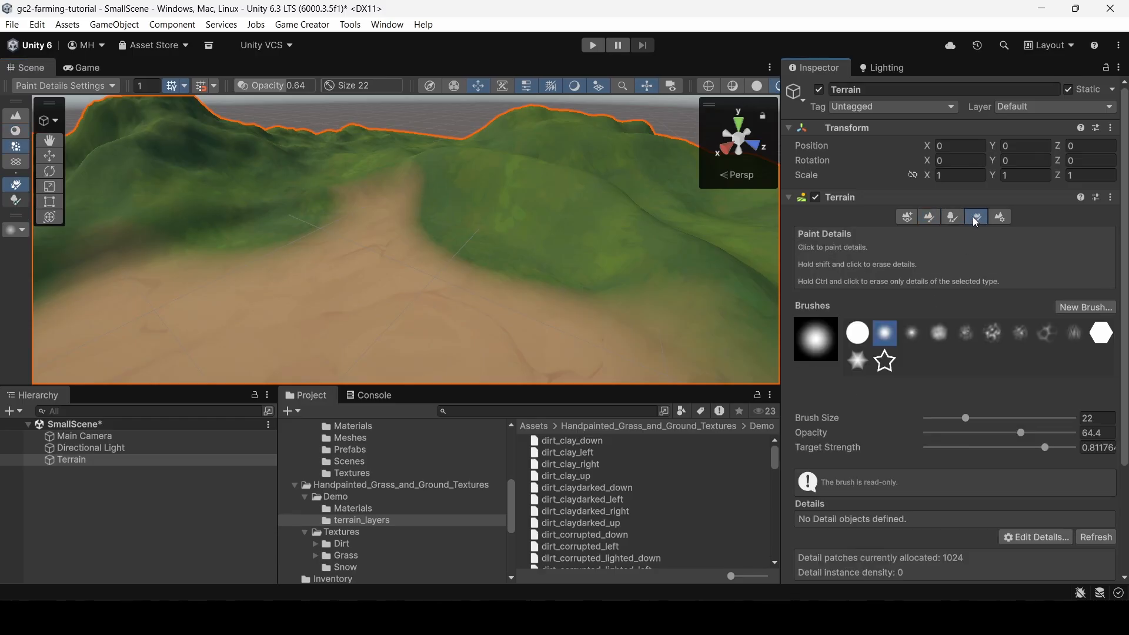
{"action": "scroll", "coordinate": [929, 419], "scroll_direction": "down", "scroll_amount": 3}
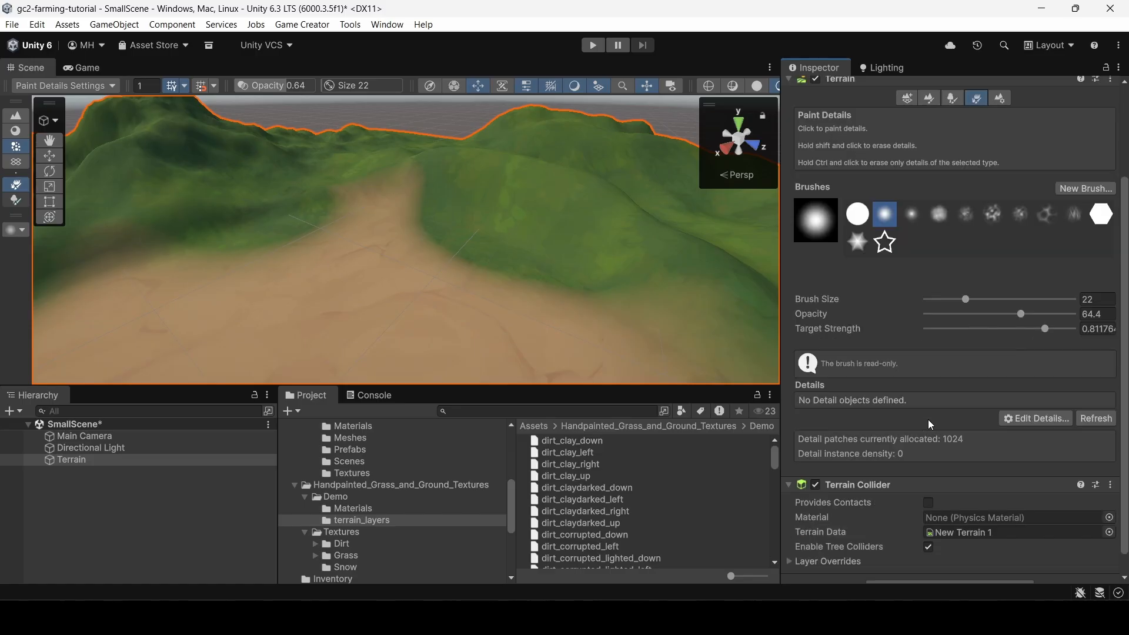
{"action": "left_click", "coordinate": [1030, 418]}
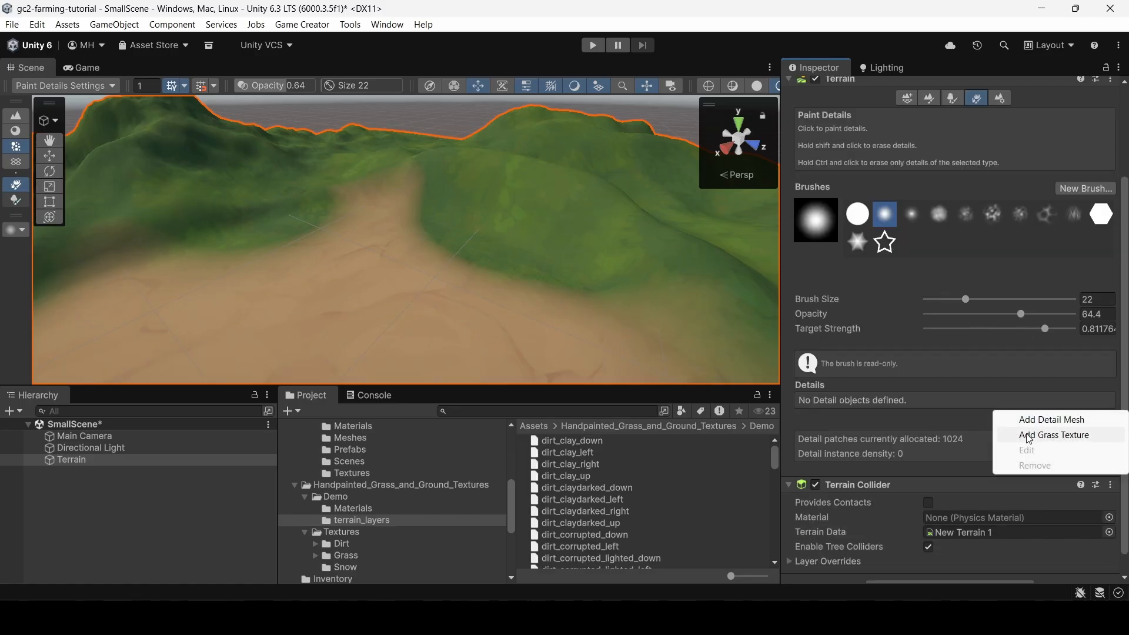
{"action": "left_click", "coordinate": [1028, 436]}
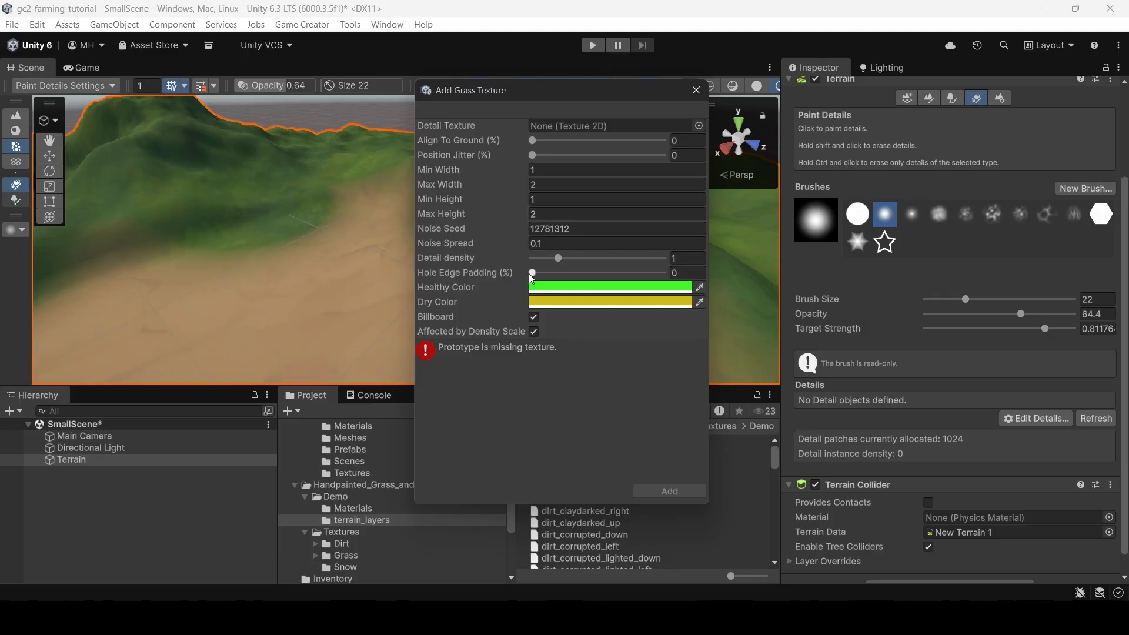
Assign grass01 from the GrassFlowers textures folder as the new detail's texture.
{"action": "left_click_drag", "start_coordinate": [516, 97], "coordinate": [789, 162]}
{"action": "scroll", "coordinate": [358, 455], "scroll_direction": "up", "scroll_amount": 5}
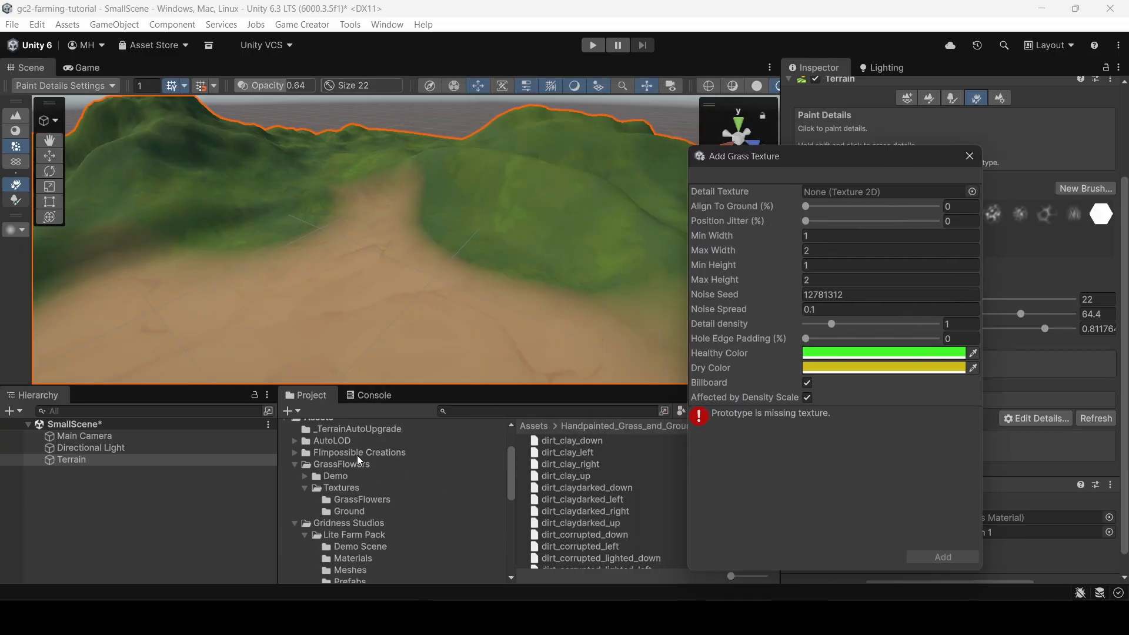
{"action": "scroll", "coordinate": [347, 520], "scroll_direction": "down", "scroll_amount": 3}
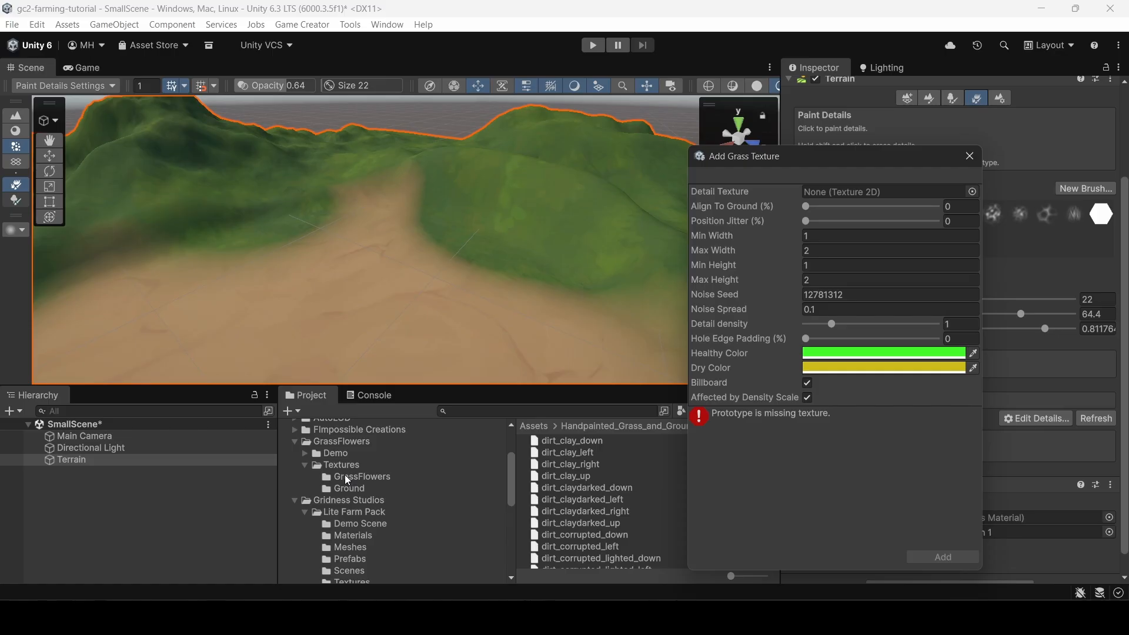
{"action": "left_click", "coordinate": [346, 476]}
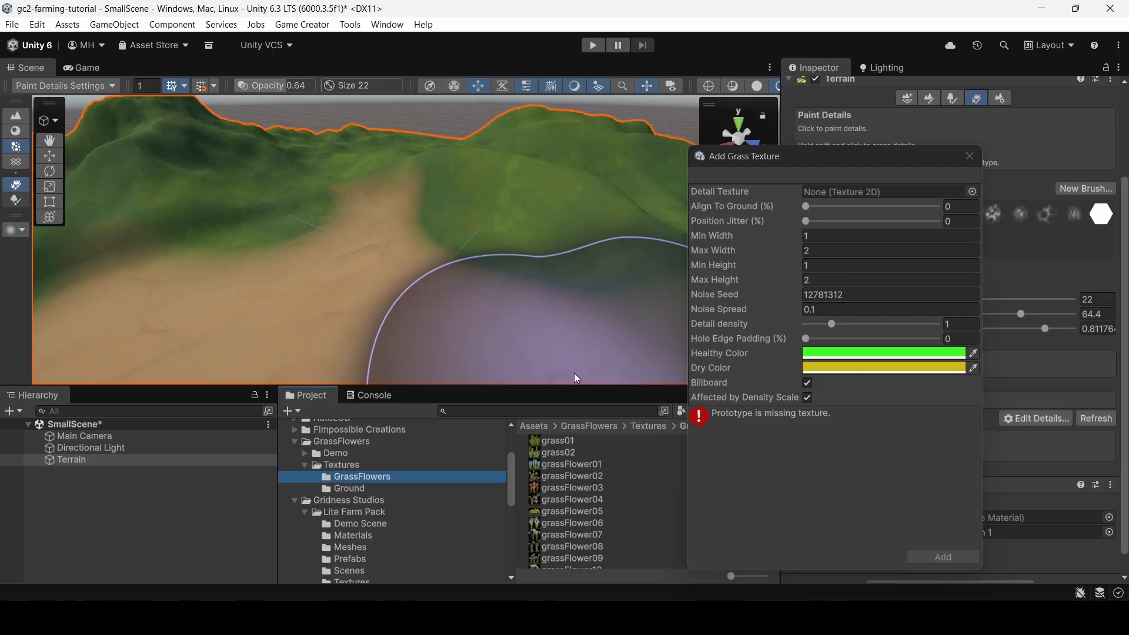
{"action": "left_click_drag", "start_coordinate": [556, 440], "coordinate": [838, 198]}
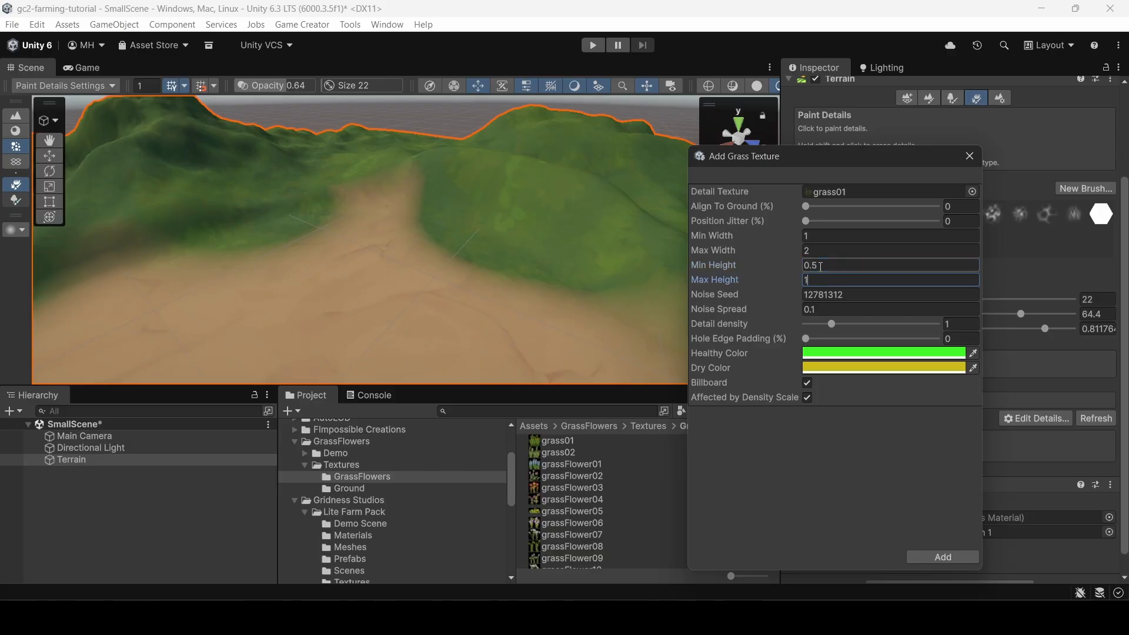
Set the grass01 detail's width and height to a minimum of 0.5 and maximum of 1, and add it.
{"action": "type", "text": "0.5"}
{"action": "key", "text": "Tab"}
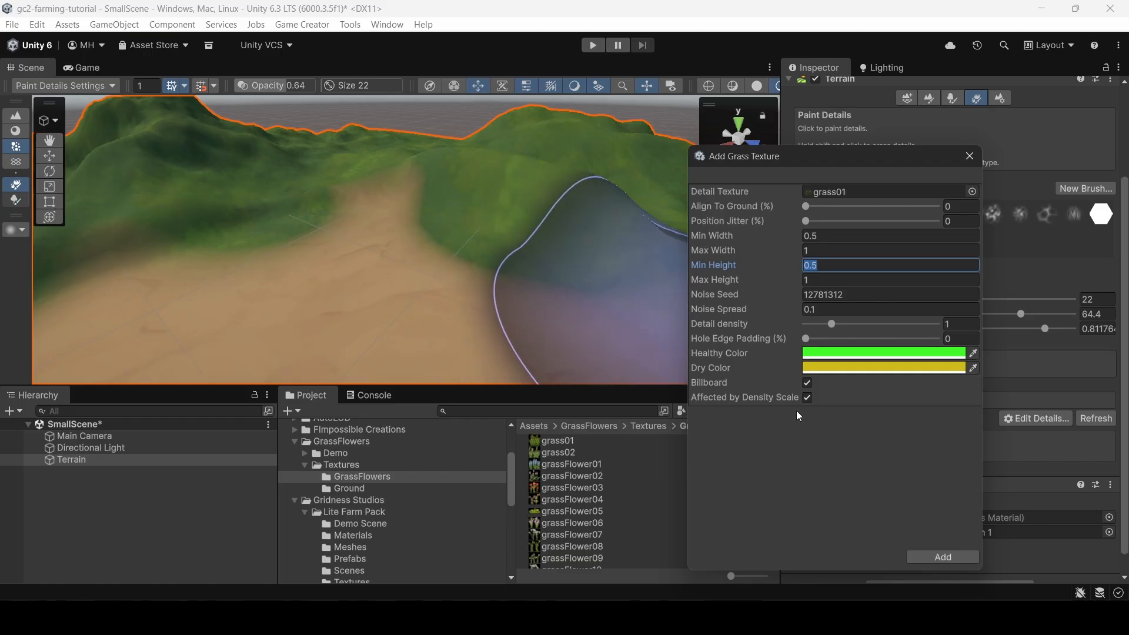
{"action": "left_click", "coordinate": [935, 555]}
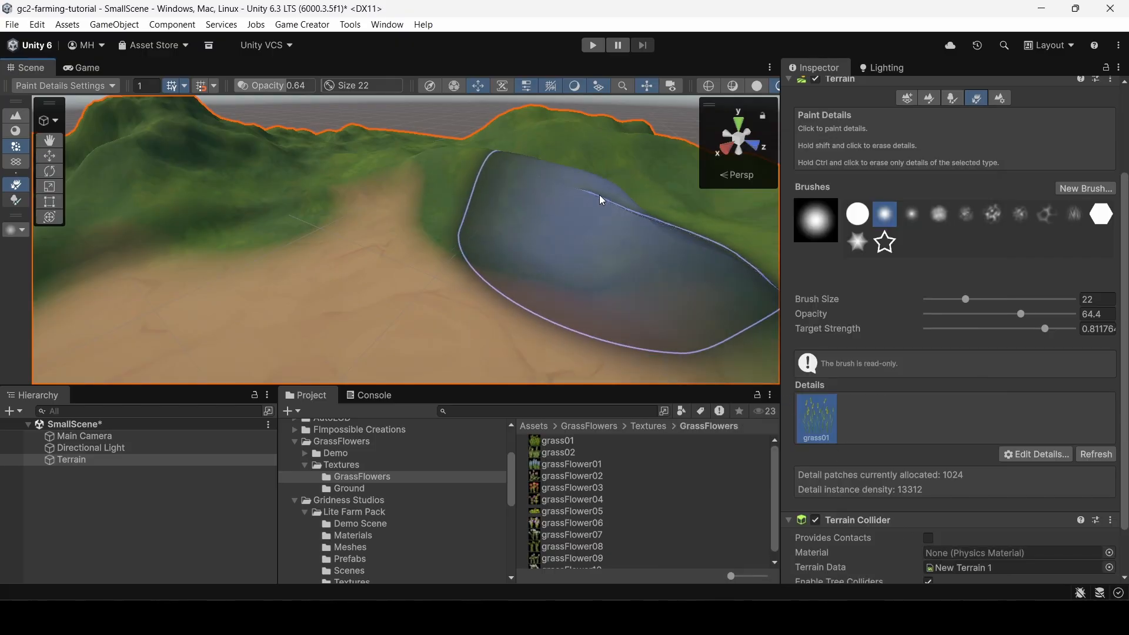
Set the detail brush size to 4 and inspect the painted grass01 tufts up close on the slope.
{"action": "left_click_drag", "start_coordinate": [962, 299], "coordinate": [947, 301]}
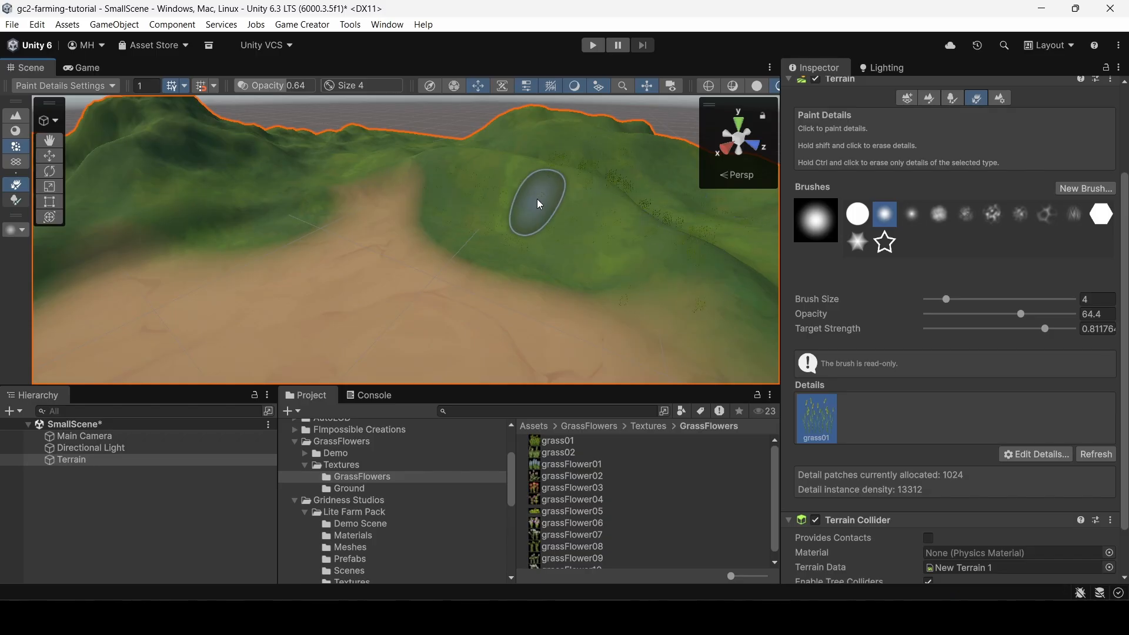
{"action": "mouse_move", "coordinate": [521, 184]}
{"action": "right_mouse_down"}
{"action": "mouse_move", "coordinate": [658, 215]}
{"action": "mouse_move", "coordinate": [734, 179]}
{"action": "mouse_move", "coordinate": [745, 161]}
{"action": "mouse_move", "coordinate": [717, 154]}
{"action": "mouse_move", "coordinate": [468, 211]}
{"action": "mouse_move", "coordinate": [593, 235]}
{"action": "right_mouse_up"}
{"action": "key", "text": "w"}
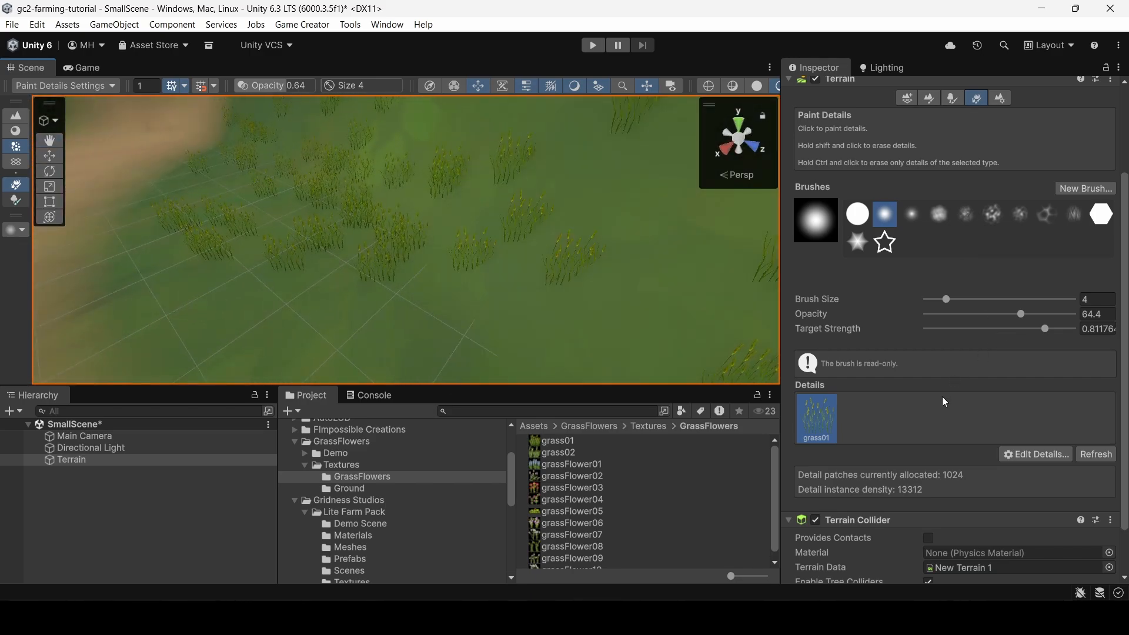
Raise the terrain's Detail Distance to 193 and check the grass from across the terrain.
{"action": "scroll", "coordinate": [925, 389], "scroll_direction": "down", "scroll_amount": 2}
{"action": "scroll", "coordinate": [912, 380], "scroll_direction": "up", "scroll_amount": 4}
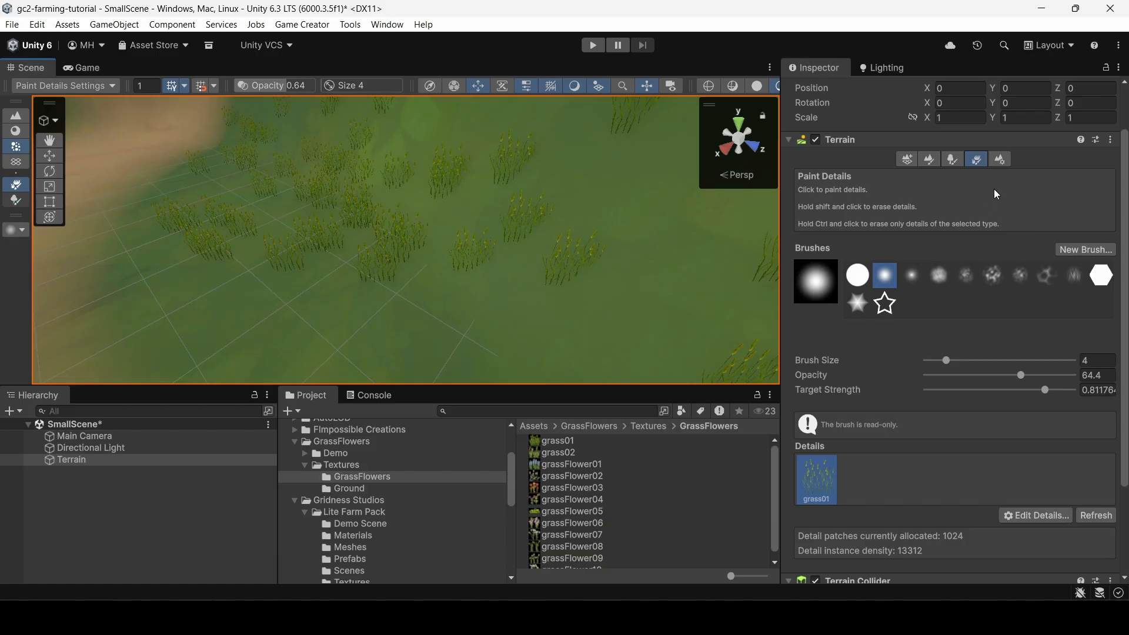
{"action": "left_click", "coordinate": [1003, 161]}
{"action": "scroll", "coordinate": [894, 415], "scroll_direction": "down", "scroll_amount": 3}
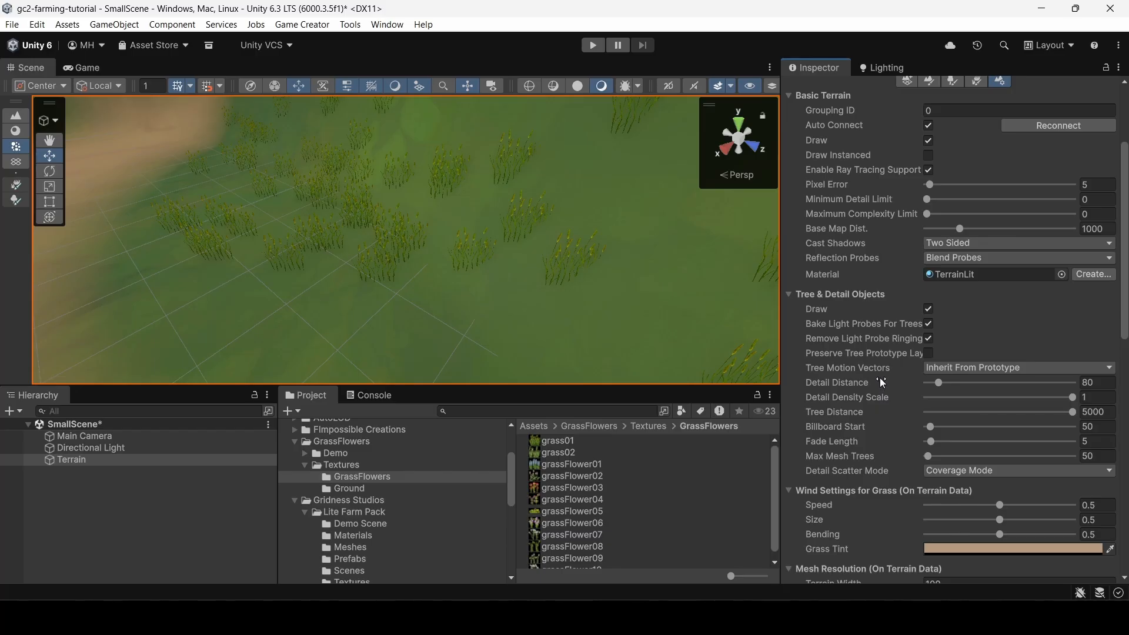
{"action": "scroll", "coordinate": [880, 377], "scroll_direction": "up", "scroll_amount": 4}
{"action": "scroll", "coordinate": [877, 376], "scroll_direction": "down", "scroll_amount": 4}
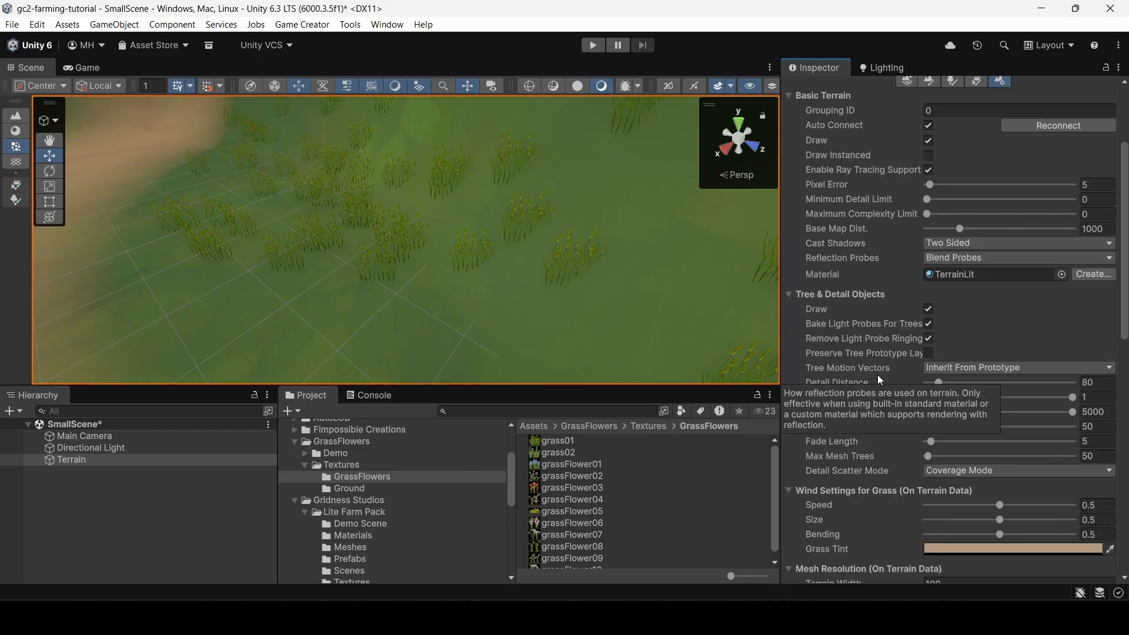
{"action": "scroll", "coordinate": [557, 246], "scroll_direction": "down", "scroll_amount": 10}
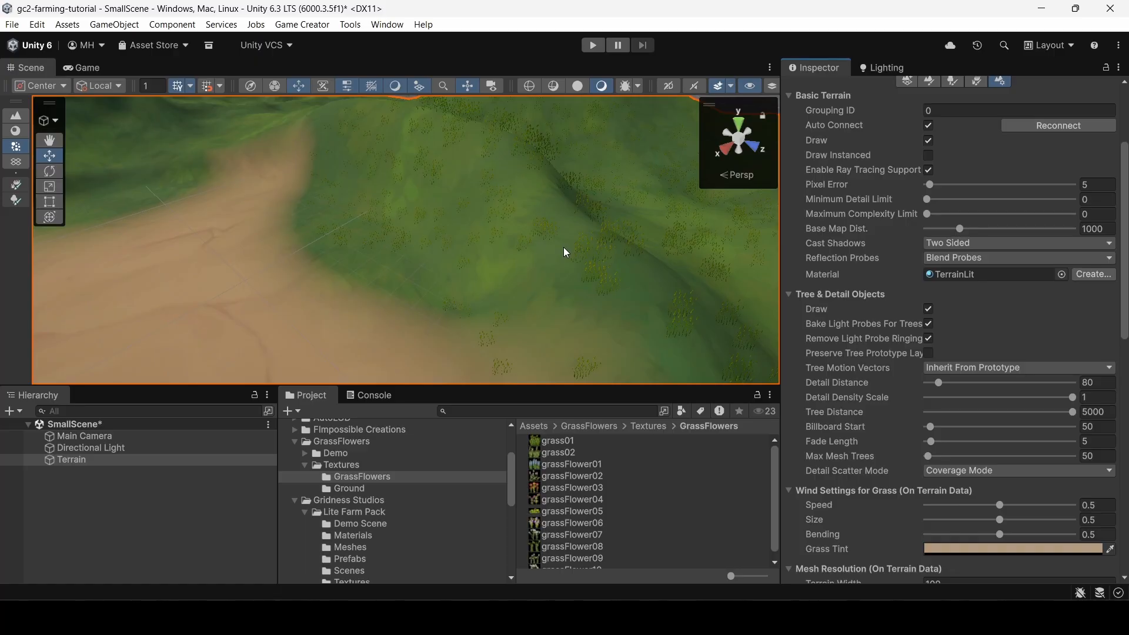
{"action": "left_click_drag", "start_coordinate": [563, 247], "coordinate": [934, 180], "text": "alt"}
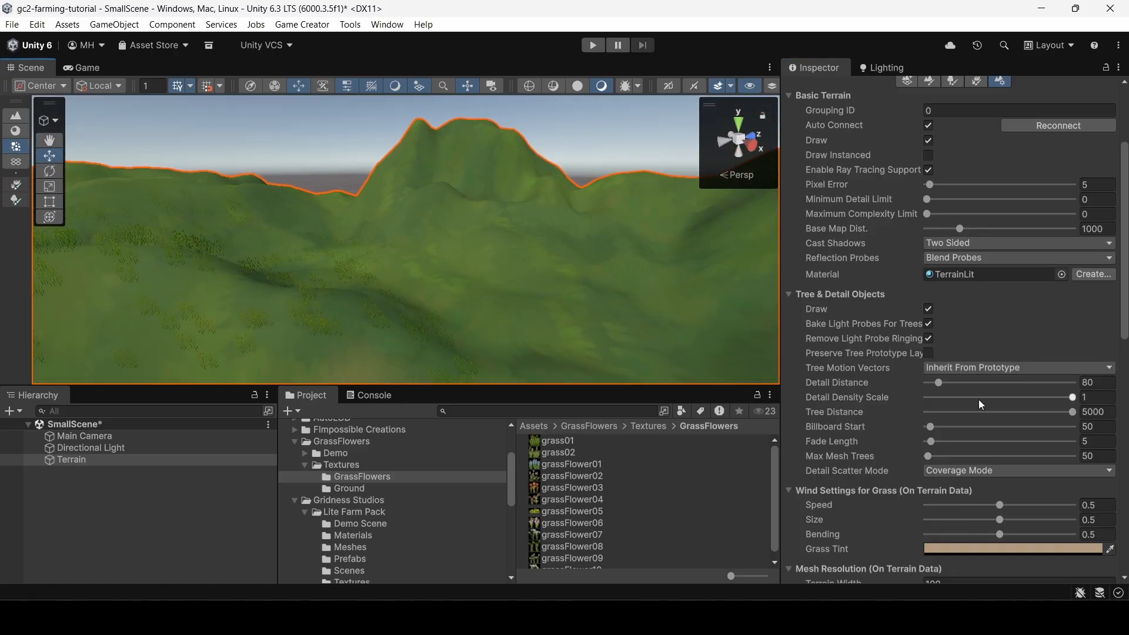
{"action": "mouse_move", "coordinate": [938, 379]}
{"action": "left_mouse_down"}
{"action": "mouse_move", "coordinate": [969, 375]}
{"action": "mouse_move", "coordinate": [955, 376]}
{"action": "left_mouse_up"}
{"action": "key", "text": "w"}
{"action": "right_click_drag", "start_coordinate": [451, 257], "coordinate": [17, 273]}
{"action": "key", "text": "f"}
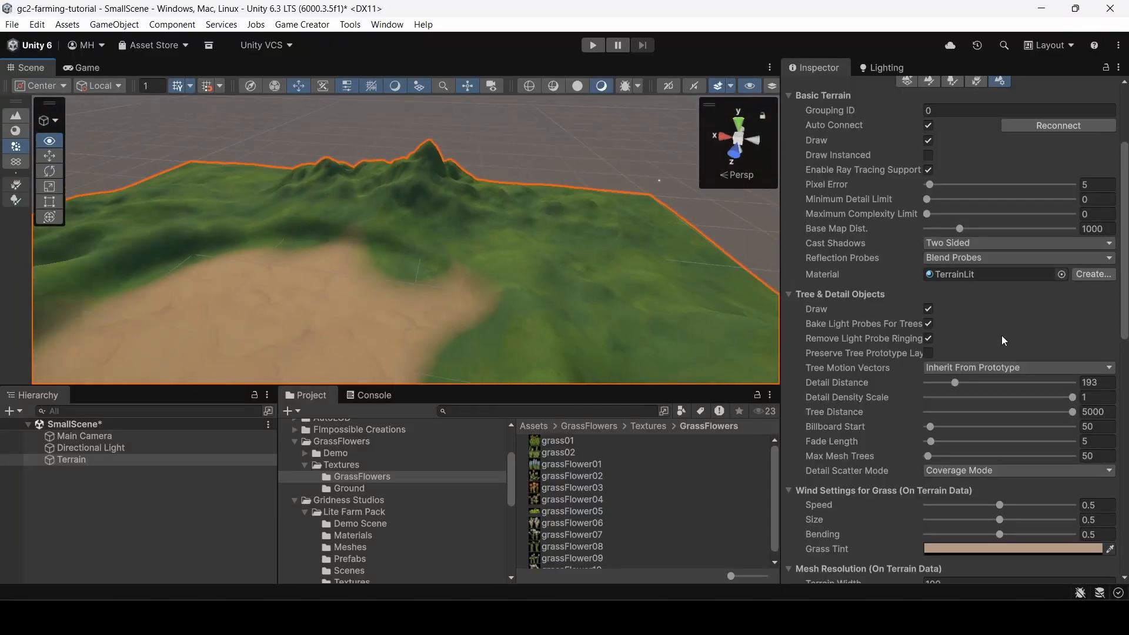
Return to painting details and brush grass01 across the hills using the small soft round brush at size 38.
{"action": "scroll", "coordinate": [1007, 294], "scroll_direction": "up", "scroll_amount": 5}
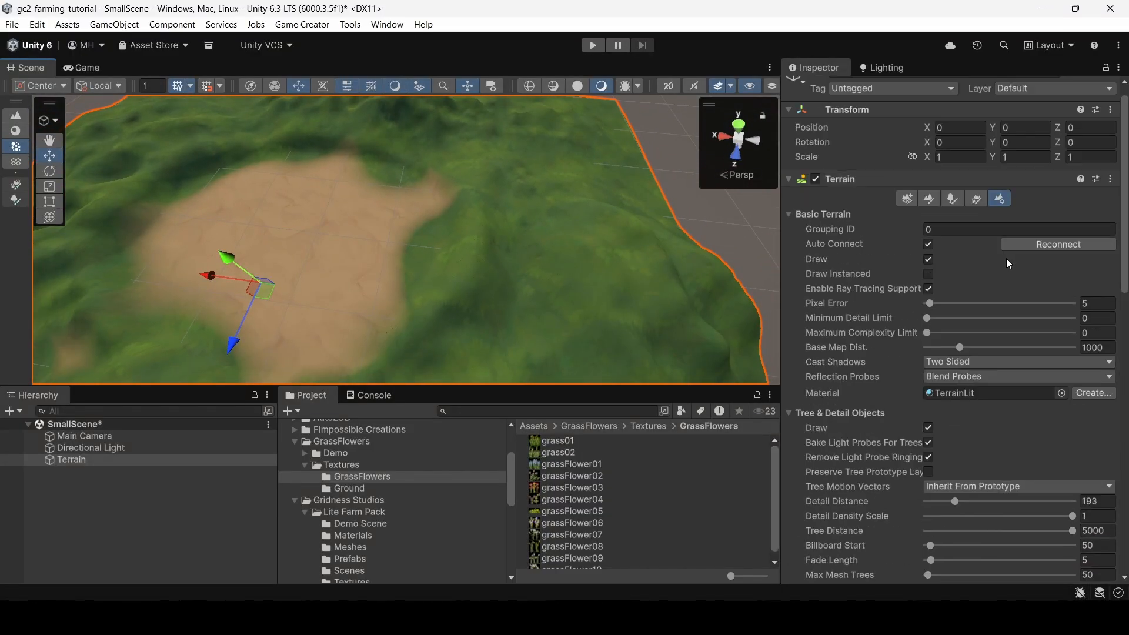
{"action": "left_click", "coordinate": [967, 219]}
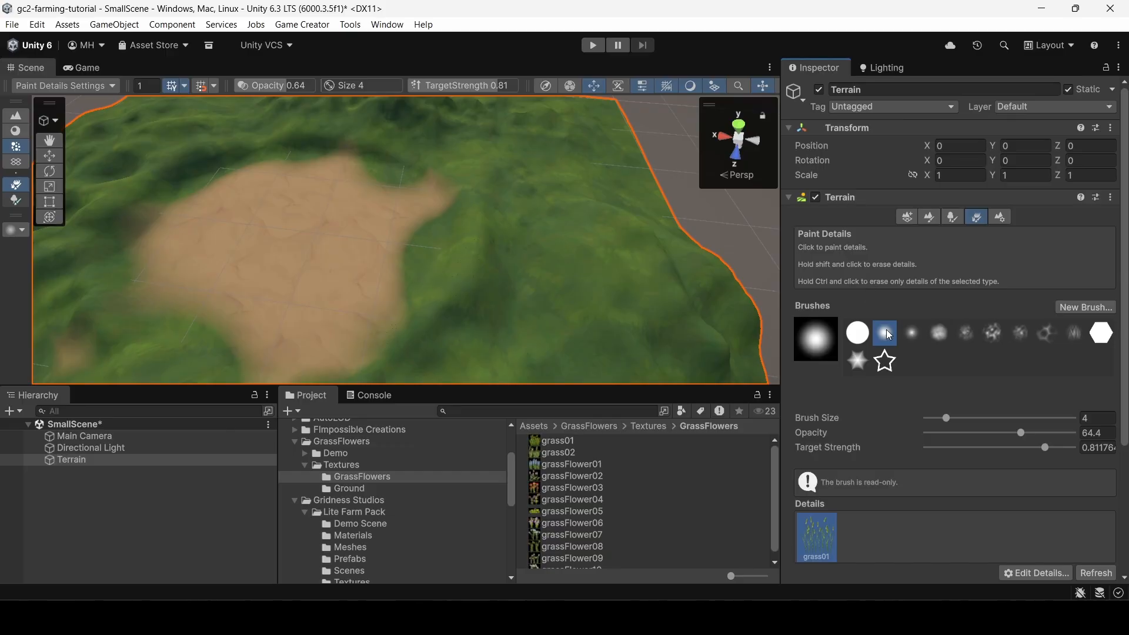
{"action": "left_click", "coordinate": [911, 334]}
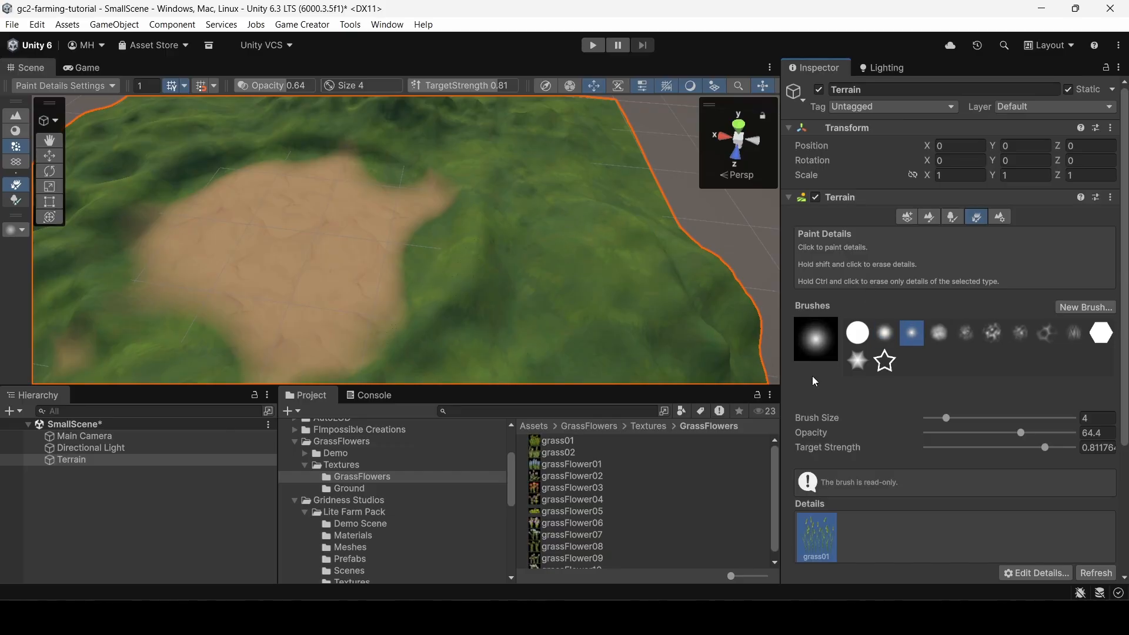
{"action": "left_click_drag", "start_coordinate": [947, 419], "coordinate": [974, 419]}
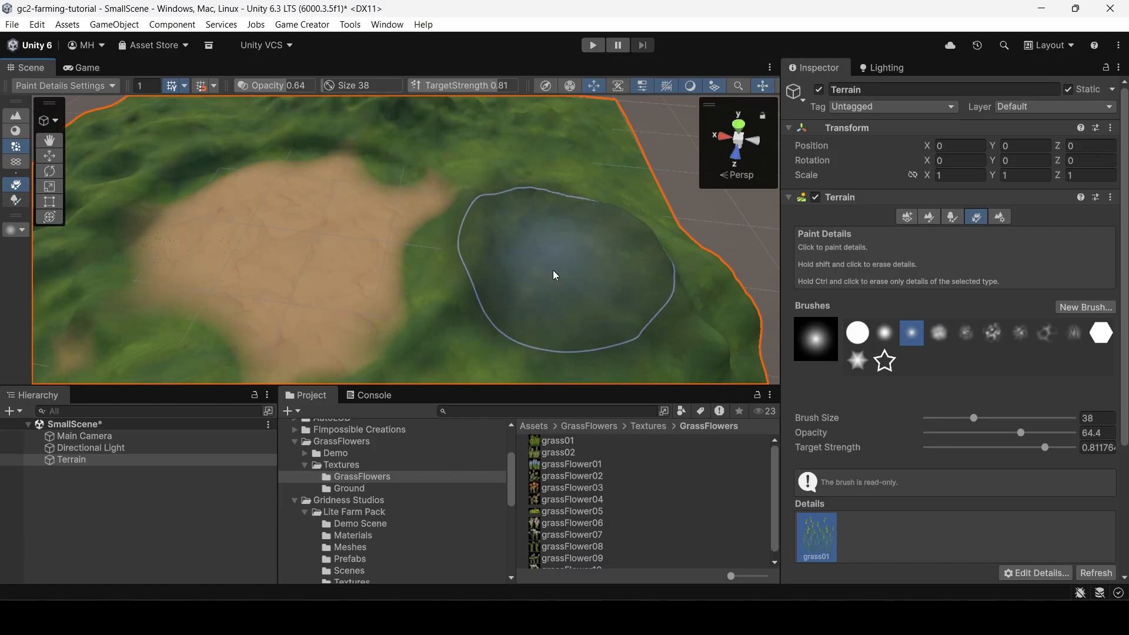
{"action": "right_click_drag", "start_coordinate": [579, 265], "coordinate": [271, 338]}
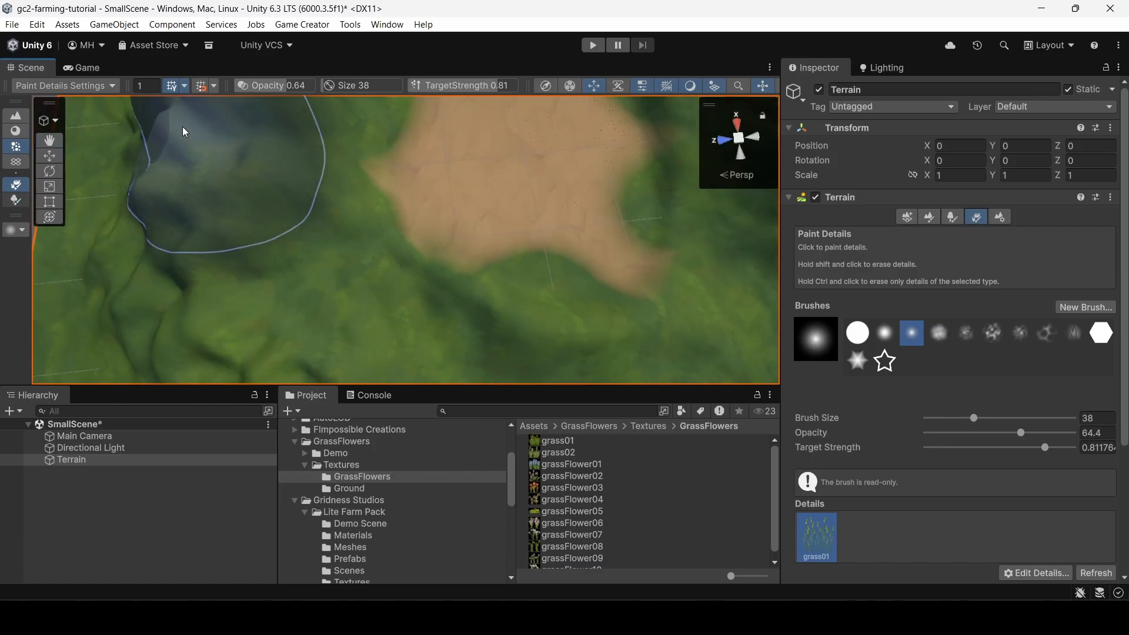
{"action": "mouse_move", "coordinate": [373, 288]}
{"action": "right_mouse_down"}
{"action": "mouse_move", "coordinate": [255, 147]}
{"action": "mouse_move", "coordinate": [247, 118]}
{"action": "right_mouse_up"}
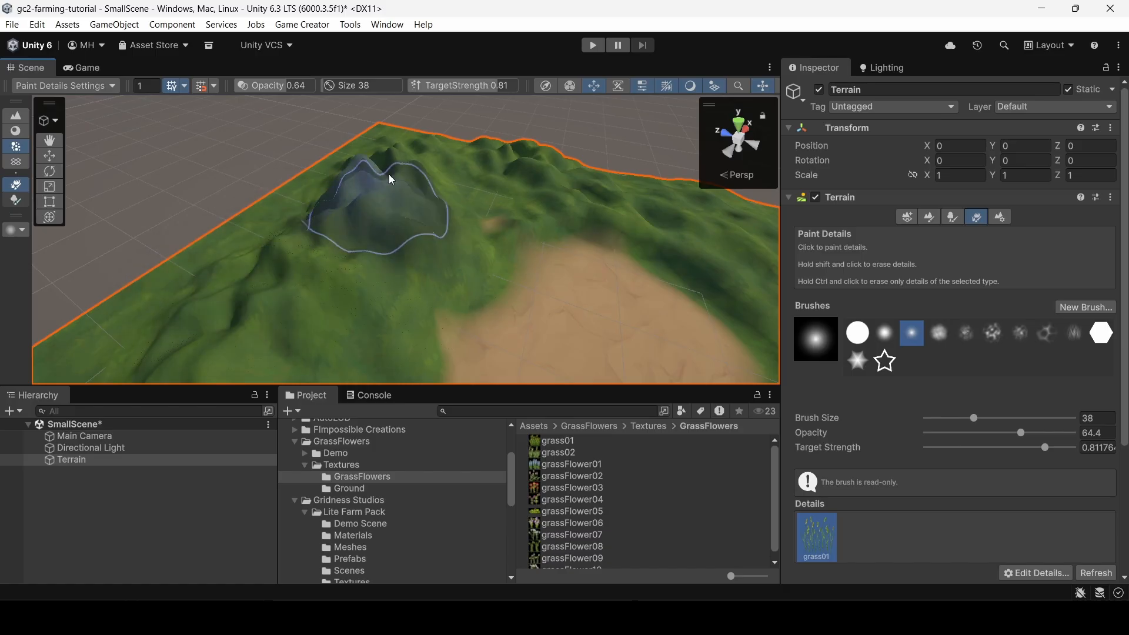
{"action": "mouse_move", "coordinate": [151, 279]}
{"action": "right_mouse_down"}
{"action": "mouse_move", "coordinate": [239, 307]}
{"action": "mouse_move", "coordinate": [196, 312]}
{"action": "mouse_move", "coordinate": [231, 257]}
{"action": "mouse_move", "coordinate": [516, 118]}
{"action": "mouse_move", "coordinate": [520, 200]}
{"action": "right_mouse_up"}
Add a new grass texture detail using grassFlower03 from the GrassFlowers textures folder with its default size settings.
{"action": "scroll", "coordinate": [913, 388], "scroll_direction": "down", "scroll_amount": 3}
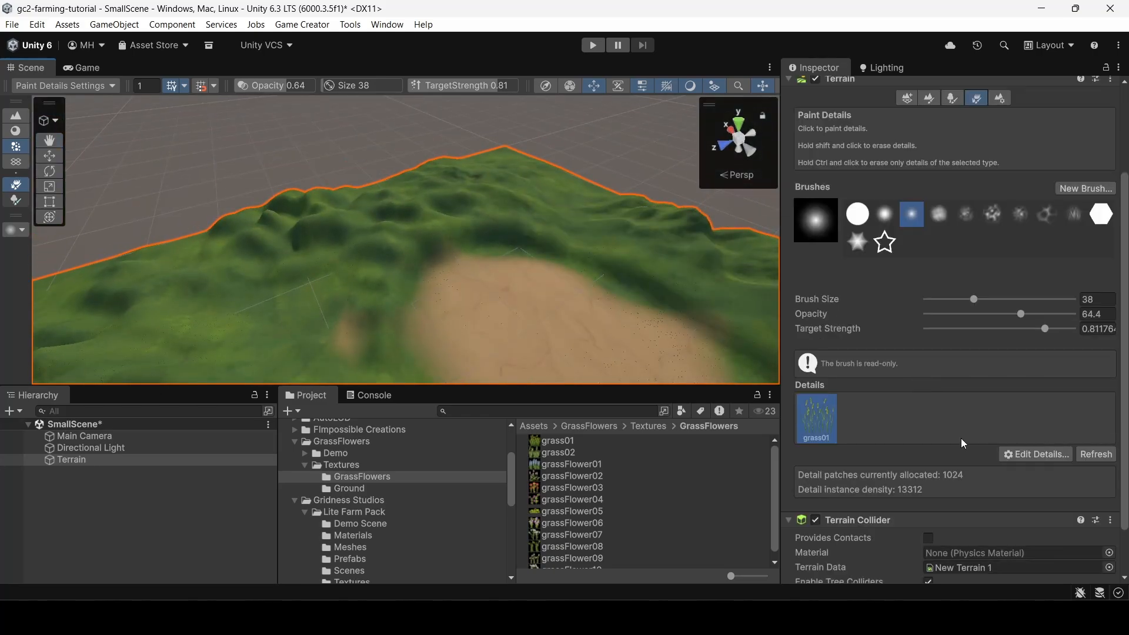
{"action": "left_click", "coordinate": [1035, 456]}
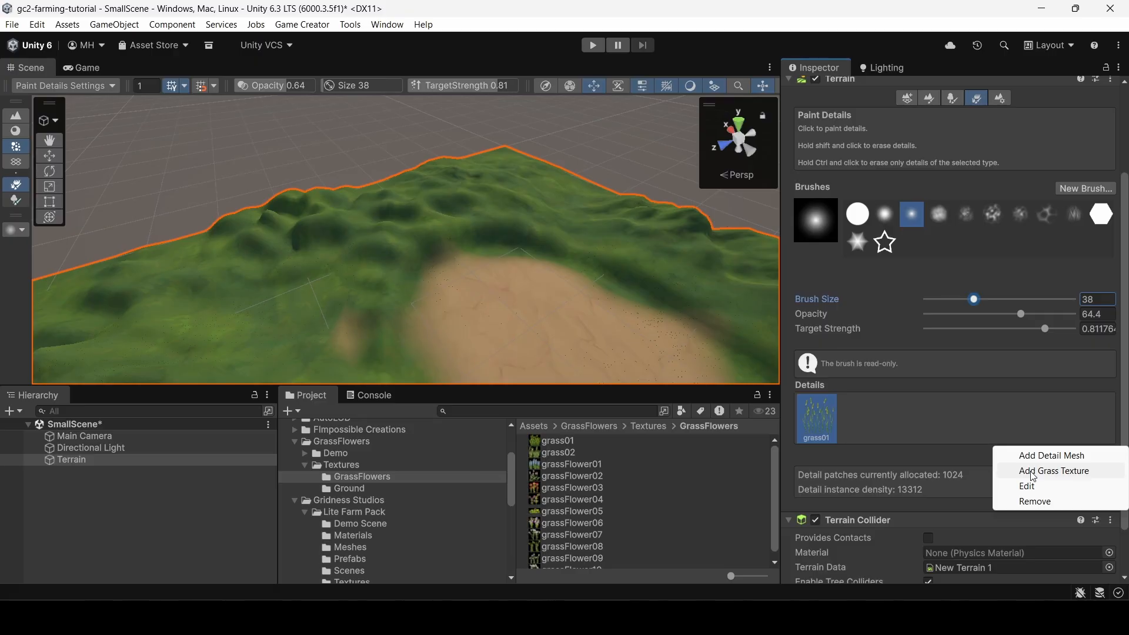
{"action": "left_click", "coordinate": [1033, 472]}
{"action": "left_click", "coordinate": [972, 192]}
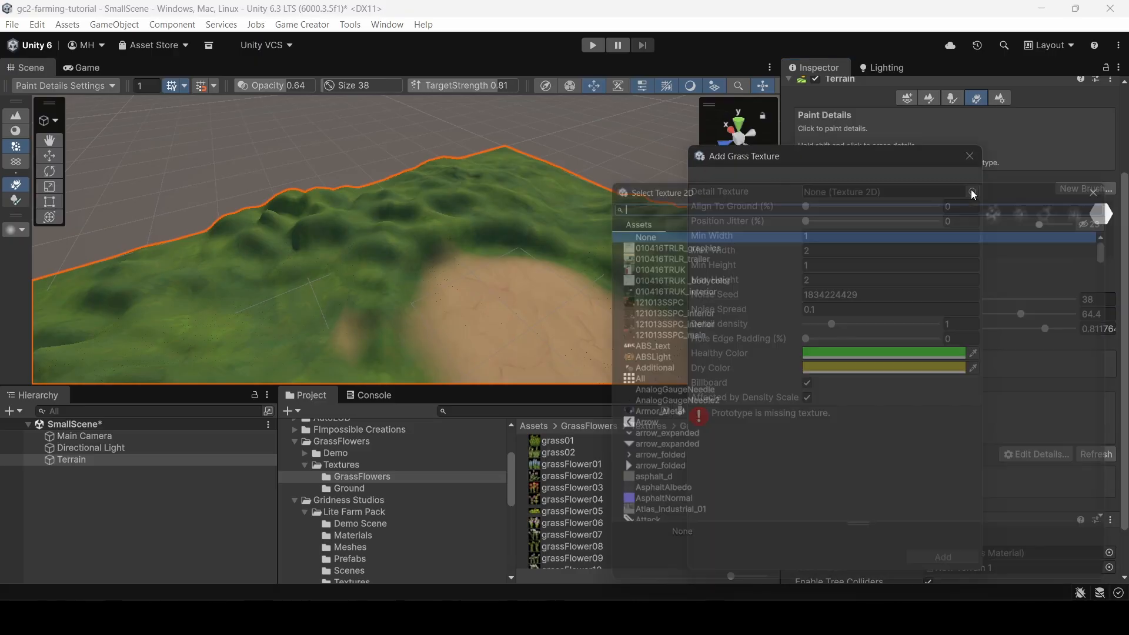
{"action": "left_click", "coordinate": [1116, 179]}
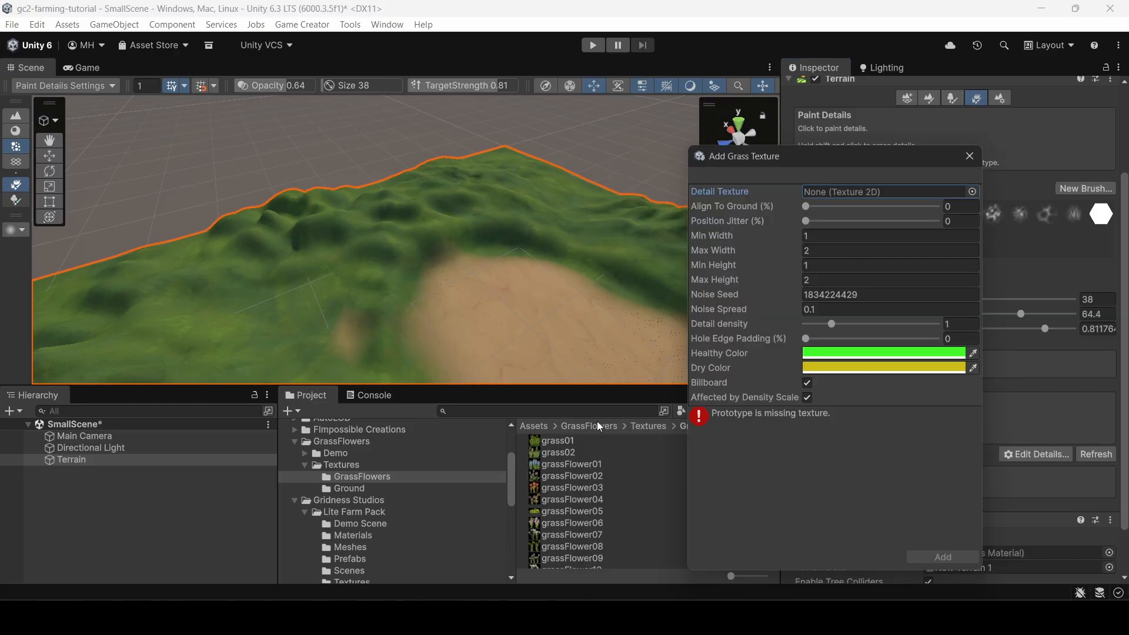
{"action": "left_click", "coordinate": [563, 465]}
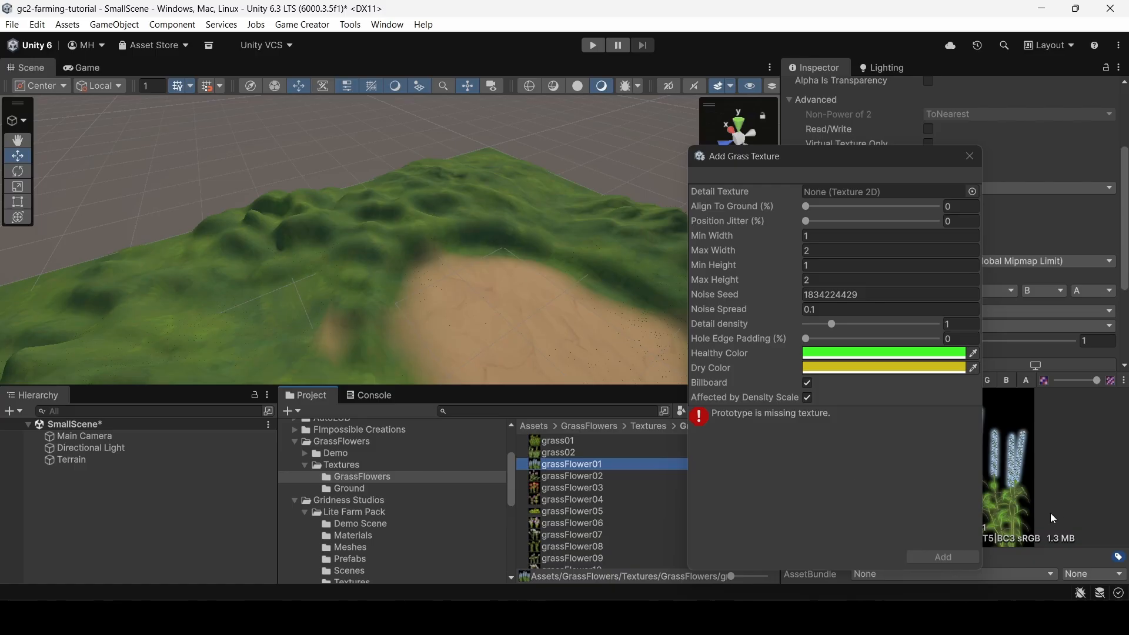
{"action": "left_click", "coordinate": [571, 495]}
{"action": "left_click", "coordinate": [570, 488]}
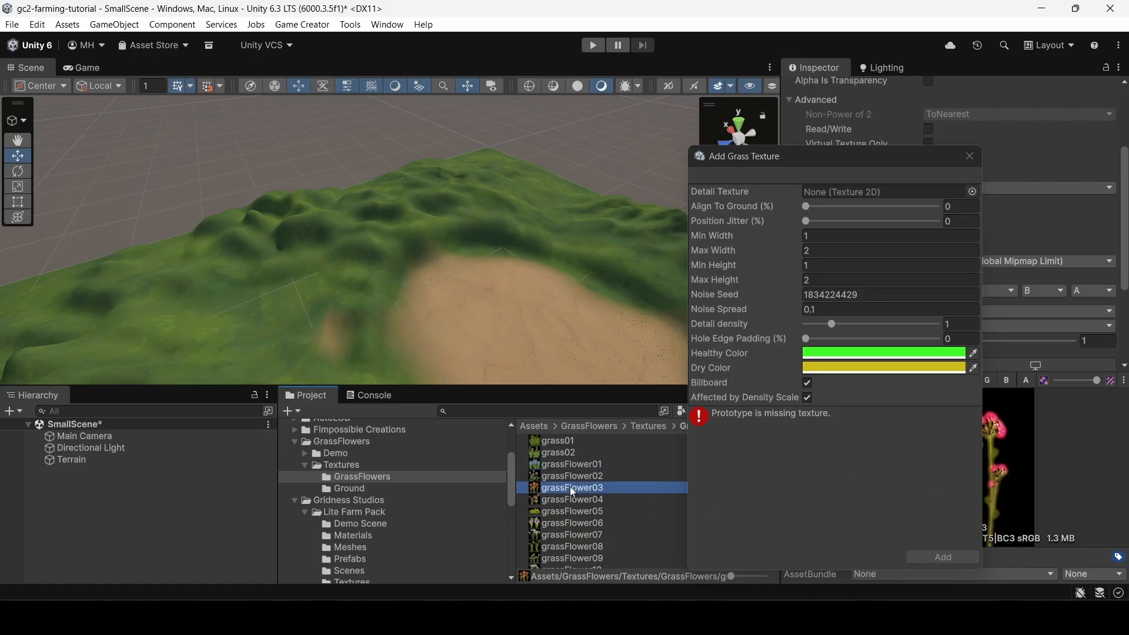
{"action": "left_click_drag", "start_coordinate": [566, 489], "coordinate": [844, 198]}
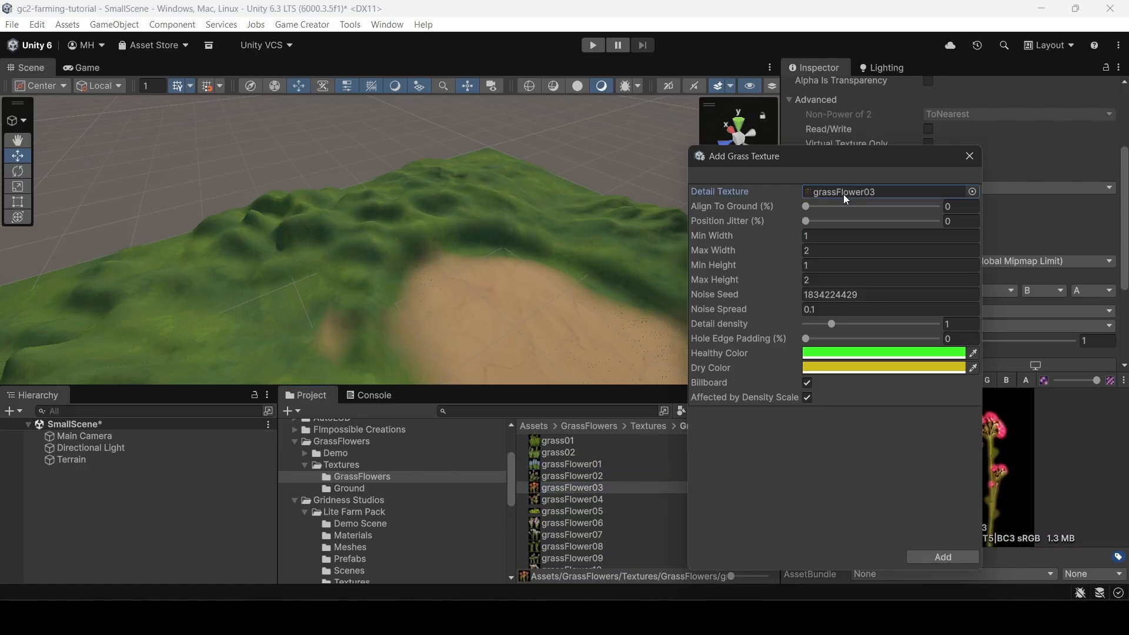
{"action": "left_click", "coordinate": [926, 556]}
Paint the grassFlower03 detail over the terrain with a brush size of 19 and an opacity of 35.
{"action": "scroll", "coordinate": [890, 267], "scroll_direction": "up", "scroll_amount": 3}
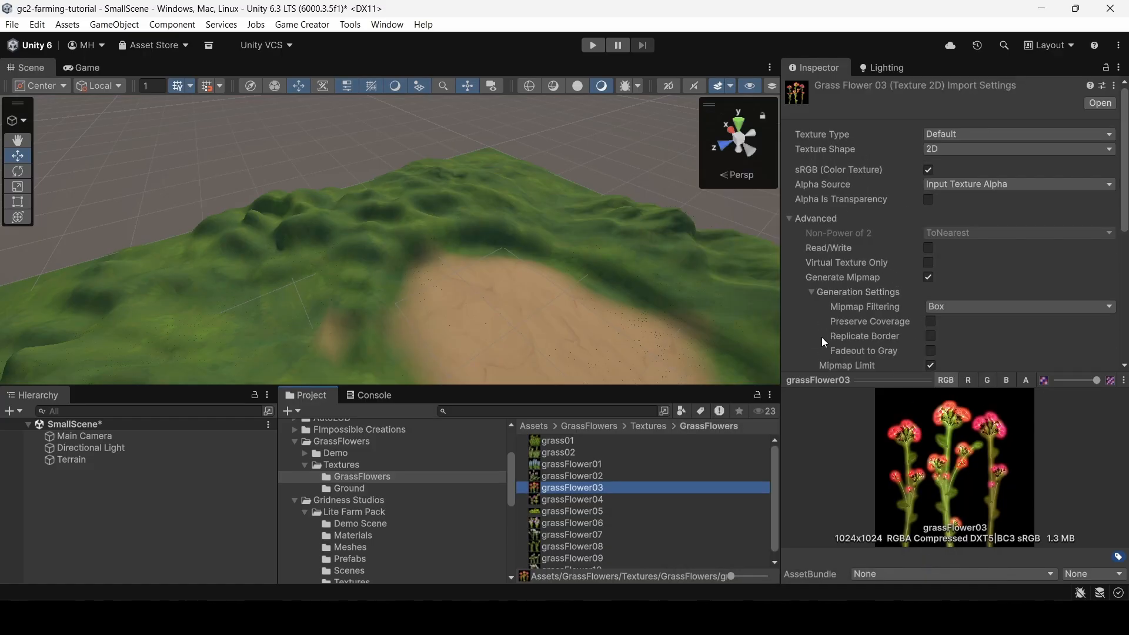
{"action": "left_click", "coordinate": [341, 280]}
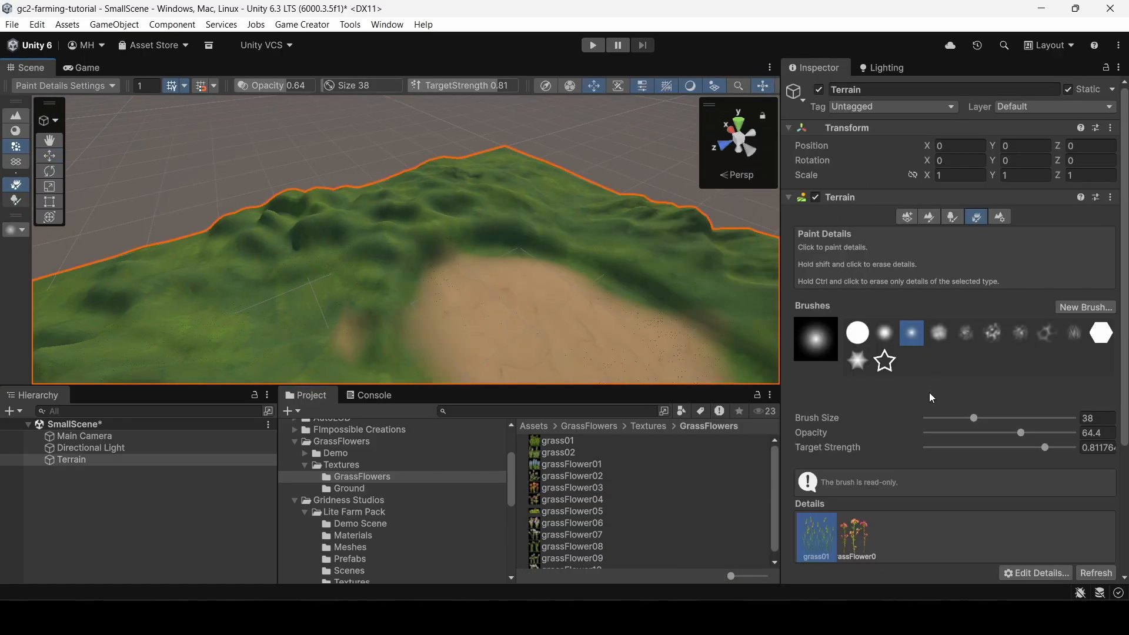
{"action": "scroll", "coordinate": [928, 392], "scroll_direction": "down", "scroll_amount": 4}
{"action": "left_click", "coordinate": [862, 414]}
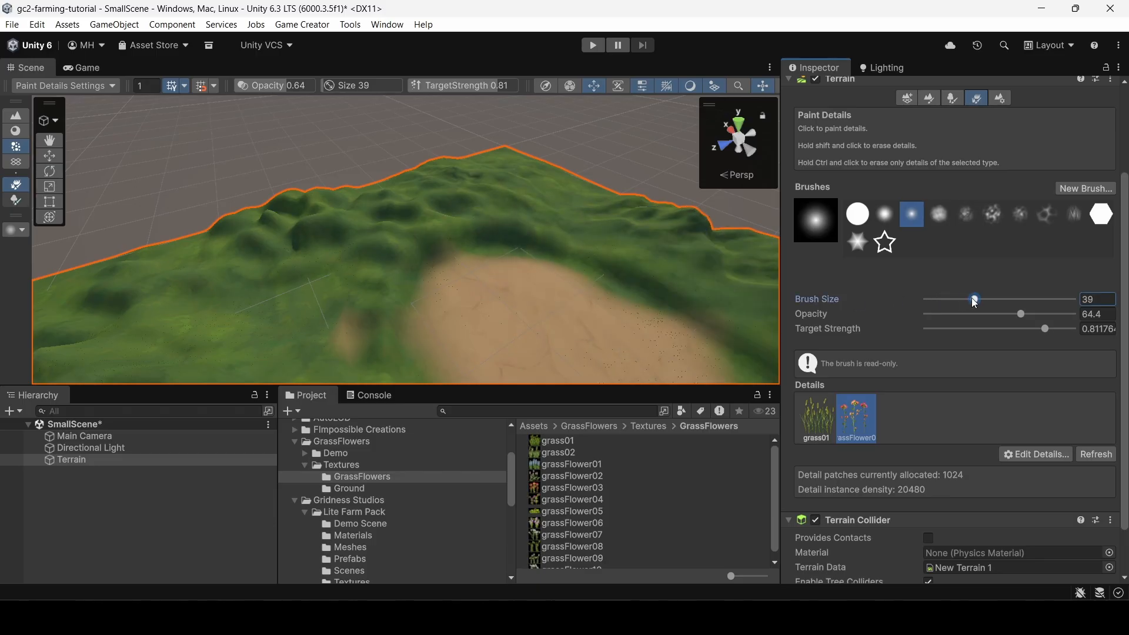
{"action": "left_click_drag", "start_coordinate": [975, 300], "coordinate": [952, 304]}
{"action": "left_click_drag", "start_coordinate": [1021, 314], "coordinate": [978, 315]}
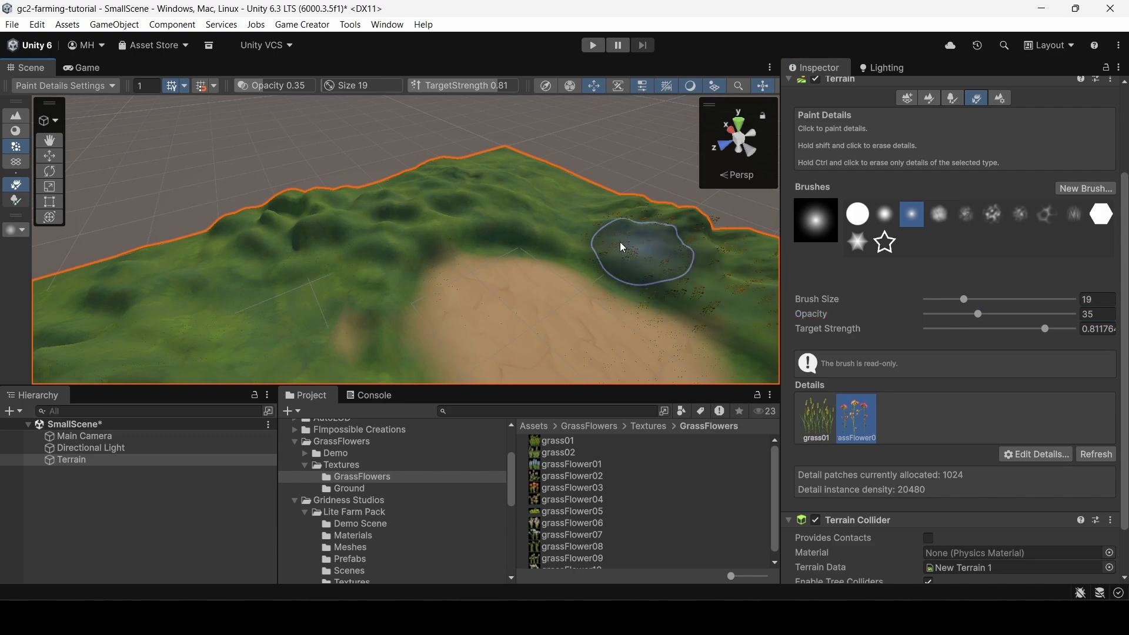
{"action": "mouse_move", "coordinate": [336, 316]}
{"action": "left_mouse_down"}
{"action": "mouse_move", "coordinate": [391, 207]}
{"action": "mouse_move", "coordinate": [750, 254]}
{"action": "mouse_move", "coordinate": [330, 232]}
{"action": "mouse_move", "coordinate": [253, 346]}
{"action": "left_mouse_up"}
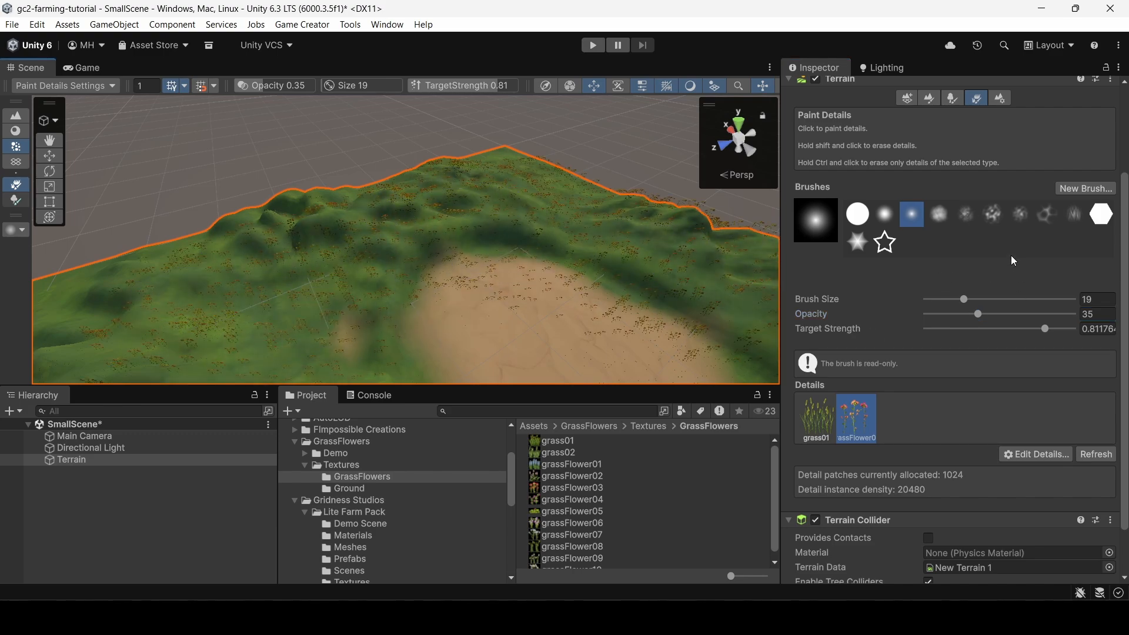
Add grassFlower06 as another grass texture detail and paint it over the hills around the dirt area.
{"action": "left_click", "coordinate": [1021, 454]}
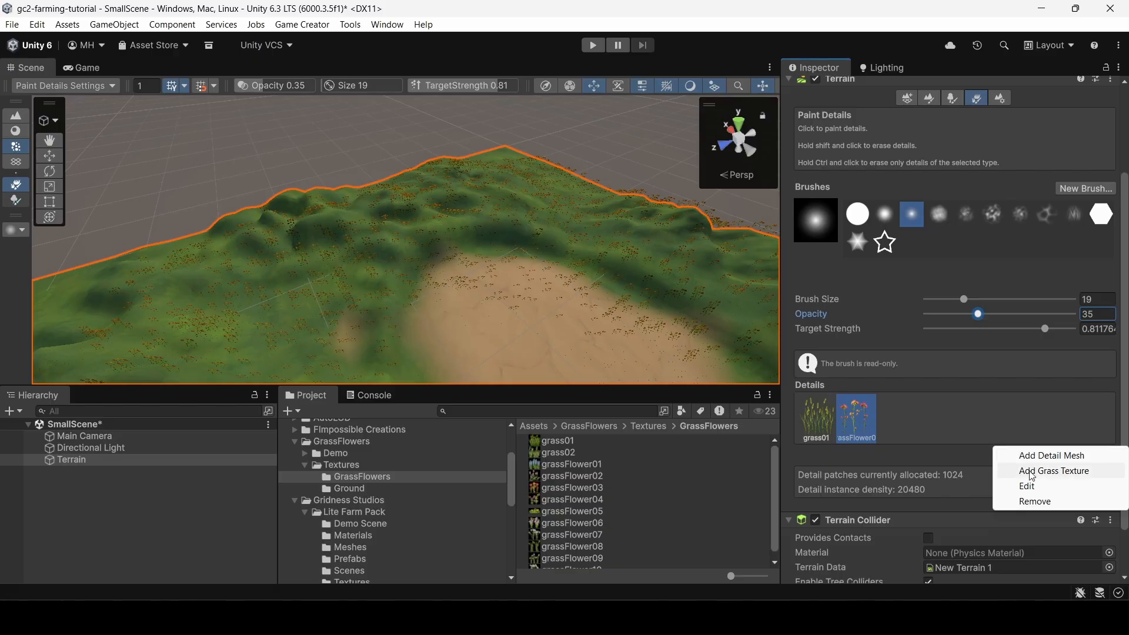
{"action": "left_click", "coordinate": [1032, 470]}
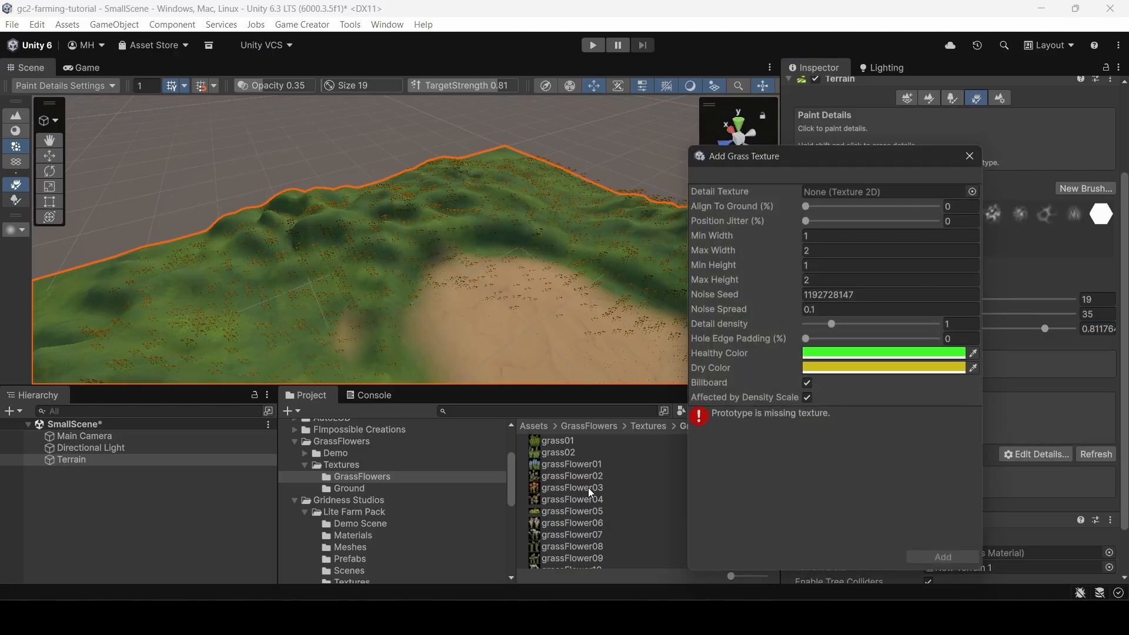
{"action": "scroll", "coordinate": [588, 492], "scroll_direction": "down", "scroll_amount": 1}
{"action": "left_click_drag", "start_coordinate": [566, 513], "coordinate": [859, 192]}
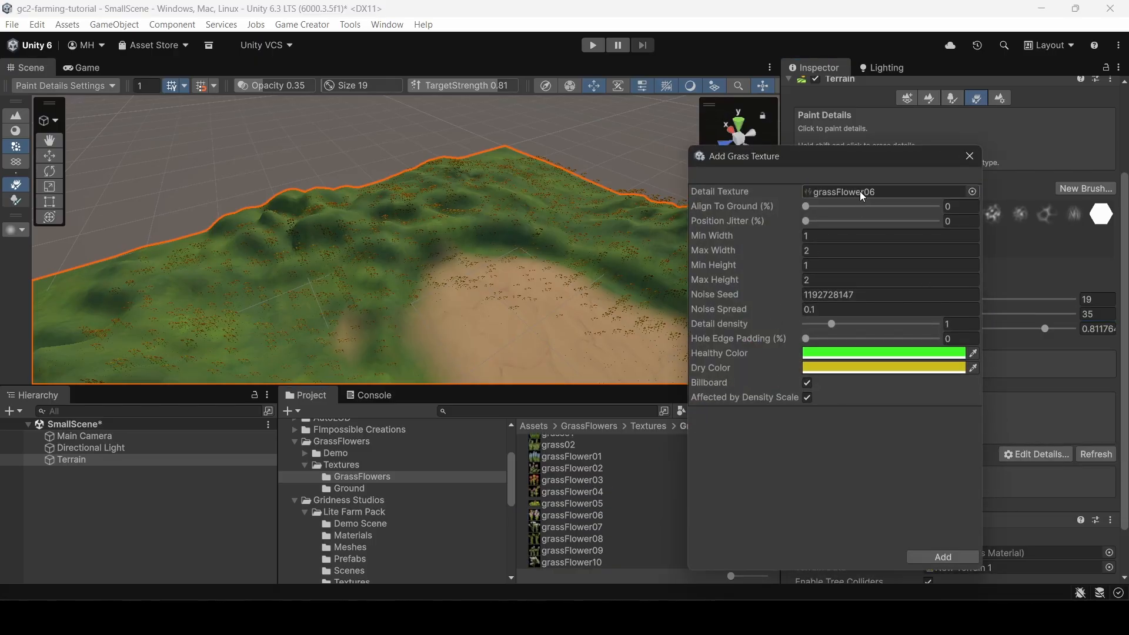
{"action": "left_click", "coordinate": [942, 556]}
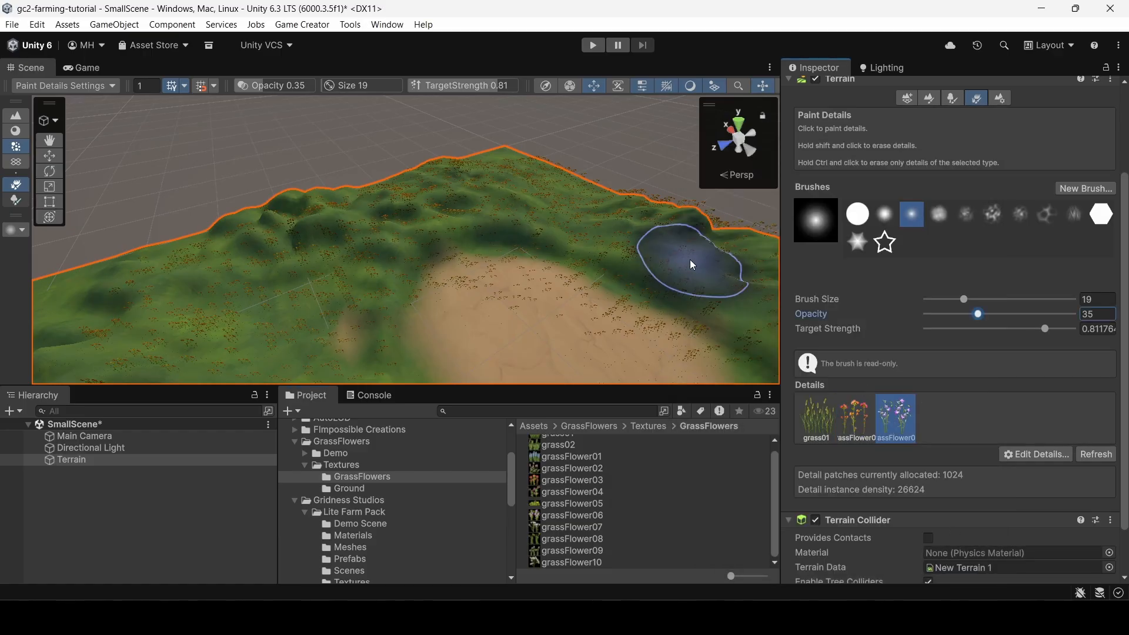
{"action": "mouse_move", "coordinate": [688, 261]}
{"action": "left_mouse_down"}
{"action": "mouse_move", "coordinate": [516, 236]}
{"action": "mouse_move", "coordinate": [304, 322]}
{"action": "mouse_move", "coordinate": [333, 352]}
{"action": "mouse_move", "coordinate": [591, 223]}
{"action": "left_mouse_up"}
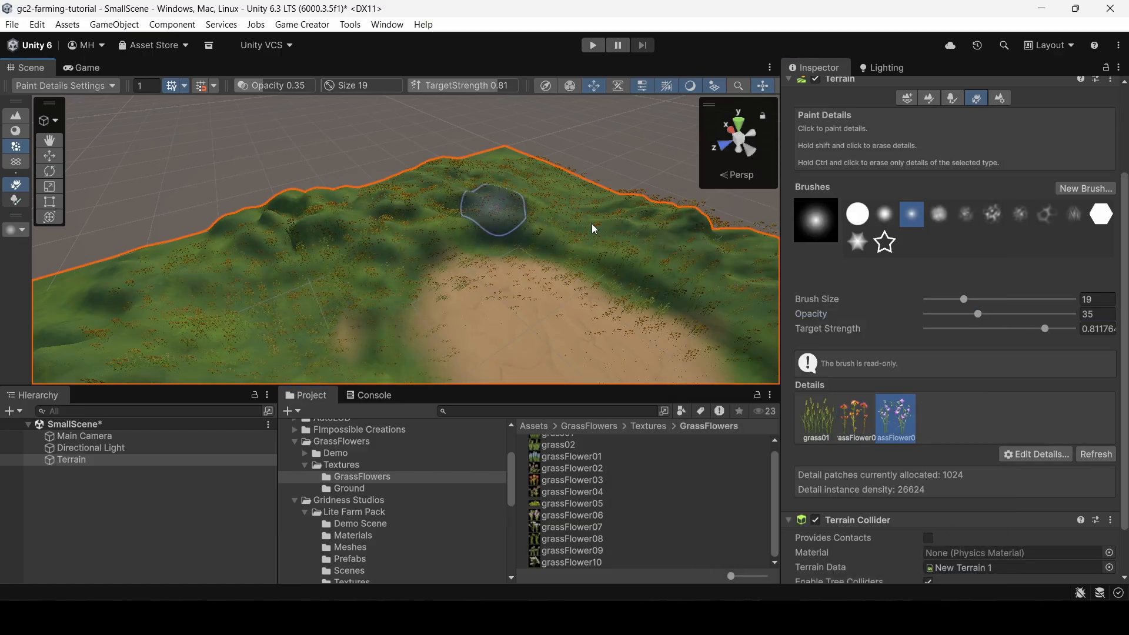
Erase the painted grass and flower details from the dirt area and along its edges.
{"action": "mouse_move", "coordinate": [332, 301]}
{"action": "right_mouse_down"}
{"action": "mouse_move", "coordinate": [557, 368]}
{"action": "mouse_move", "coordinate": [562, 307]}
{"action": "mouse_move", "coordinate": [408, 298]}
{"action": "mouse_move", "coordinate": [398, 329]}
{"action": "right_mouse_up"}
{"action": "key", "text": "w"}
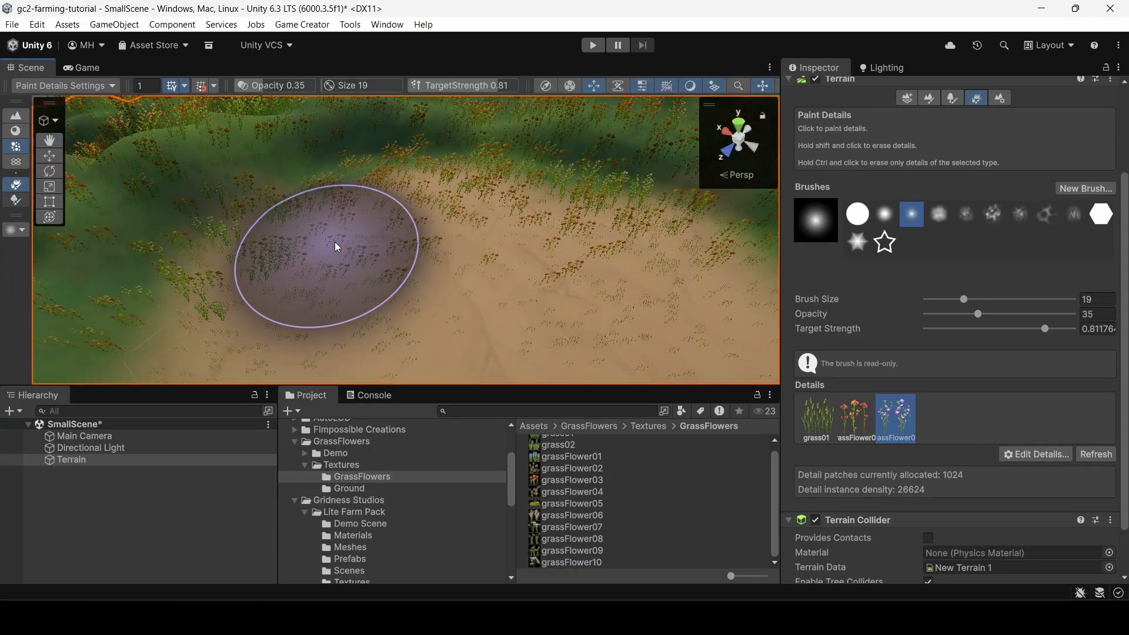
{"action": "mouse_move", "coordinate": [634, 262]}
{"action": "left_mouse_down", "text": "shift"}
{"action": "mouse_move", "coordinate": [482, 230]}
{"action": "mouse_move", "coordinate": [562, 238]}
{"action": "mouse_move", "coordinate": [363, 241]}
{"action": "mouse_move", "coordinate": [325, 261]}
{"action": "left_mouse_up", "text": "shift"}
{"action": "mouse_move", "coordinate": [472, 244]}
{"action": "right_mouse_down"}
{"action": "mouse_move", "coordinate": [484, 244]}
{"action": "mouse_move", "coordinate": [57, 257]}
{"action": "mouse_move", "coordinate": [414, 334]}
{"action": "right_mouse_up"}
{"action": "mouse_move", "coordinate": [414, 334]}
{"action": "left_mouse_down", "text": "shift"}
{"action": "mouse_move", "coordinate": [485, 347]}
{"action": "mouse_move", "coordinate": [475, 323]}
{"action": "mouse_move", "coordinate": [562, 314]}
{"action": "left_mouse_up", "text": "shift"}
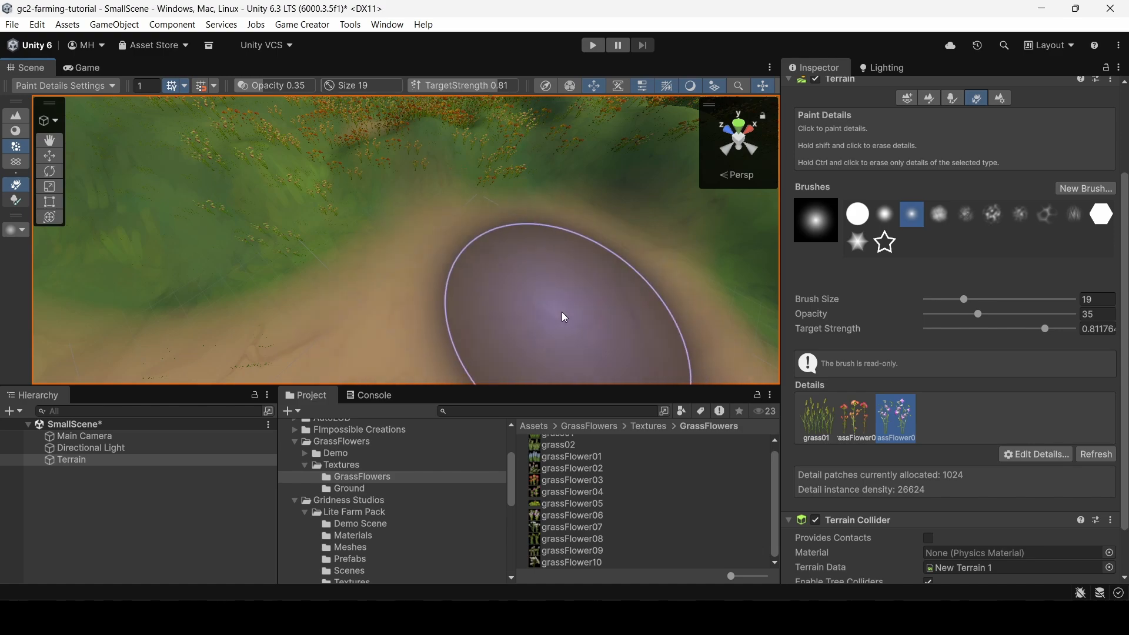
{"action": "mouse_move", "coordinate": [562, 311]}
{"action": "right_mouse_down"}
{"action": "mouse_move", "coordinate": [177, 294]}
{"action": "mouse_move", "coordinate": [220, 265]}
{"action": "right_mouse_up"}
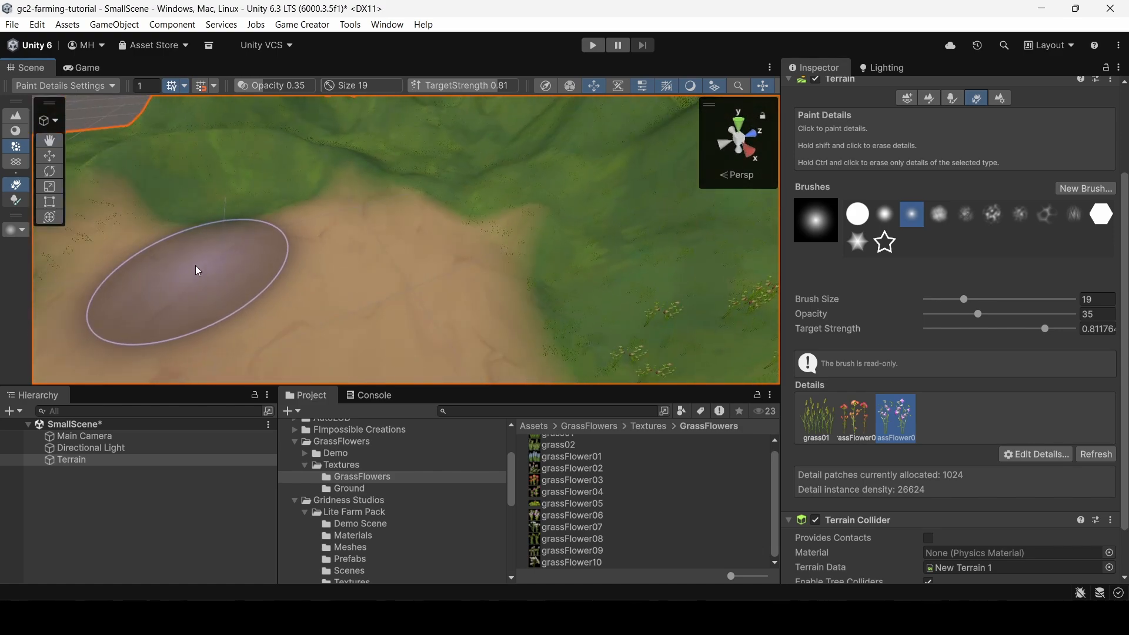
{"action": "mouse_move", "coordinate": [195, 265]}
{"action": "right_mouse_down"}
{"action": "mouse_move", "coordinate": [402, 292]}
{"action": "mouse_move", "coordinate": [220, 278]}
{"action": "mouse_move", "coordinate": [301, 210]}
{"action": "right_mouse_up"}
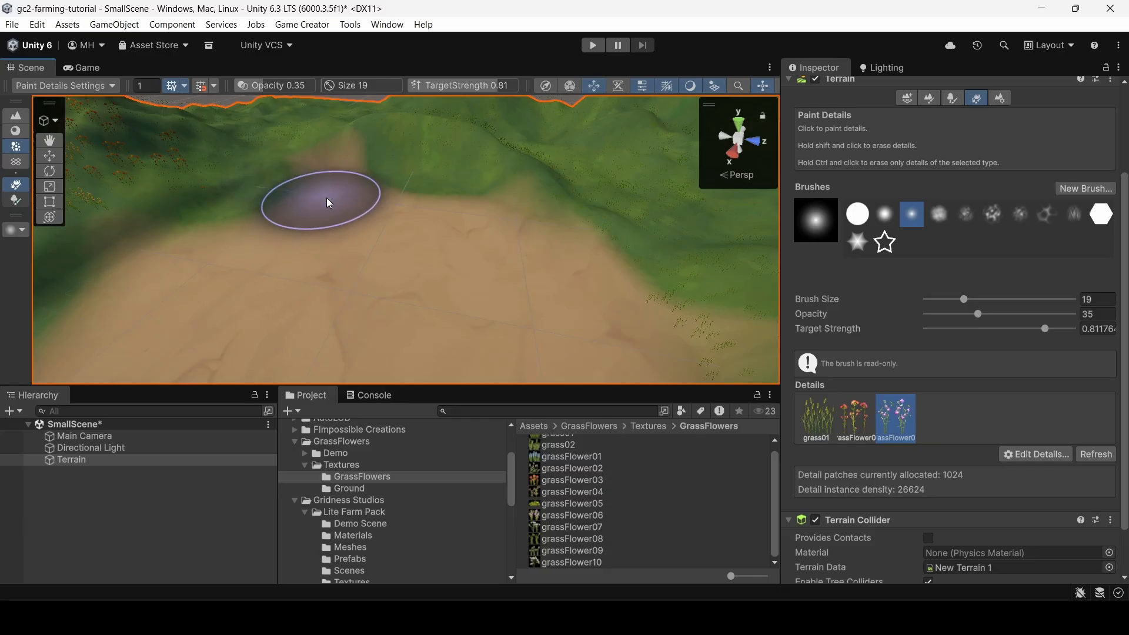
{"action": "right_click_drag", "start_coordinate": [484, 259], "coordinate": [575, 259]}
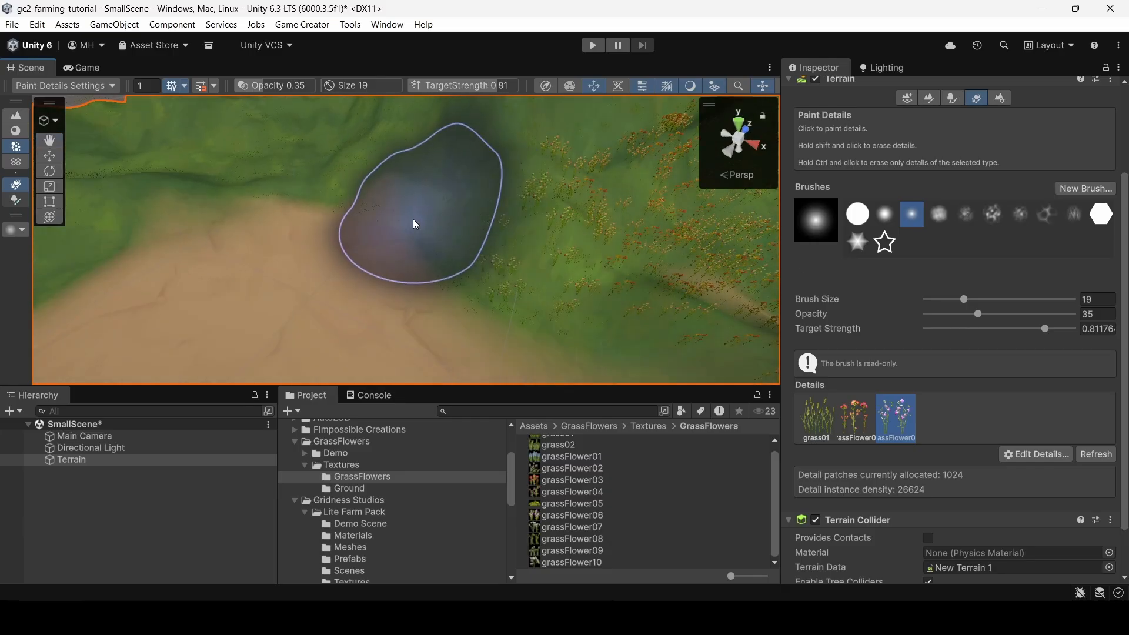
{"action": "mouse_move", "coordinate": [247, 254]}
{"action": "right_mouse_down"}
{"action": "mouse_move", "coordinate": [375, 237]}
{"action": "mouse_move", "coordinate": [630, 151]}
{"action": "mouse_move", "coordinate": [317, 213]}
{"action": "mouse_move", "coordinate": [320, 202]}
{"action": "right_mouse_up"}
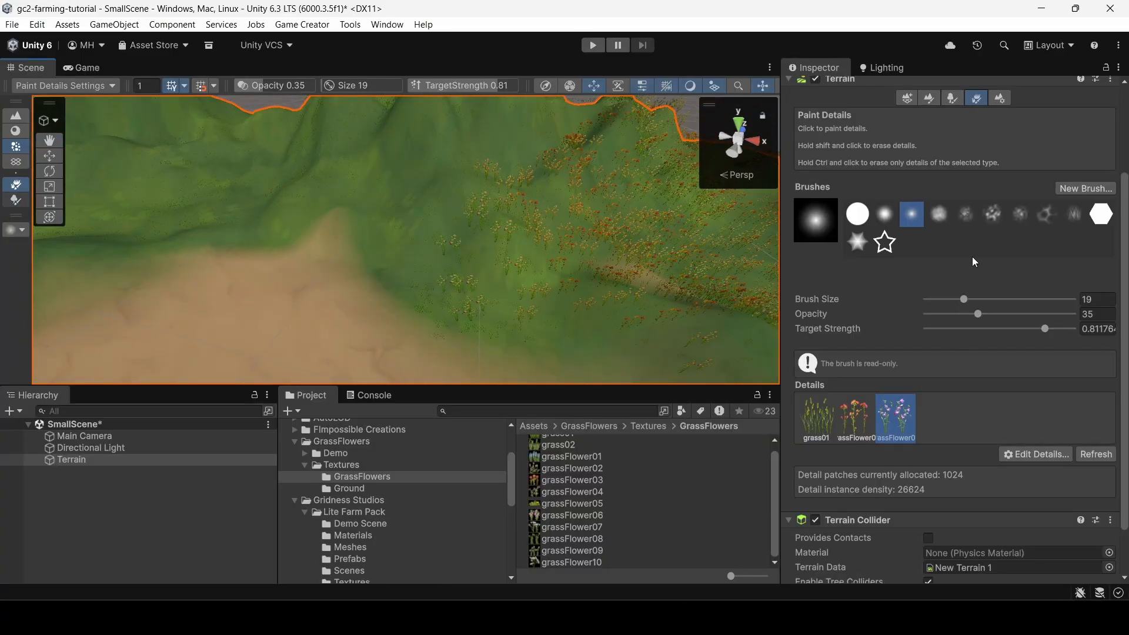
Start a new tree for terrain tree painting and assign the Tree prefab from the Lite Farm Pack's Prefabs folder.
{"action": "scroll", "coordinate": [1019, 434], "scroll_direction": "up", "scroll_amount": 4}
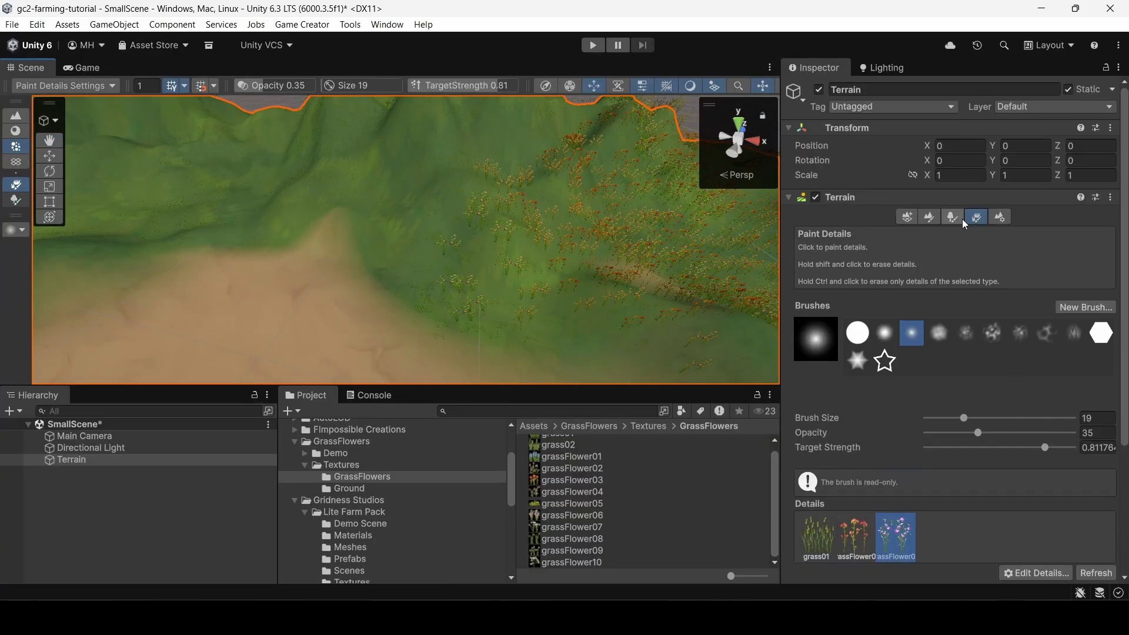
{"action": "left_click", "coordinate": [953, 217]}
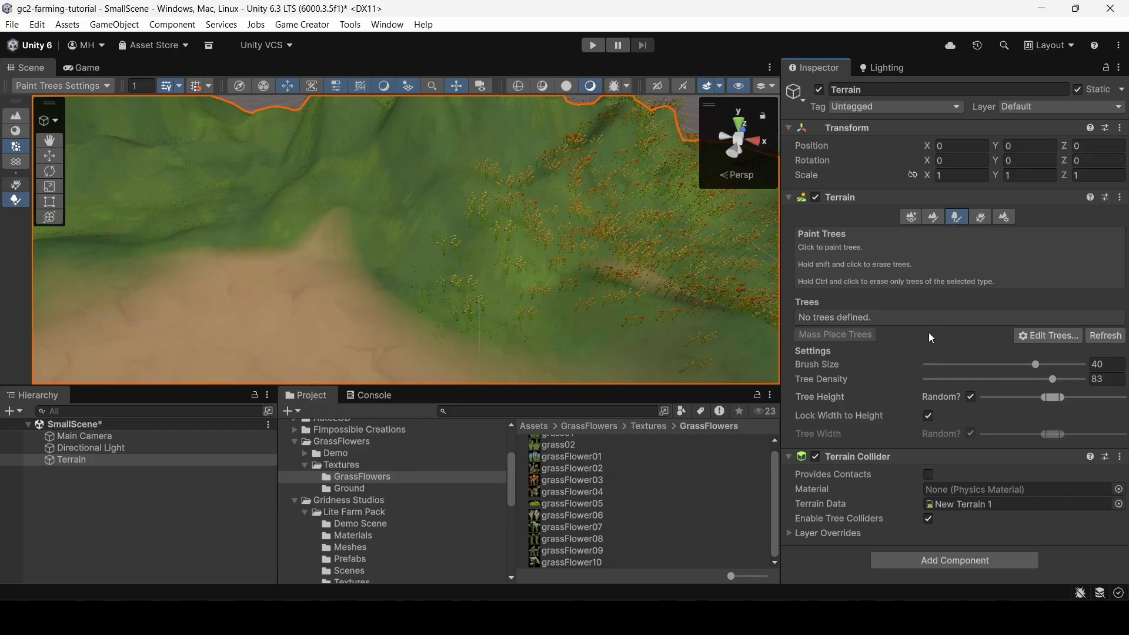
{"action": "left_click", "coordinate": [1055, 337]}
{"action": "left_click", "coordinate": [1050, 339]}
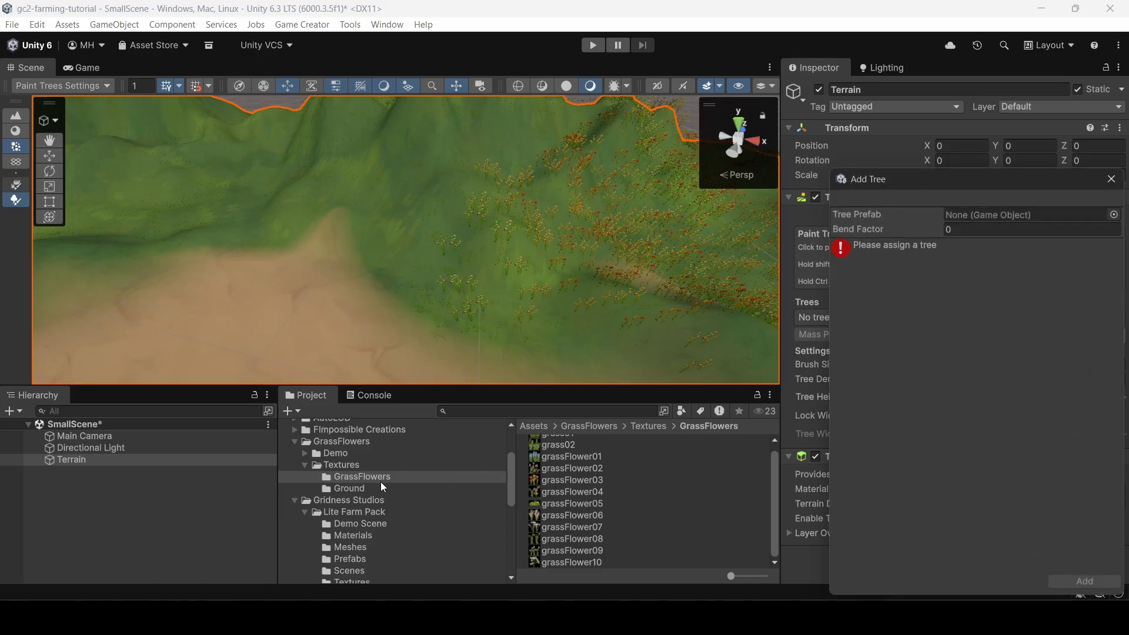
{"action": "scroll", "coordinate": [377, 483], "scroll_direction": "down", "scroll_amount": 2}
{"action": "left_click", "coordinate": [355, 514]}
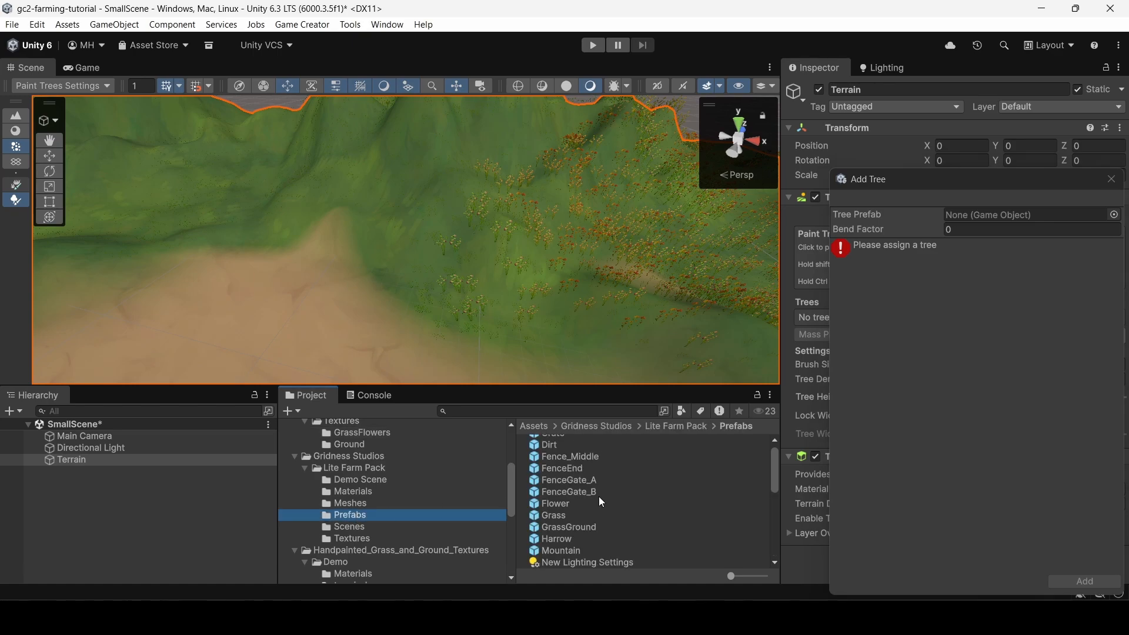
{"action": "scroll", "coordinate": [598, 496], "scroll_direction": "down", "scroll_amount": 10}
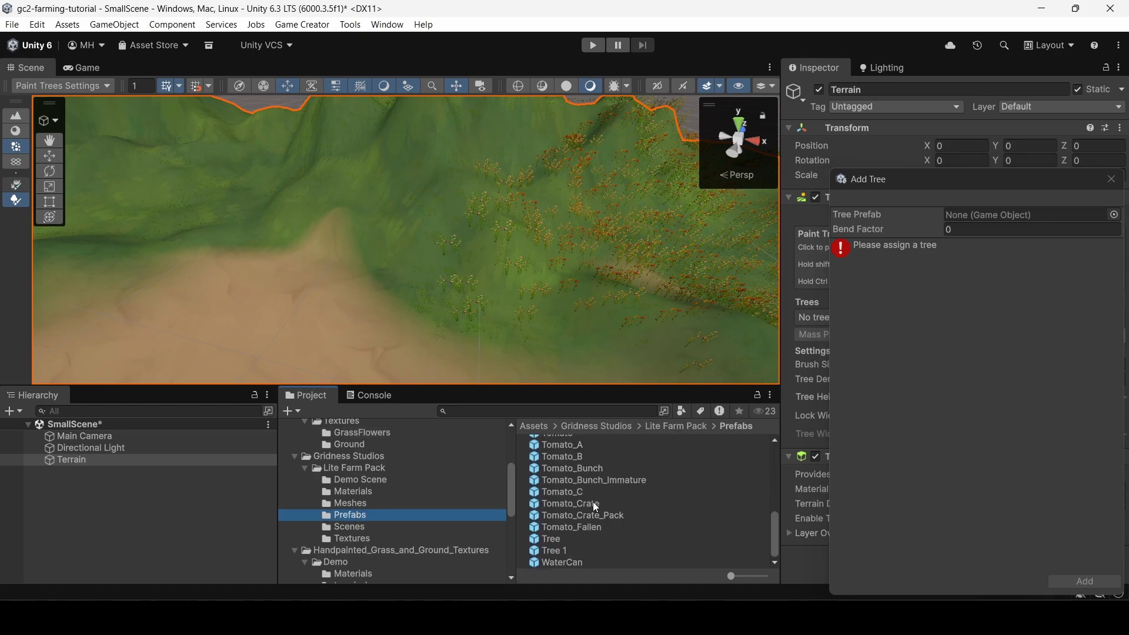
{"action": "left_click", "coordinate": [560, 538]}
{"action": "left_click_drag", "start_coordinate": [563, 536], "coordinate": [990, 216]}
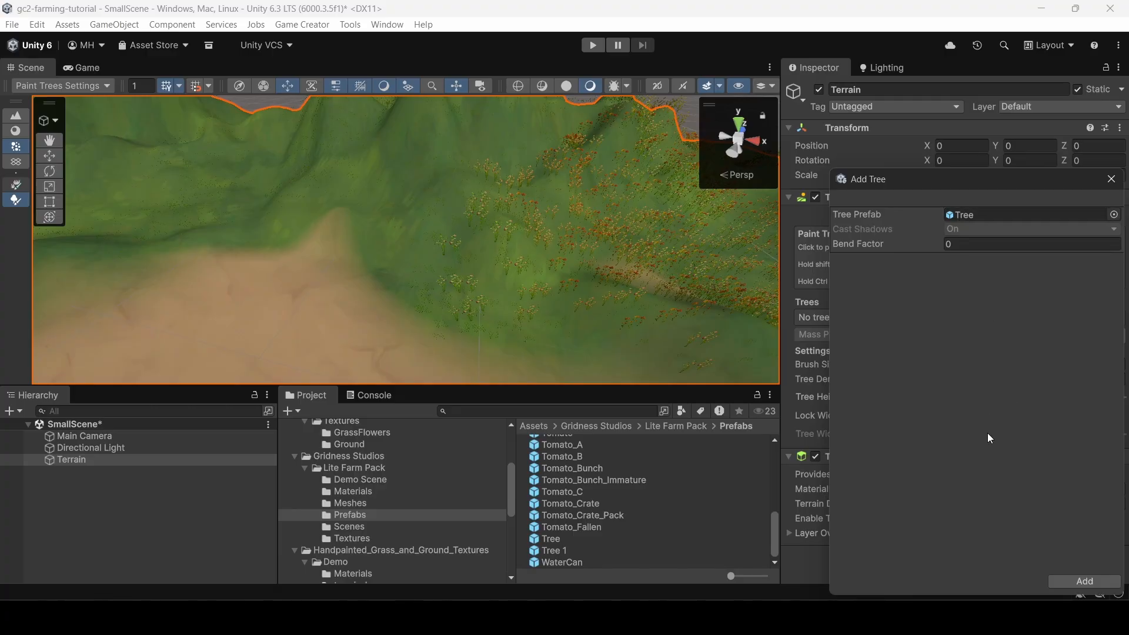
Finish adding the Tree prefab as a terrain tree and mass place 250 trees across the terrain.
{"action": "left_click", "coordinate": [1068, 581]}
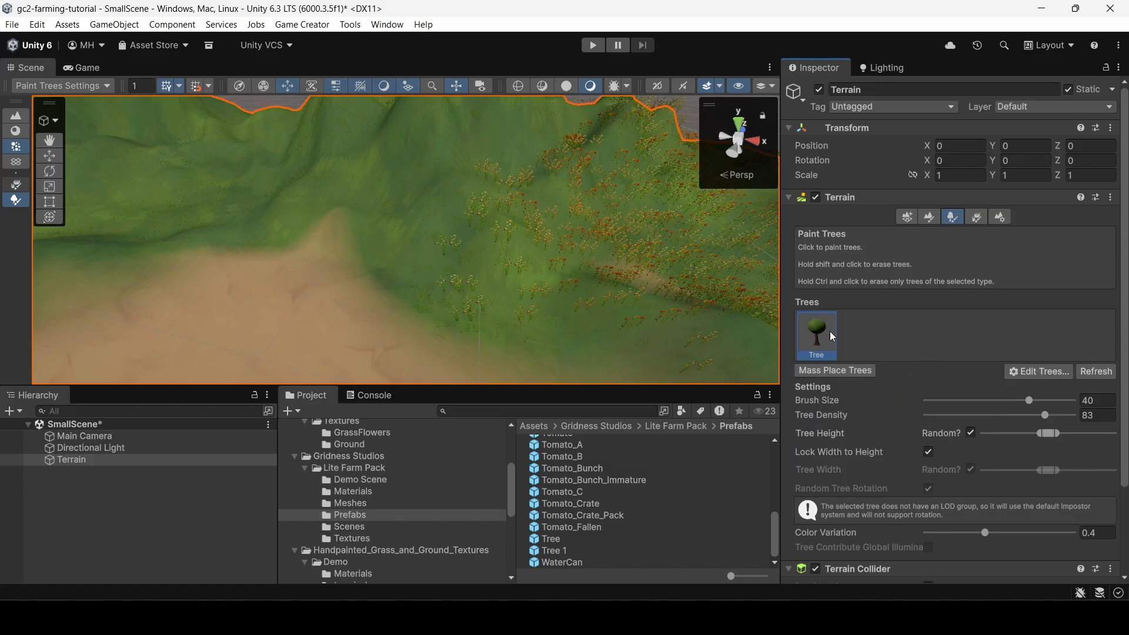
{"action": "scroll", "coordinate": [885, 400], "scroll_direction": "down", "scroll_amount": 3}
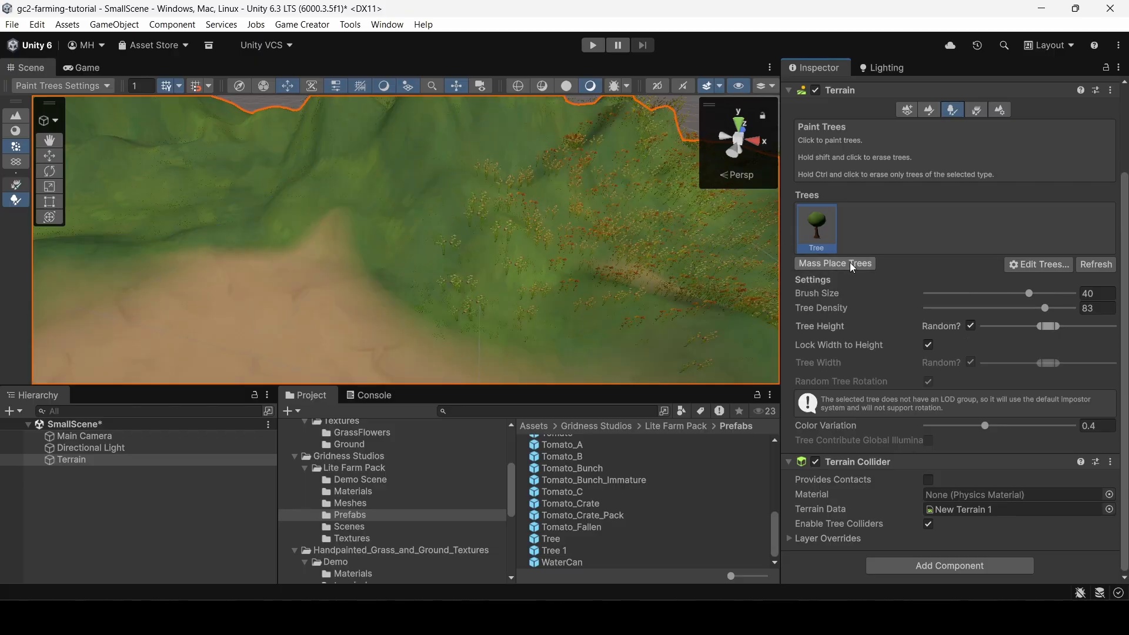
{"action": "left_click", "coordinate": [849, 262]}
{"action": "left_click", "coordinate": [990, 234]}
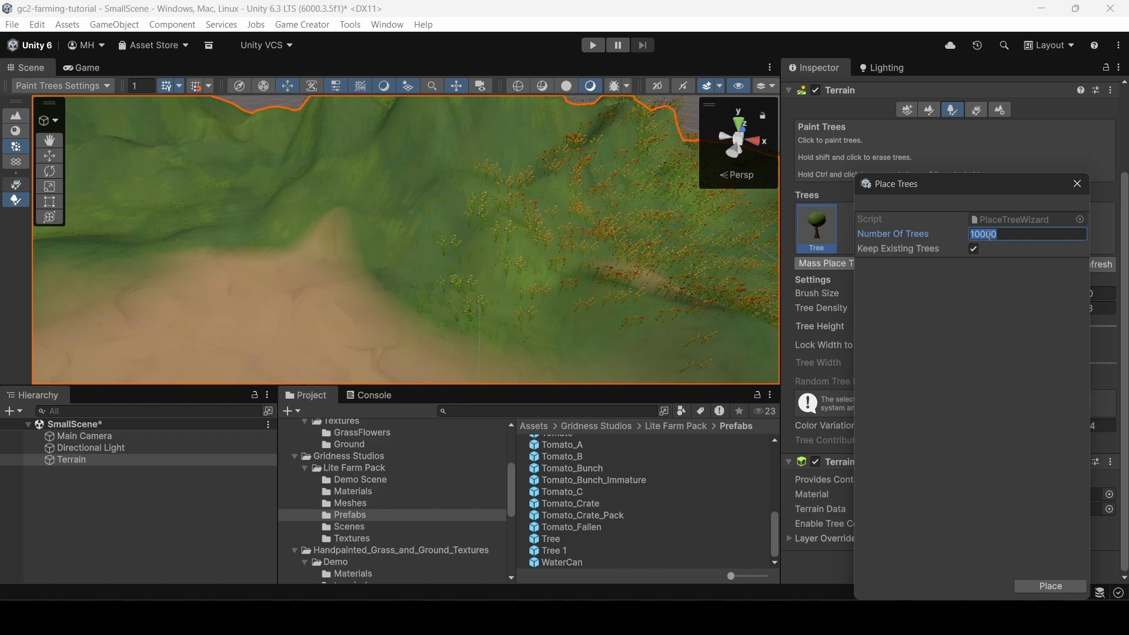
{"action": "type", "text": "250"}
{"action": "left_click", "coordinate": [1038, 586]}
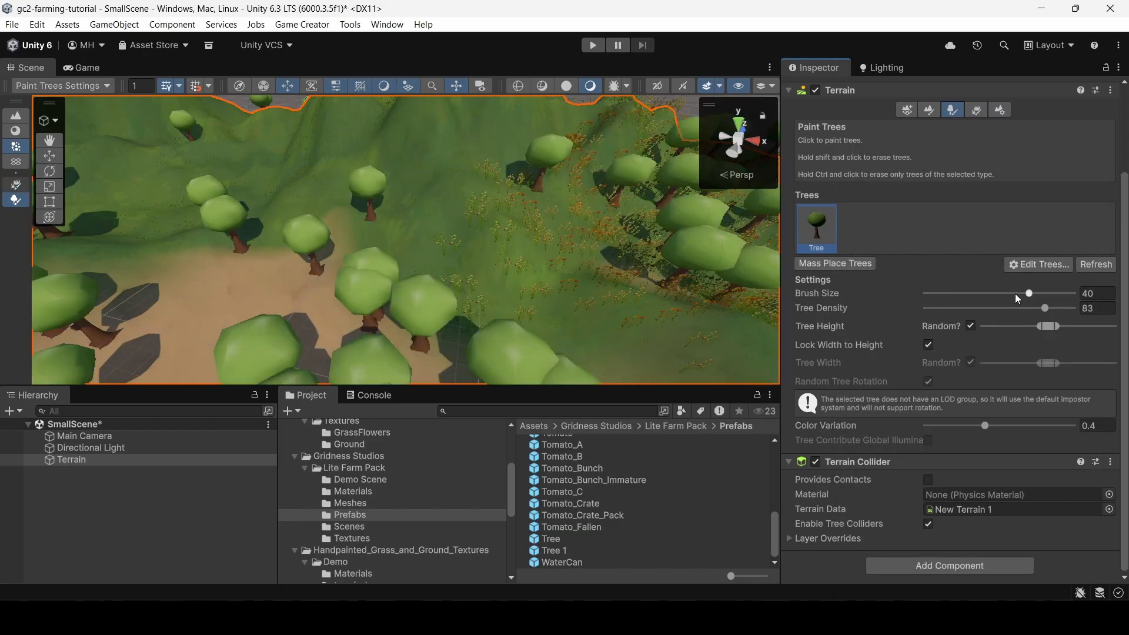
Mass place 500 trees on the terrain with Keep Existing Trees turned off.
{"action": "left_click_drag", "start_coordinate": [1028, 293], "coordinate": [942, 298]}
{"action": "mouse_move", "coordinate": [512, 267]}
{"action": "right_mouse_down"}
{"action": "mouse_move", "coordinate": [224, 253]}
{"action": "mouse_move", "coordinate": [1012, 217]}
{"action": "mouse_move", "coordinate": [531, 264]}
{"action": "right_mouse_up"}
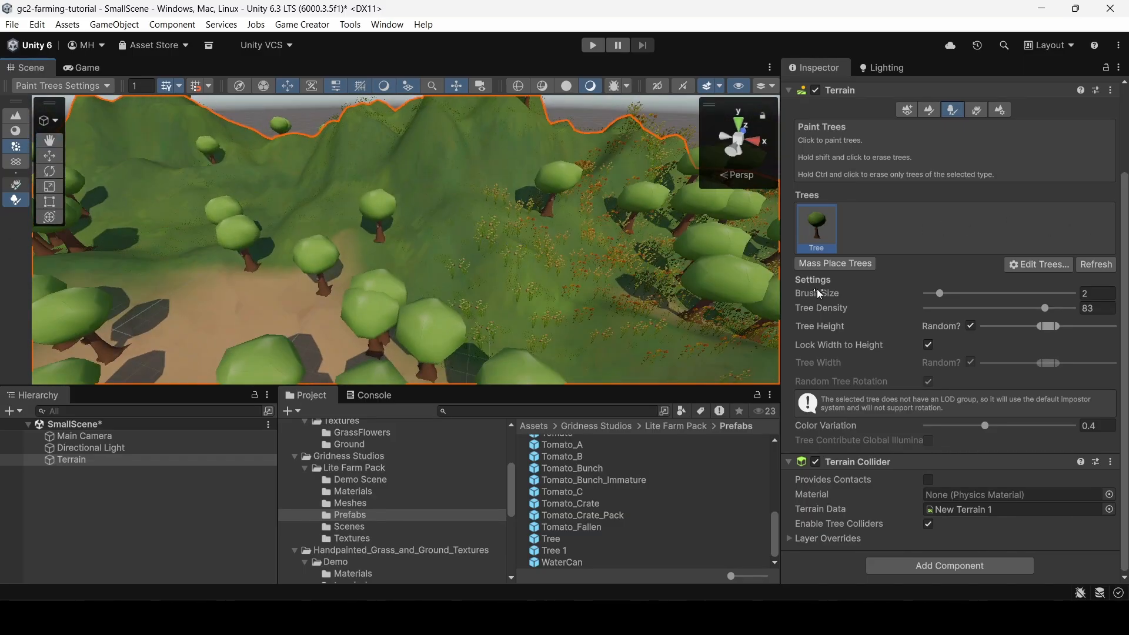
{"action": "left_click", "coordinate": [841, 264]}
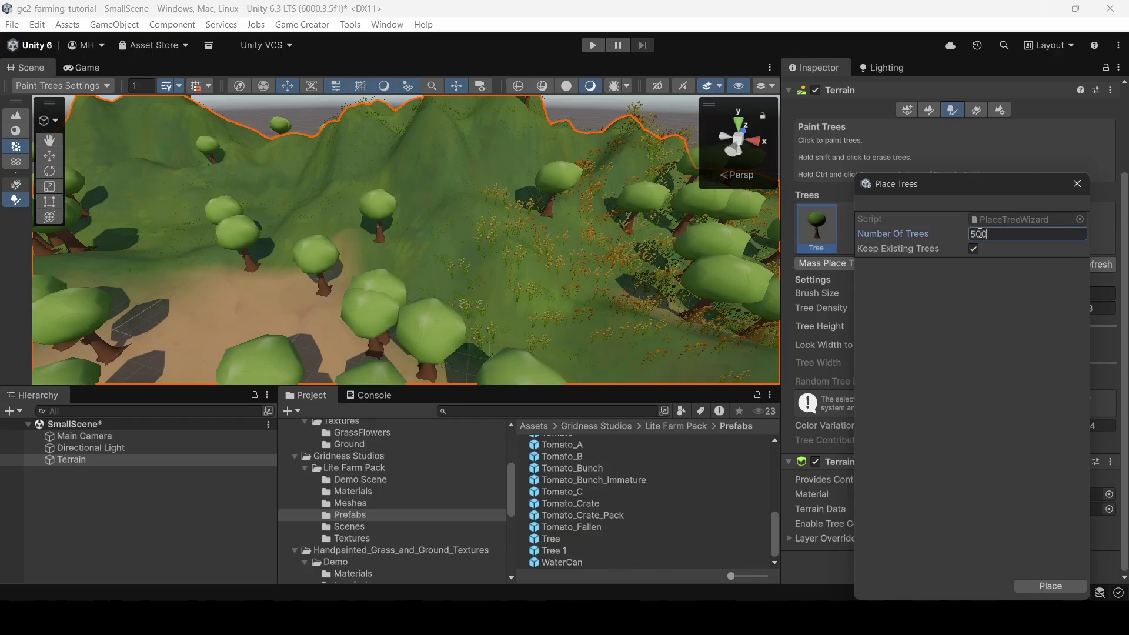
{"action": "key", "text": "Tab"}
{"action": "left_click", "coordinate": [1024, 586]}
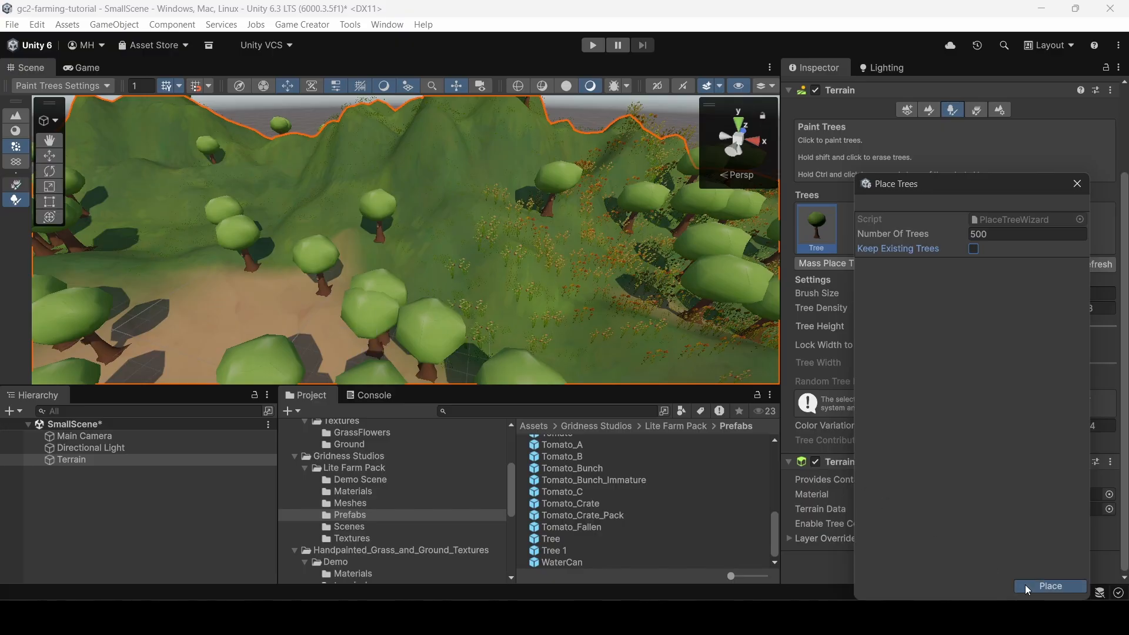
Erase the trees standing on the dirt area with a brush size of 4.3.
{"action": "right_click_drag", "start_coordinate": [615, 280], "coordinate": [156, 442]}
{"action": "left_click_drag", "start_coordinate": [939, 292], "coordinate": [957, 292]}
{"action": "mouse_move", "coordinate": [539, 294]}
{"action": "left_mouse_down", "text": "shift"}
{"action": "mouse_move", "coordinate": [565, 288]}
{"action": "mouse_move", "coordinate": [545, 211]}
{"action": "left_mouse_up", "text": "shift"}
{"action": "mouse_move", "coordinate": [440, 214]}
{"action": "left_mouse_down", "text": "shift"}
{"action": "mouse_move", "coordinate": [368, 189]}
{"action": "mouse_move", "coordinate": [370, 150]}
{"action": "mouse_move", "coordinate": [248, 288]}
{"action": "mouse_move", "coordinate": [477, 341]}
{"action": "mouse_move", "coordinate": [409, 360]}
{"action": "mouse_move", "coordinate": [187, 218]}
{"action": "mouse_move", "coordinate": [361, 117]}
{"action": "mouse_move", "coordinate": [589, 195]}
{"action": "mouse_move", "coordinate": [509, 147]}
{"action": "left_mouse_up", "text": "shift"}
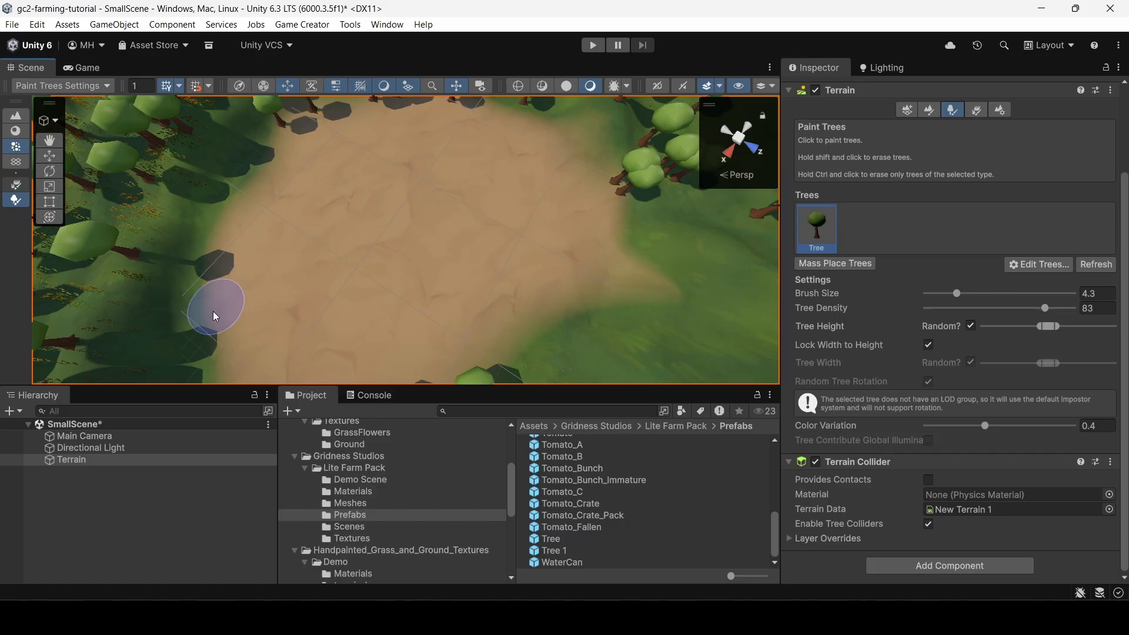
Set the Detail Distance in the terrain settings to 266.
{"action": "mouse_move", "coordinate": [348, 301]}
{"action": "right_mouse_down"}
{"action": "mouse_move", "coordinate": [362, 259]}
{"action": "mouse_move", "coordinate": [348, 251]}
{"action": "mouse_move", "coordinate": [299, 129]}
{"action": "mouse_move", "coordinate": [594, 88]}
{"action": "mouse_move", "coordinate": [1020, 70]}
{"action": "mouse_move", "coordinate": [659, 74]}
{"action": "mouse_move", "coordinate": [437, 36]}
{"action": "mouse_move", "coordinate": [277, 26]}
{"action": "mouse_move", "coordinate": [259, 33]}
{"action": "mouse_move", "coordinate": [325, 50]}
{"action": "mouse_move", "coordinate": [96, 66]}
{"action": "mouse_move", "coordinate": [986, 69]}
{"action": "mouse_move", "coordinate": [996, 84]}
{"action": "mouse_move", "coordinate": [1062, 65]}
{"action": "right_mouse_up"}
{"action": "key", "text": "w"}
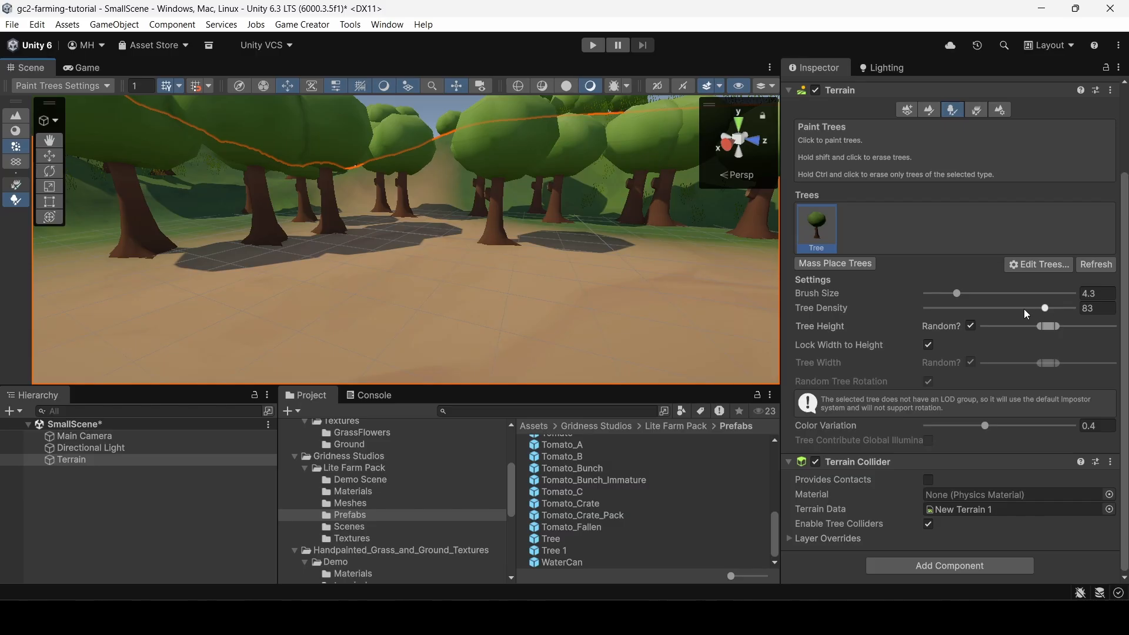
{"action": "scroll", "coordinate": [930, 408], "scroll_direction": "up", "scroll_amount": 3}
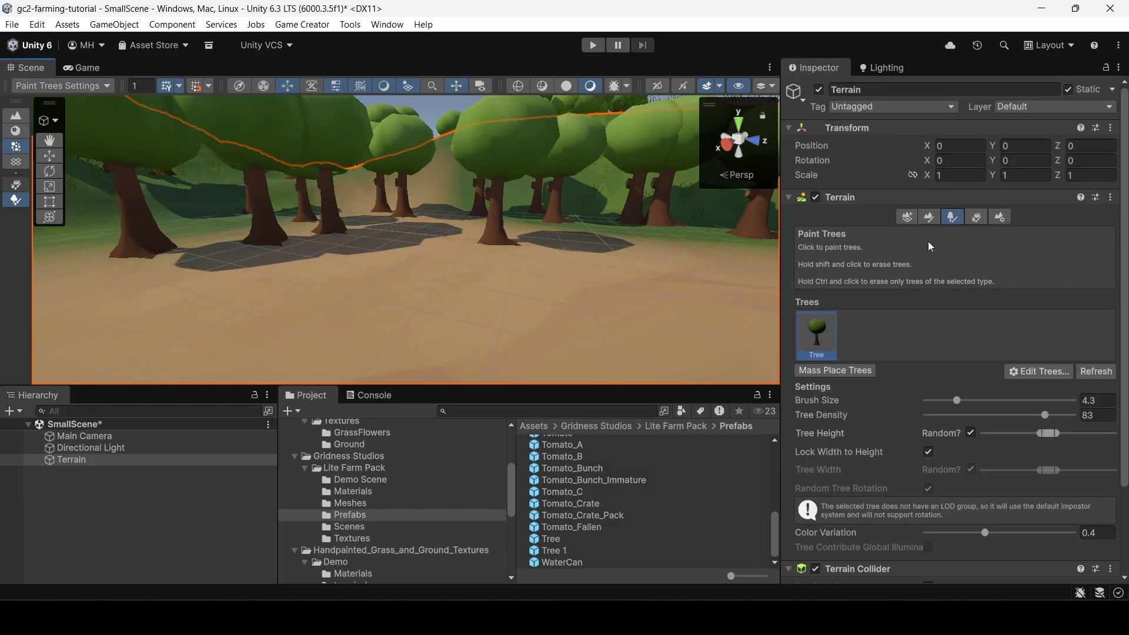
{"action": "left_click", "coordinate": [999, 217]}
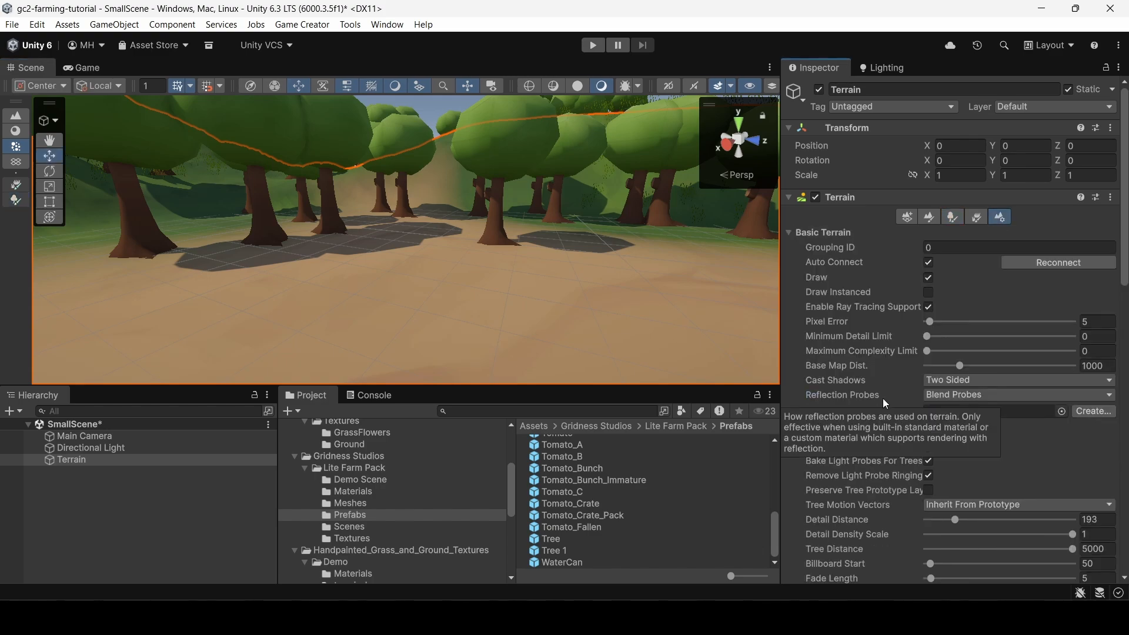
{"action": "scroll", "coordinate": [890, 446], "scroll_direction": "down", "scroll_amount": 5}
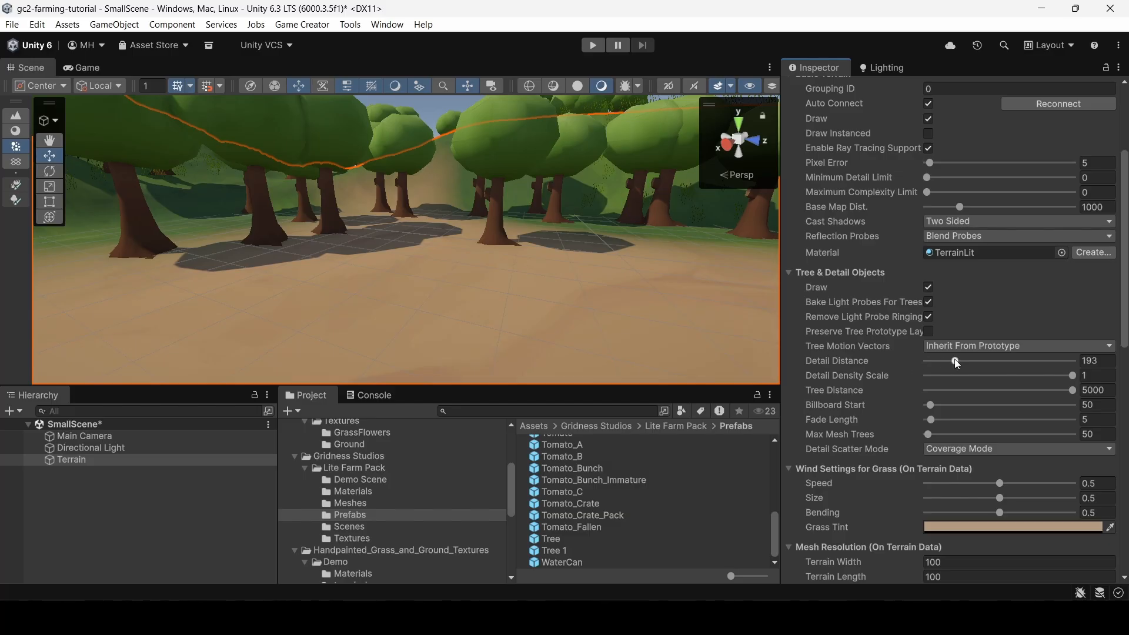
{"action": "left_click_drag", "start_coordinate": [954, 360], "coordinate": [943, 360]}
{"action": "right_click_drag", "start_coordinate": [614, 288], "coordinate": [458, 305]}
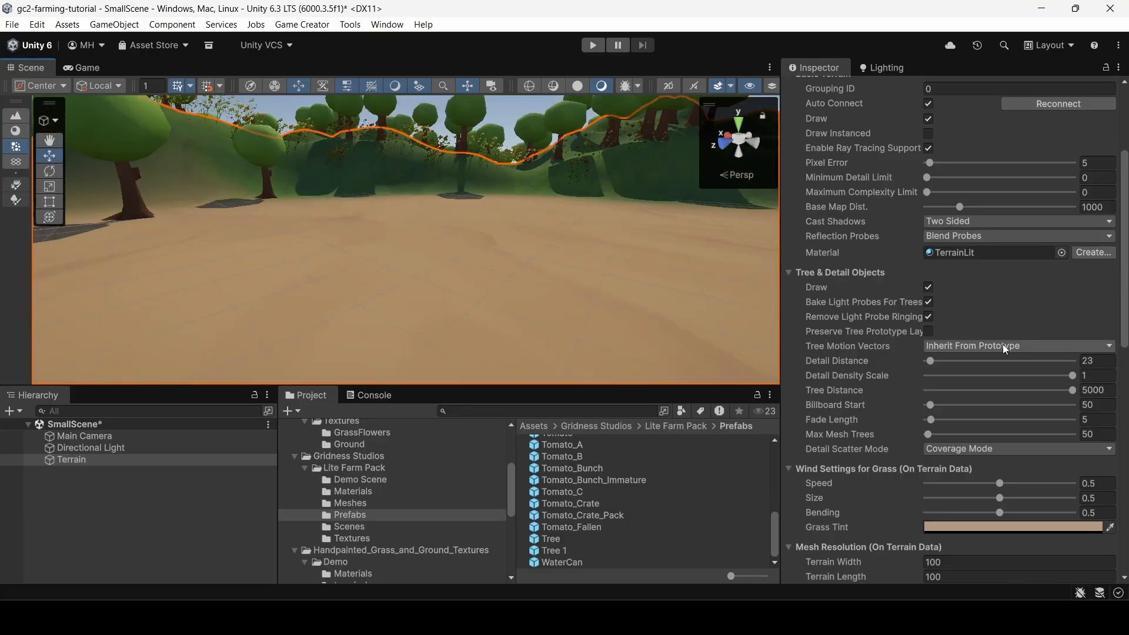
{"action": "left_click_drag", "start_coordinate": [932, 365], "coordinate": [947, 365]}
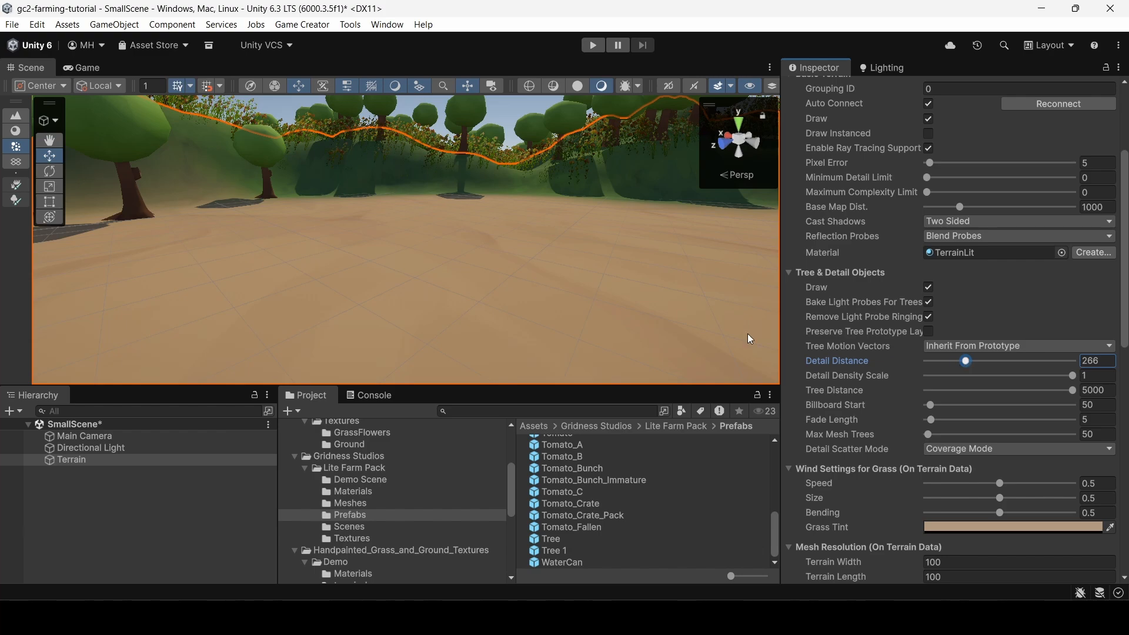
Try a shorter Tree Distance in the terrain settings.
{"action": "right_click_drag", "start_coordinate": [747, 334], "coordinate": [968, 235]}
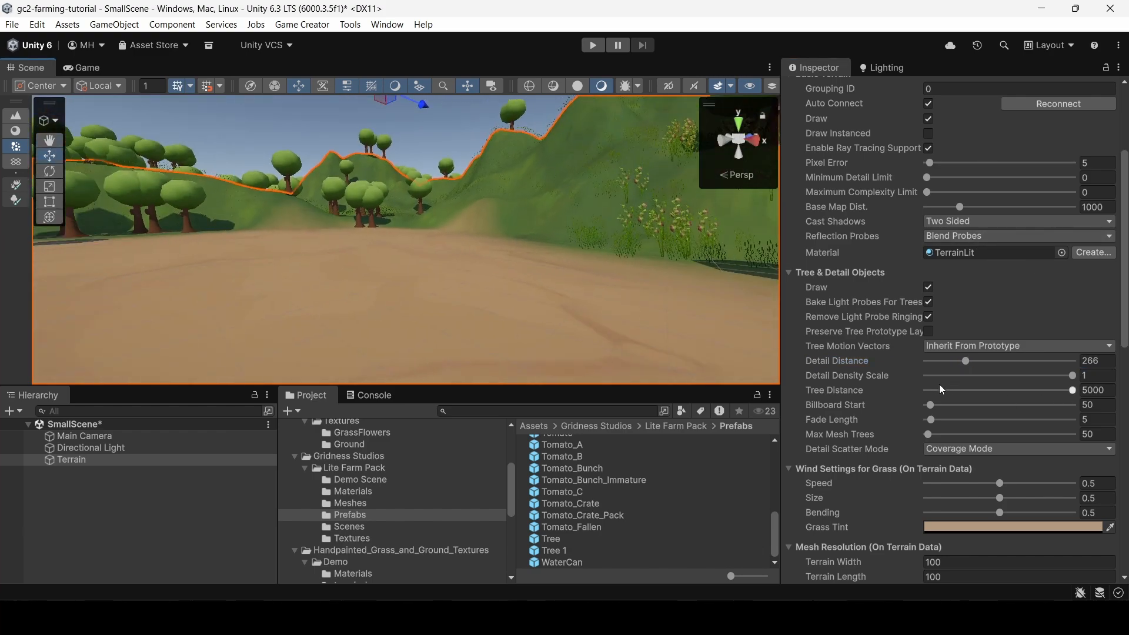
{"action": "mouse_move", "coordinate": [1071, 390]}
{"action": "left_mouse_down"}
{"action": "mouse_move", "coordinate": [926, 396]}
{"action": "mouse_move", "coordinate": [1061, 395]}
{"action": "left_mouse_up"}
{"action": "right_click", "coordinate": [489, 265]}
{"action": "scroll", "coordinate": [873, 347], "scroll_direction": "down", "scroll_amount": 5}
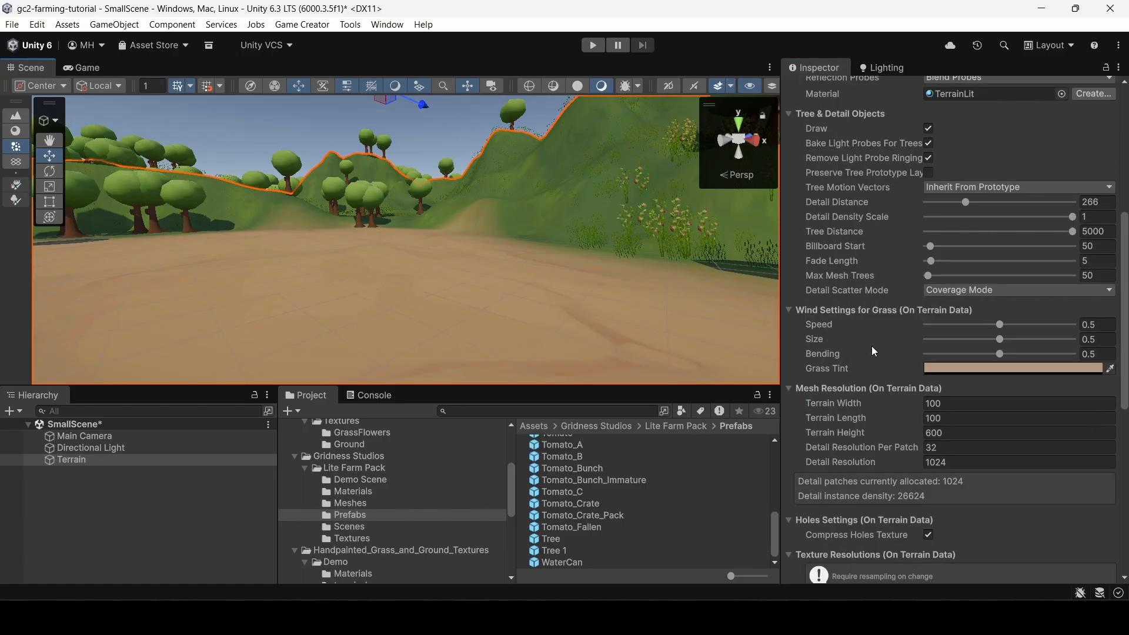
Align the Main Camera with the scene view facing the flowers on the hillside.
{"action": "right_click_drag", "start_coordinate": [776, 211], "coordinate": [797, 232]}
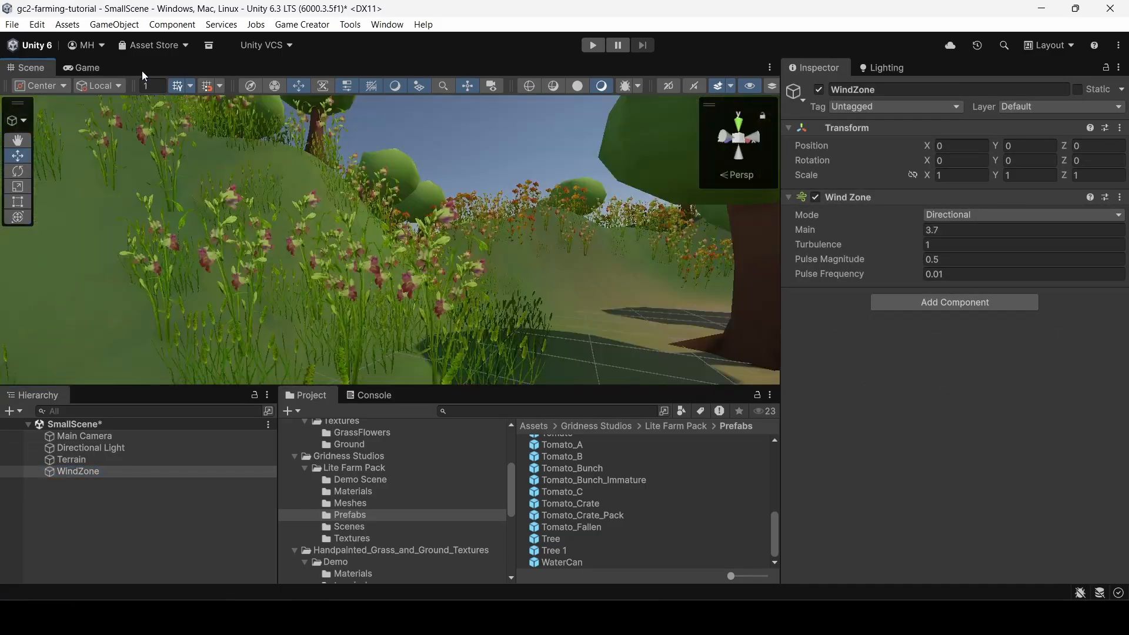
{"action": "right_click", "coordinate": [87, 435]}
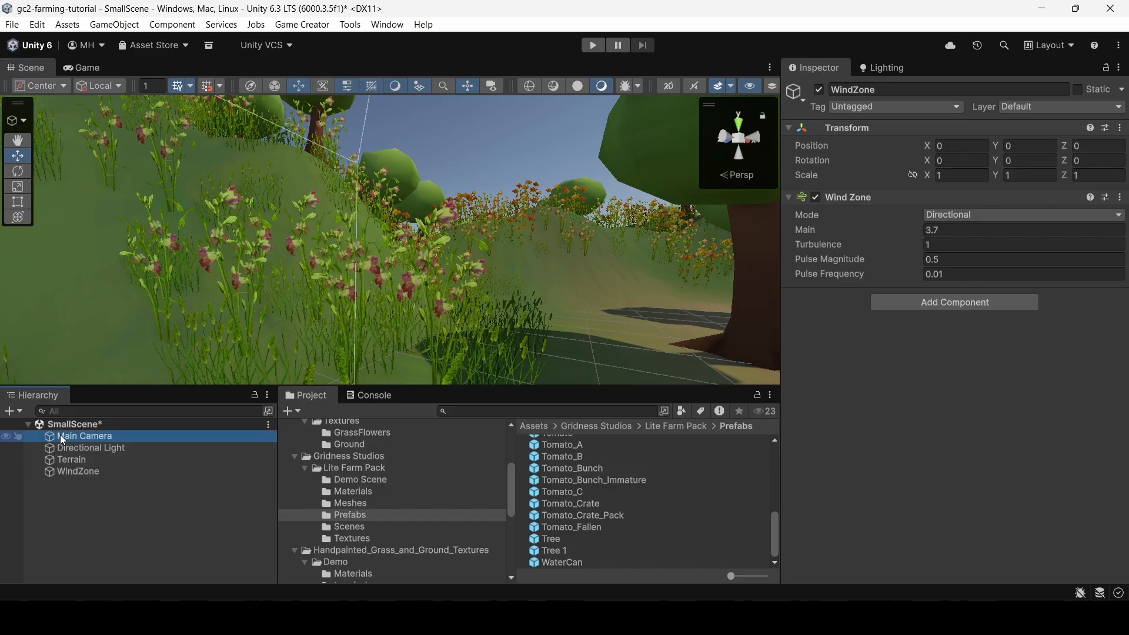
{"action": "left_click", "coordinate": [117, 523]}
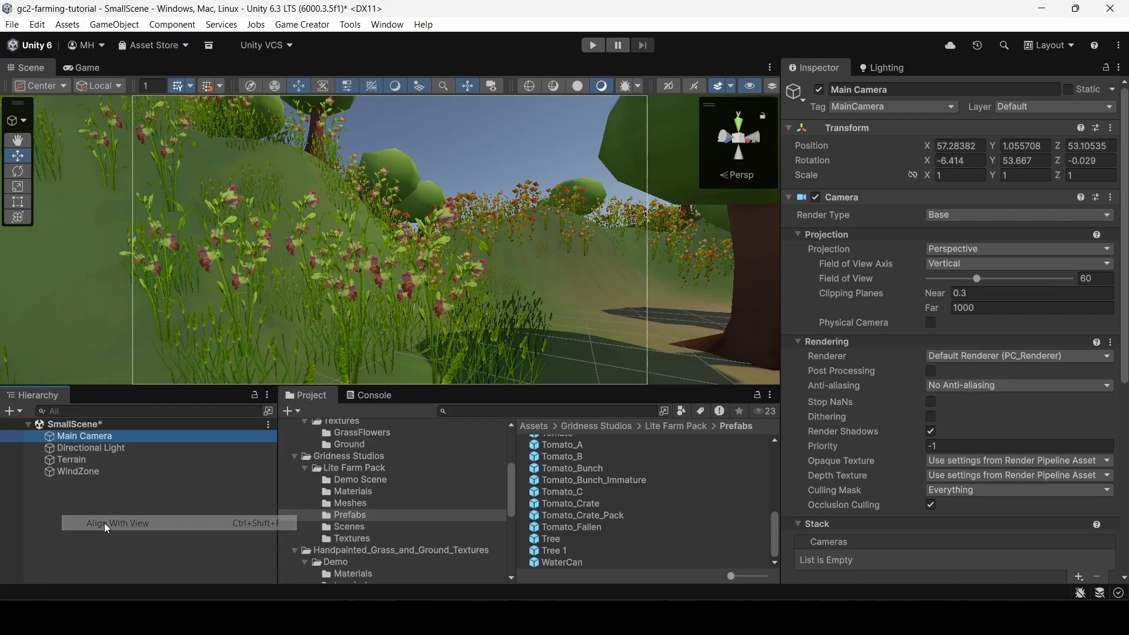
Play the scene to check how the grass and flowers move in the wind, and stop it.
{"action": "left_click", "coordinate": [83, 68]}
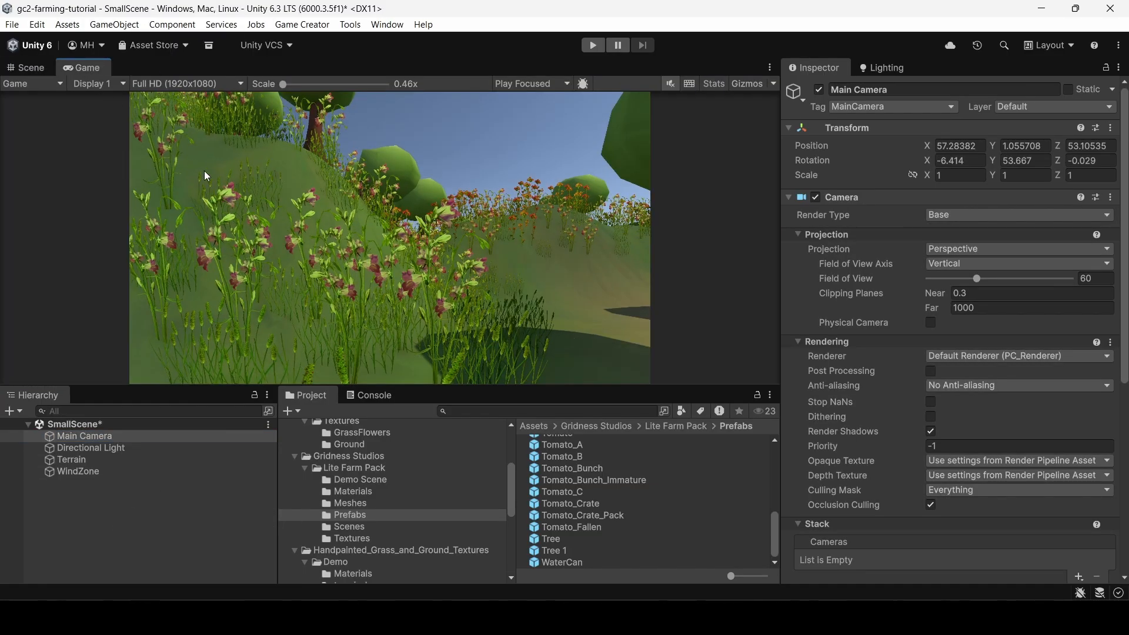
{"action": "left_click", "coordinate": [592, 45]}
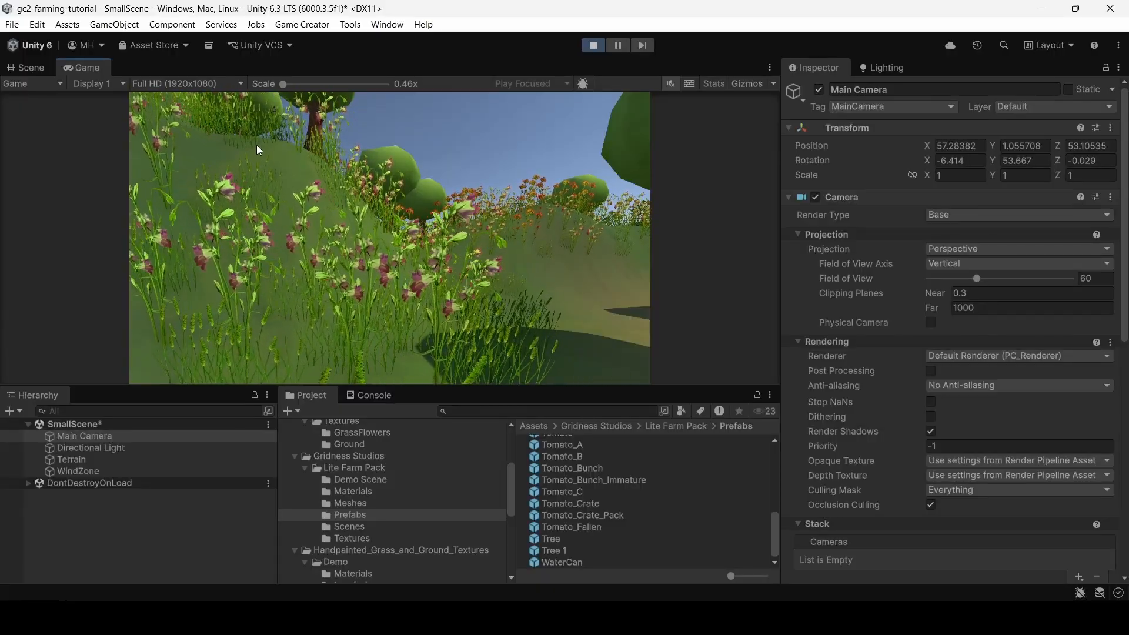
{"action": "left_click", "coordinate": [592, 46]}
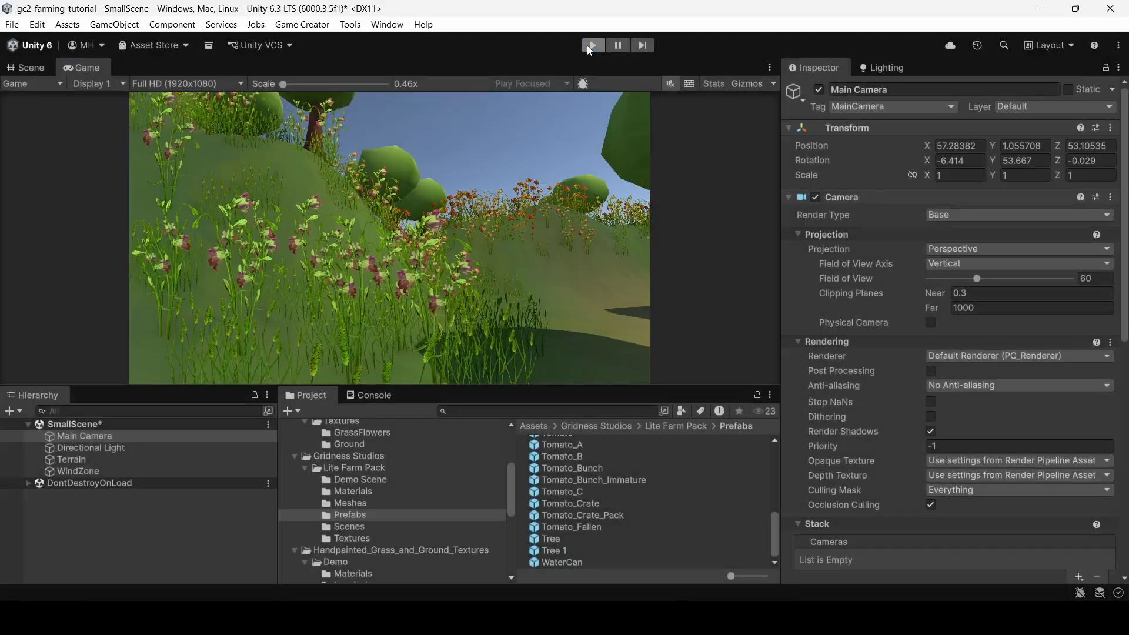
Erase individual trees at the edge of the dirt area with the tree brush at size 1.6.
{"action": "left_click", "coordinate": [31, 68]}
{"action": "right_click_drag", "start_coordinate": [778, 184], "coordinate": [541, 233]}
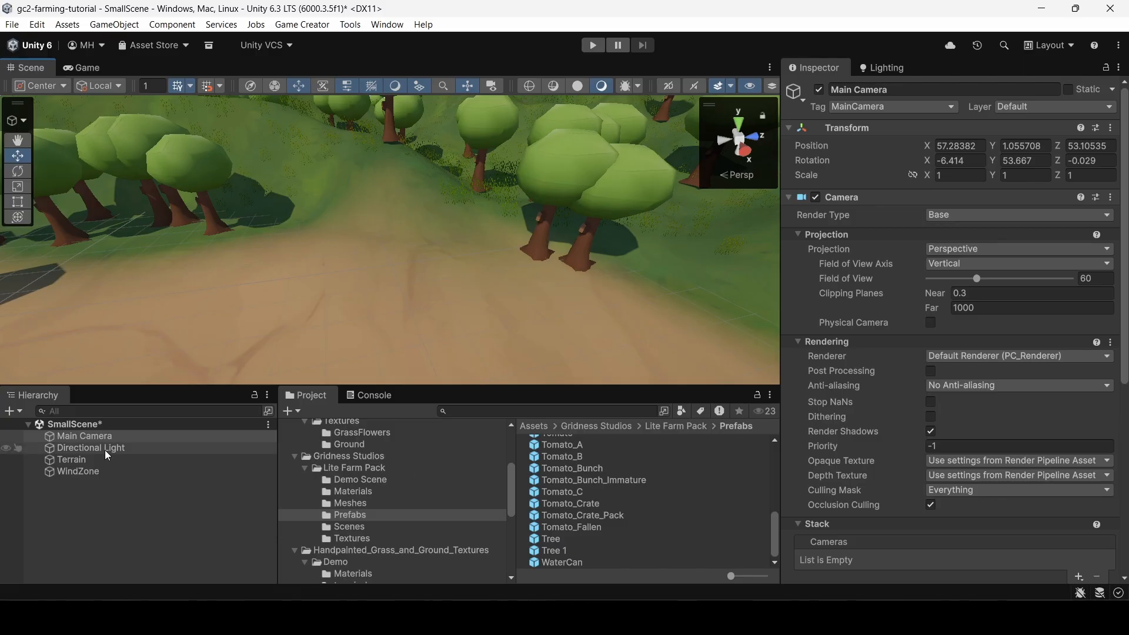
{"action": "left_click", "coordinate": [76, 459]}
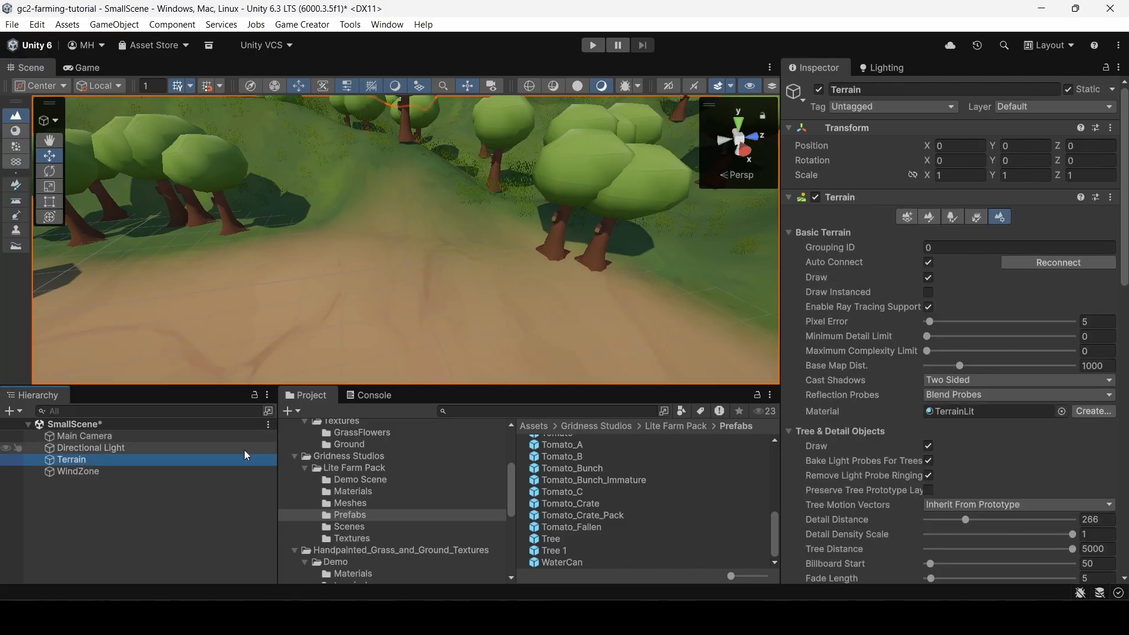
{"action": "left_click", "coordinate": [955, 218]}
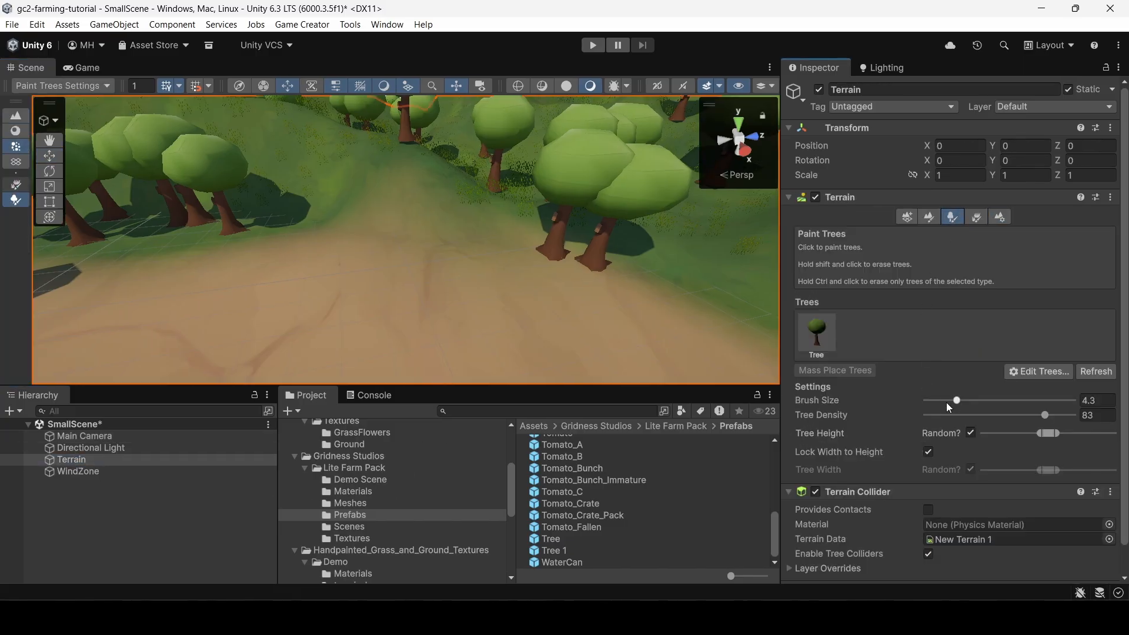
{"action": "left_click_drag", "start_coordinate": [946, 402], "coordinate": [938, 402]}
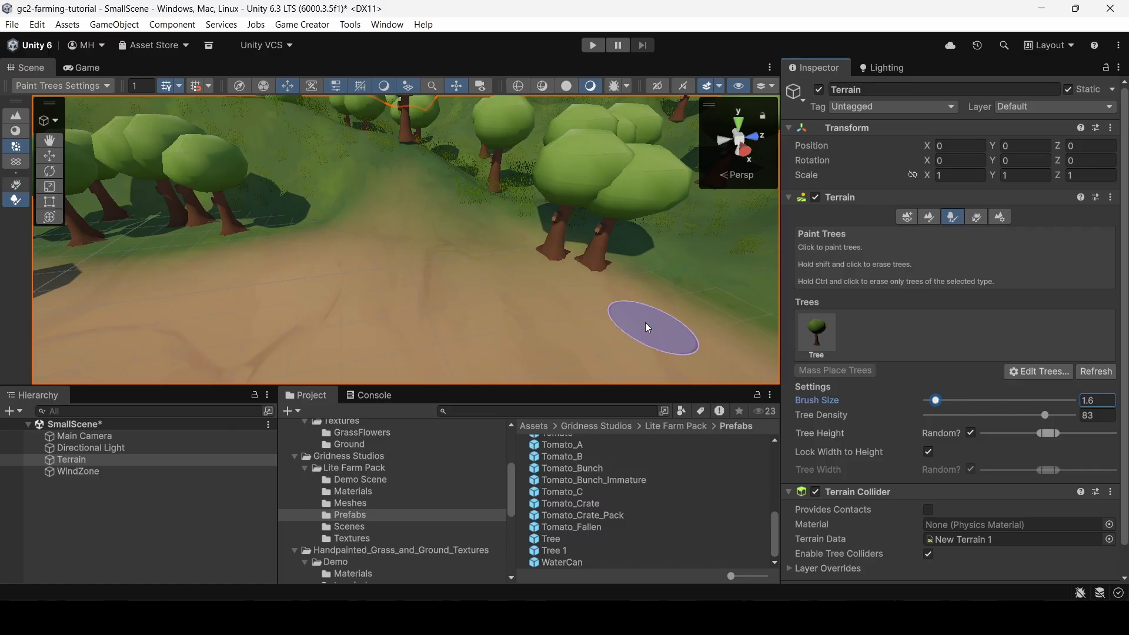
{"action": "left_click", "coordinate": [540, 248], "text": "shift"}
{"action": "right_click_drag", "start_coordinate": [485, 280], "coordinate": [489, 269]}
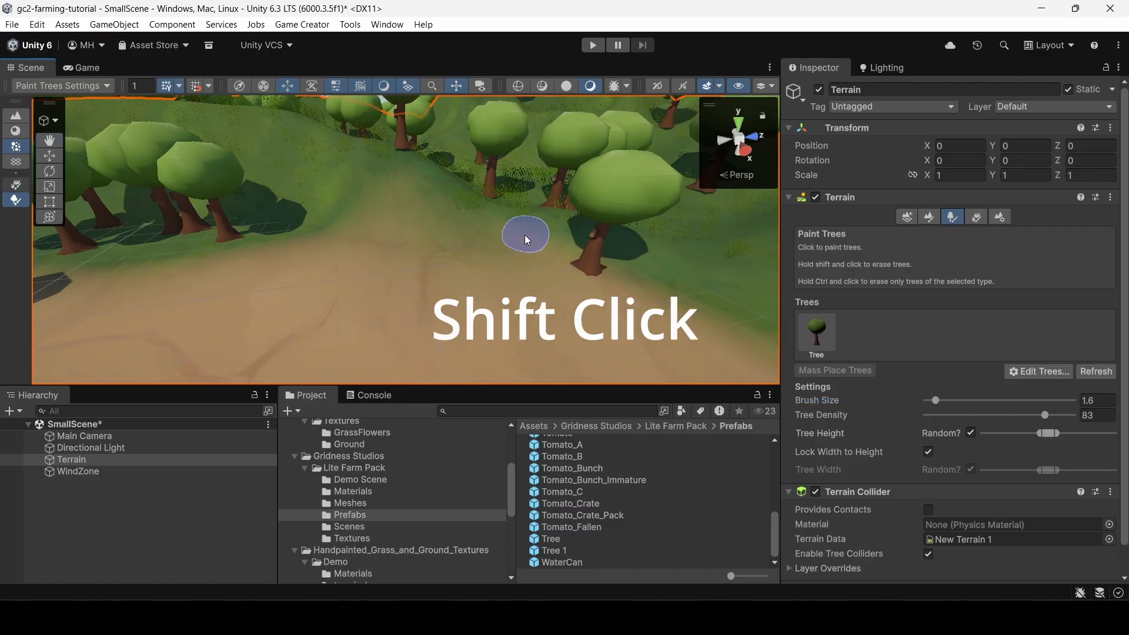
{"action": "left_click", "coordinate": [555, 204], "text": "shift"}
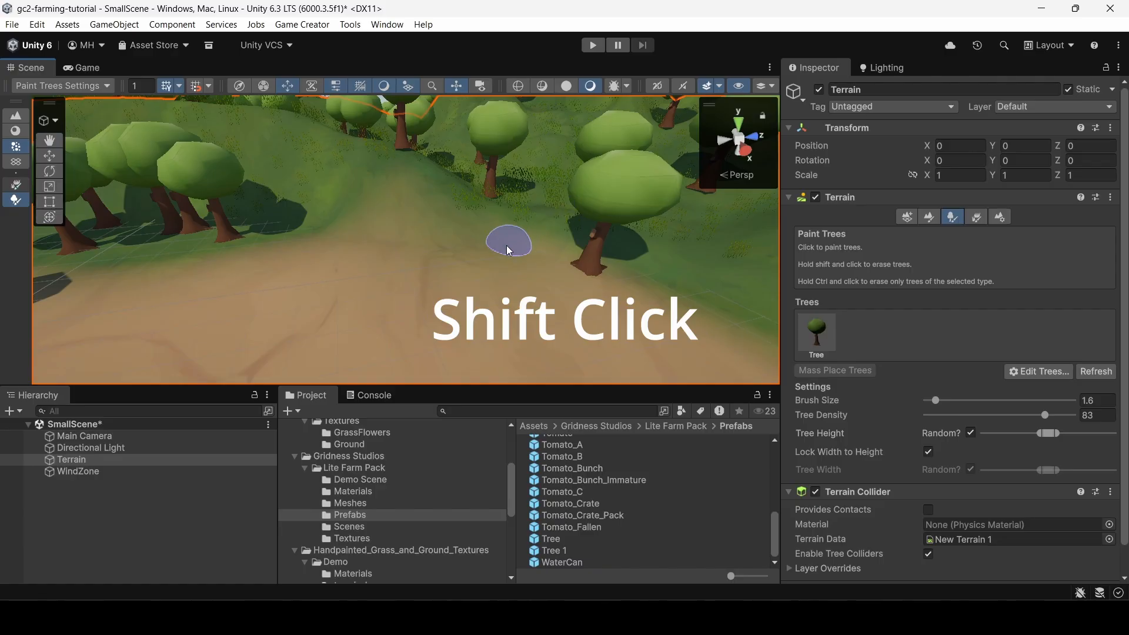
{"action": "right_click_drag", "start_coordinate": [509, 250], "coordinate": [231, 259]}
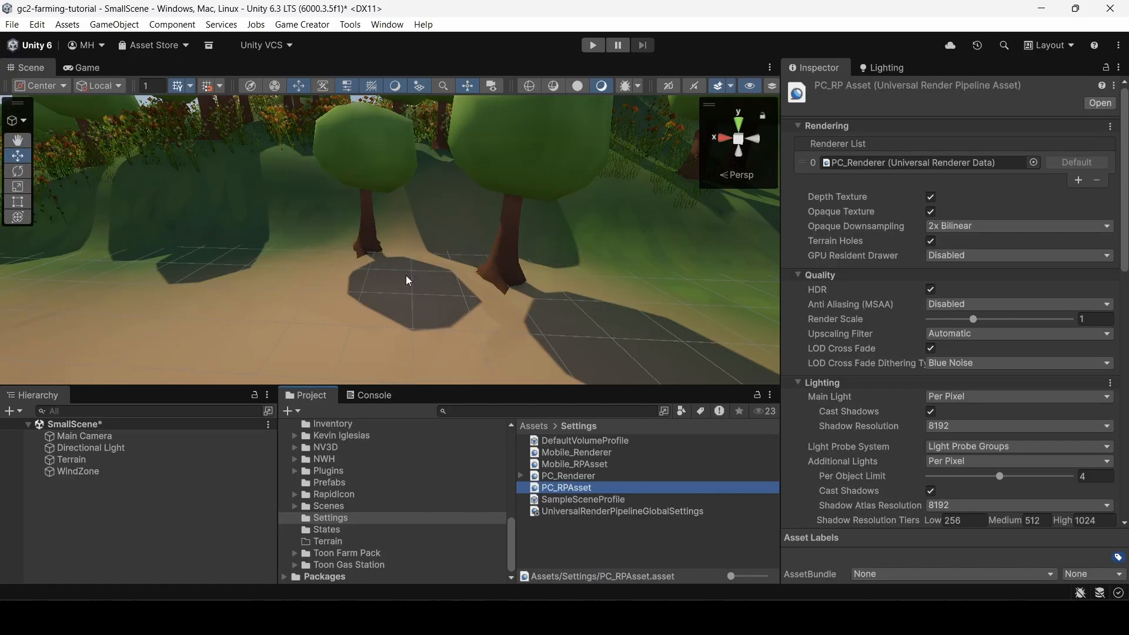
Examine the tree shadows up close and check the Shadow Resolution and Shadow Atlas Resolution options of the PC_RPAsset.
{"action": "right_click_drag", "start_coordinate": [288, 207], "coordinate": [396, 274]}
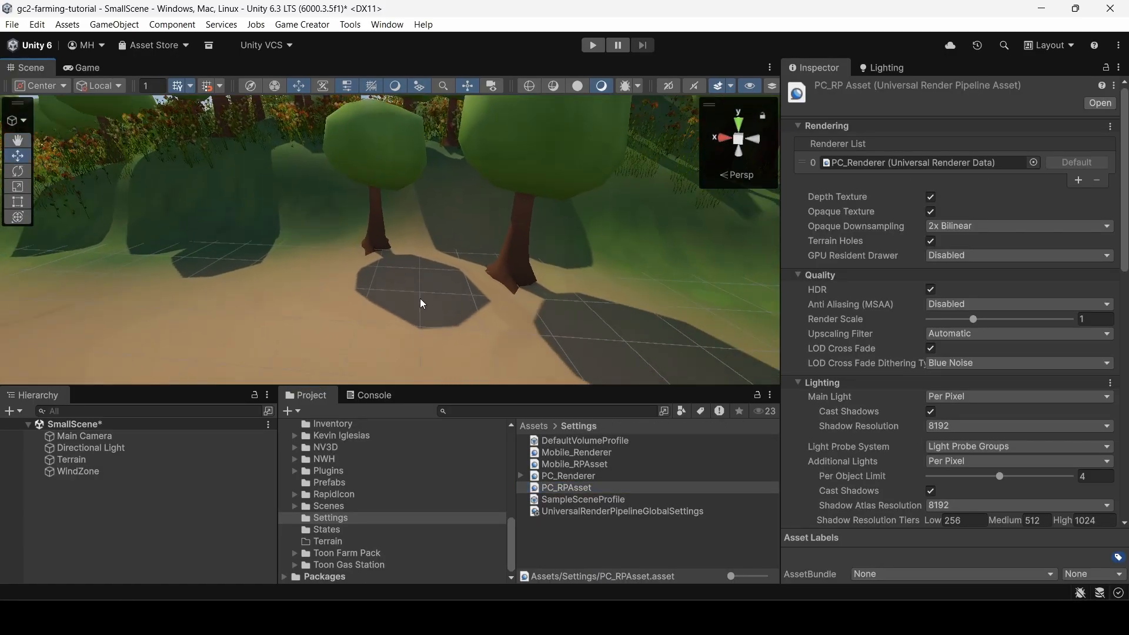
{"action": "key", "text": "w"}
{"action": "right_click_drag", "start_coordinate": [610, 306], "coordinate": [675, 252]}
{"action": "key", "text": "s"}
{"action": "key", "text": "w"}
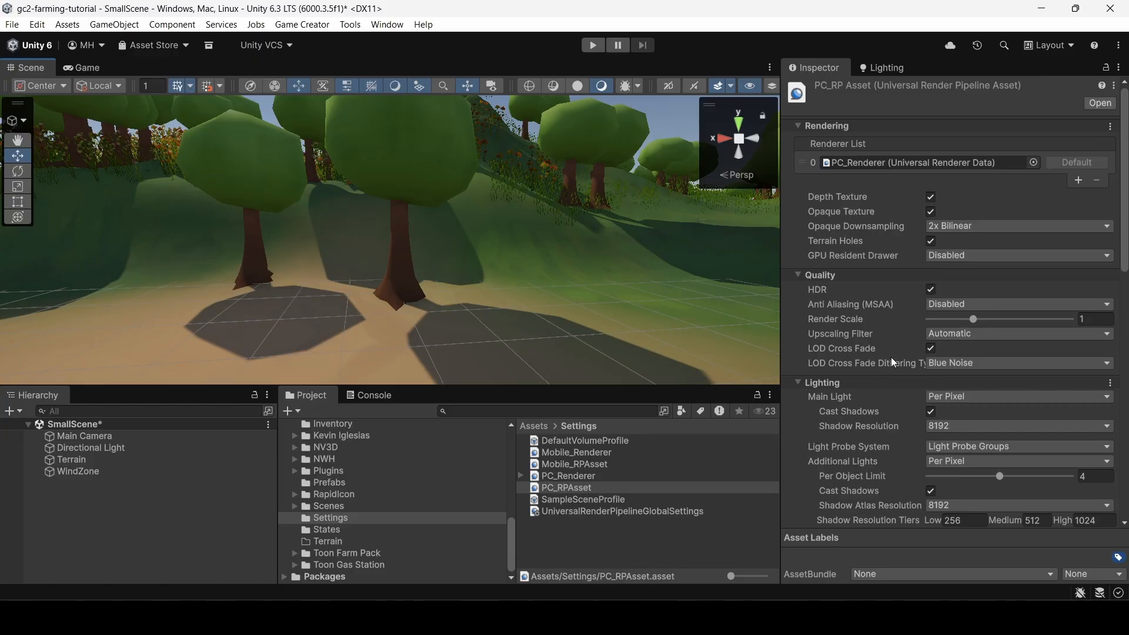
{"action": "left_click", "coordinate": [933, 426]}
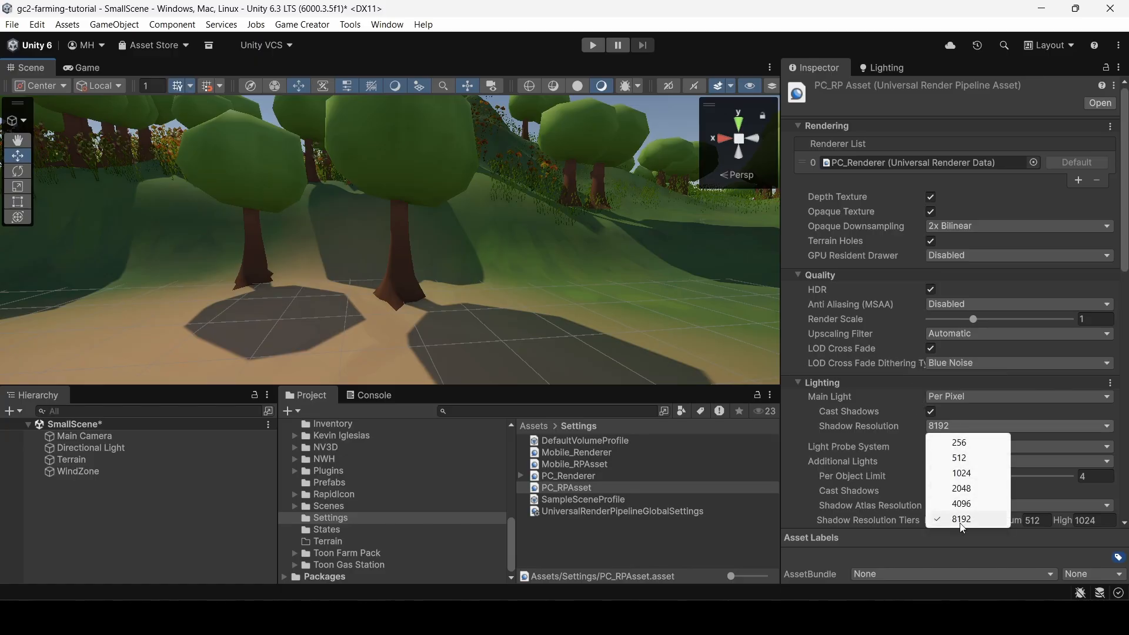
{"action": "left_click", "coordinate": [798, 431]}
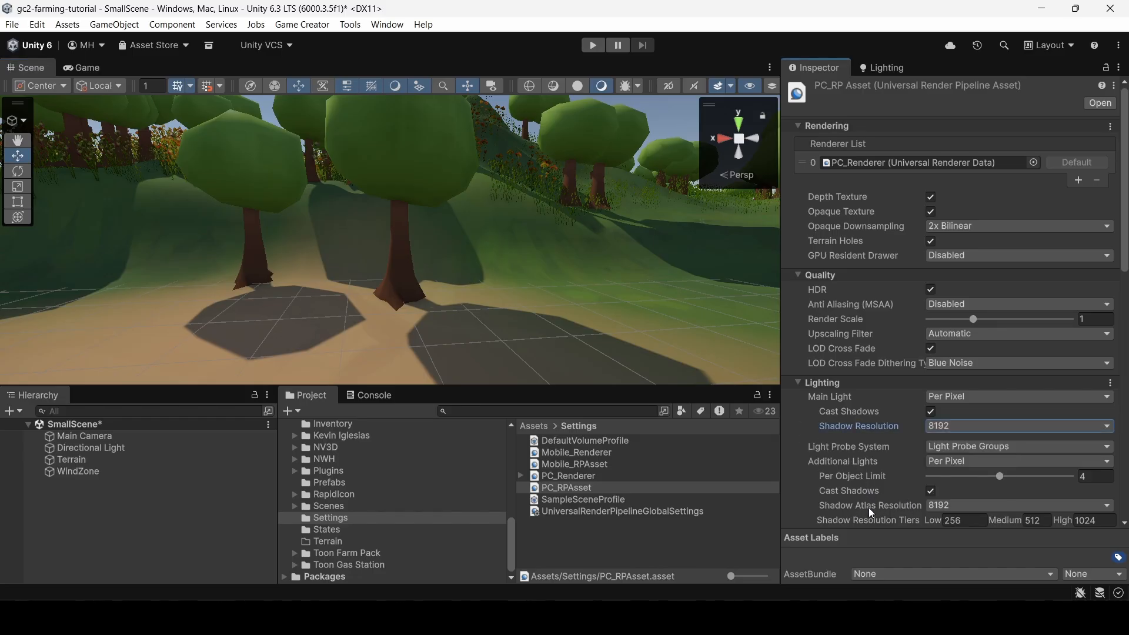
{"action": "left_click", "coordinate": [939, 501]}
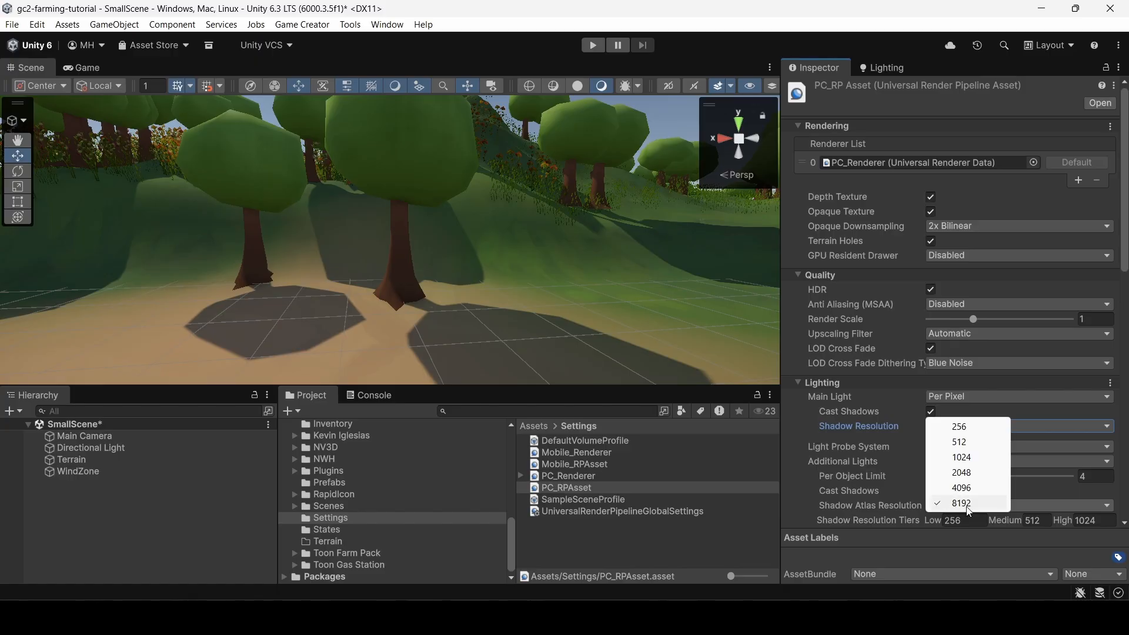
{"action": "left_click", "coordinate": [785, 488]}
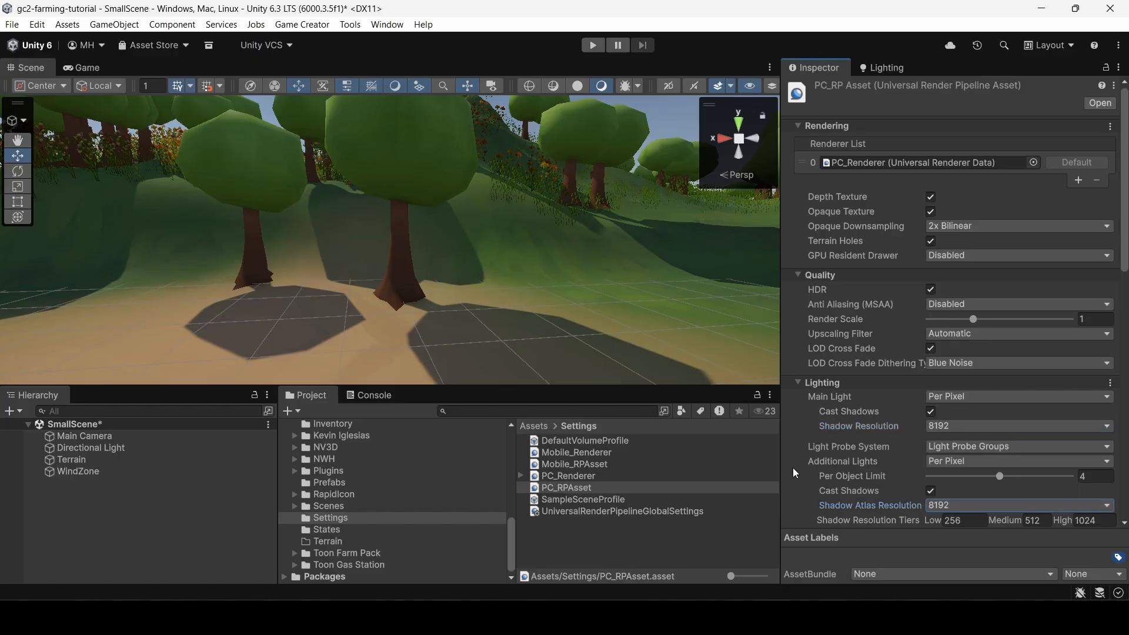
Try lowering both the Shadow Atlas Resolution and the main light's Shadow Resolution to 512, and check the tree shadows.
{"action": "left_click", "coordinate": [952, 505]}
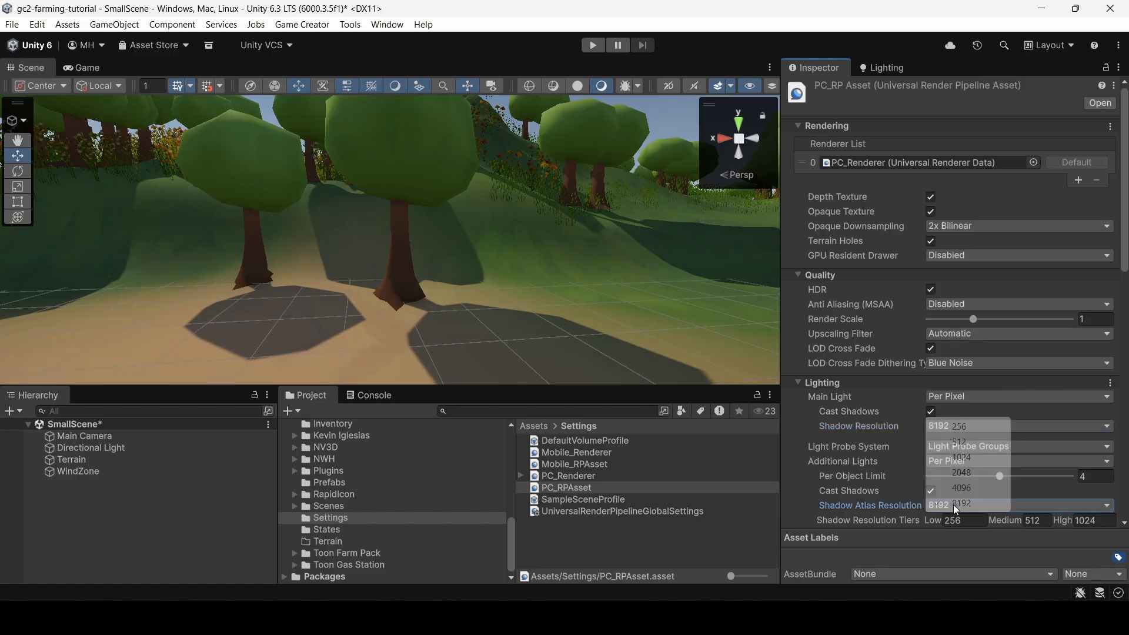
{"action": "left_click", "coordinate": [953, 444]}
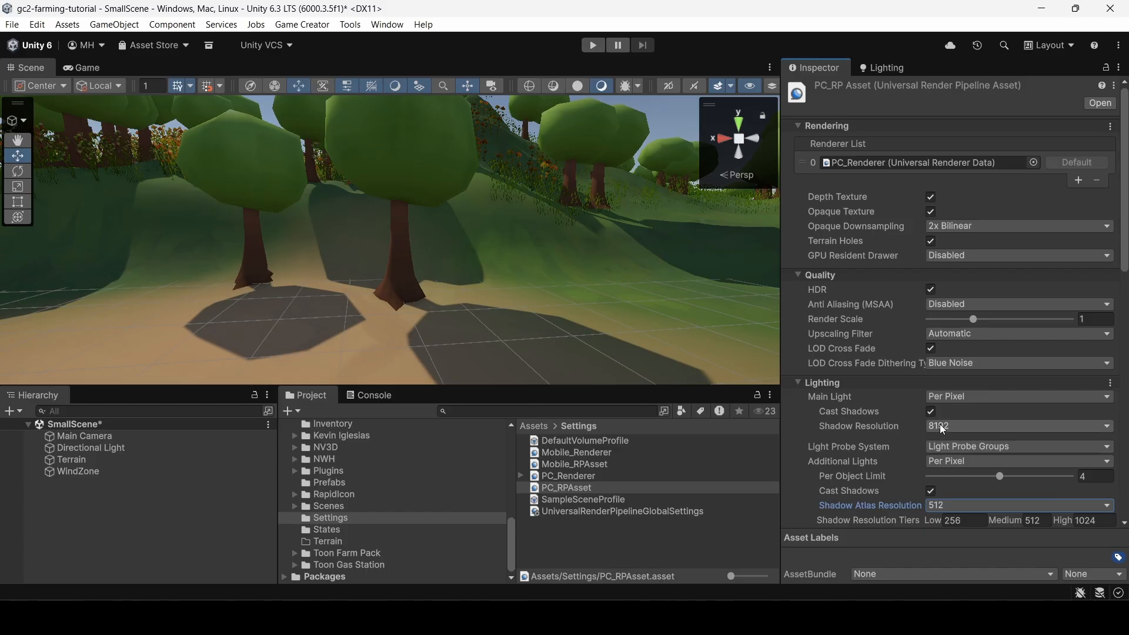
{"action": "left_click", "coordinate": [943, 426]}
{"action": "left_click", "coordinate": [944, 456]}
{"action": "right_click_drag", "start_coordinate": [609, 340], "coordinate": [514, 302]}
Try both shadow resolutions at 1024, and set them both back to 8192.
{"action": "left_click", "coordinate": [970, 427]}
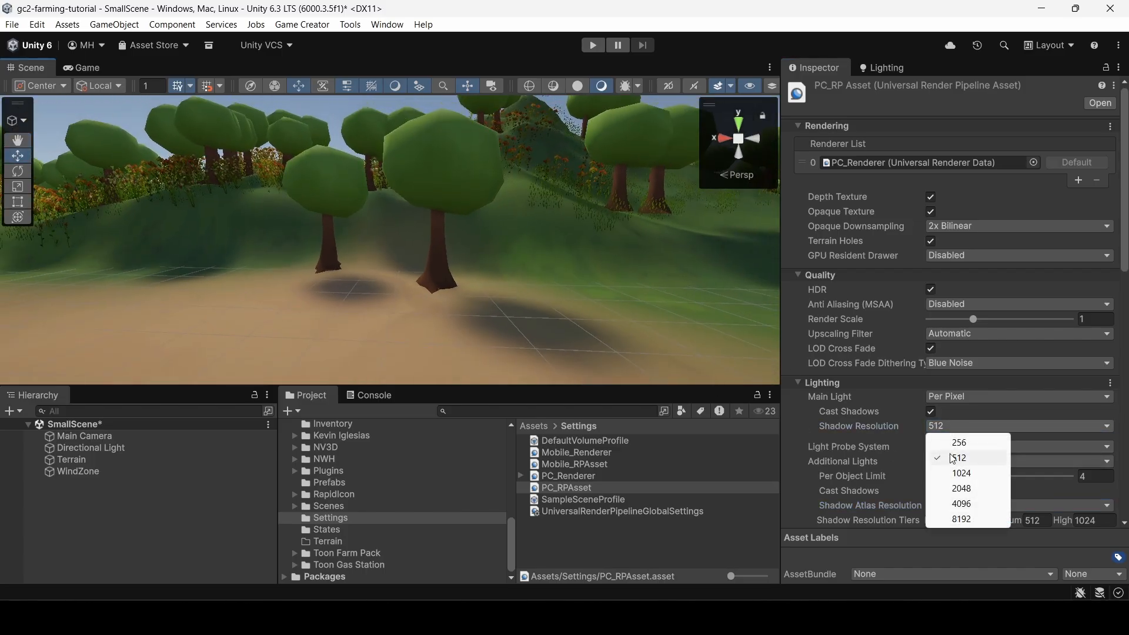
{"action": "left_click", "coordinate": [950, 474]}
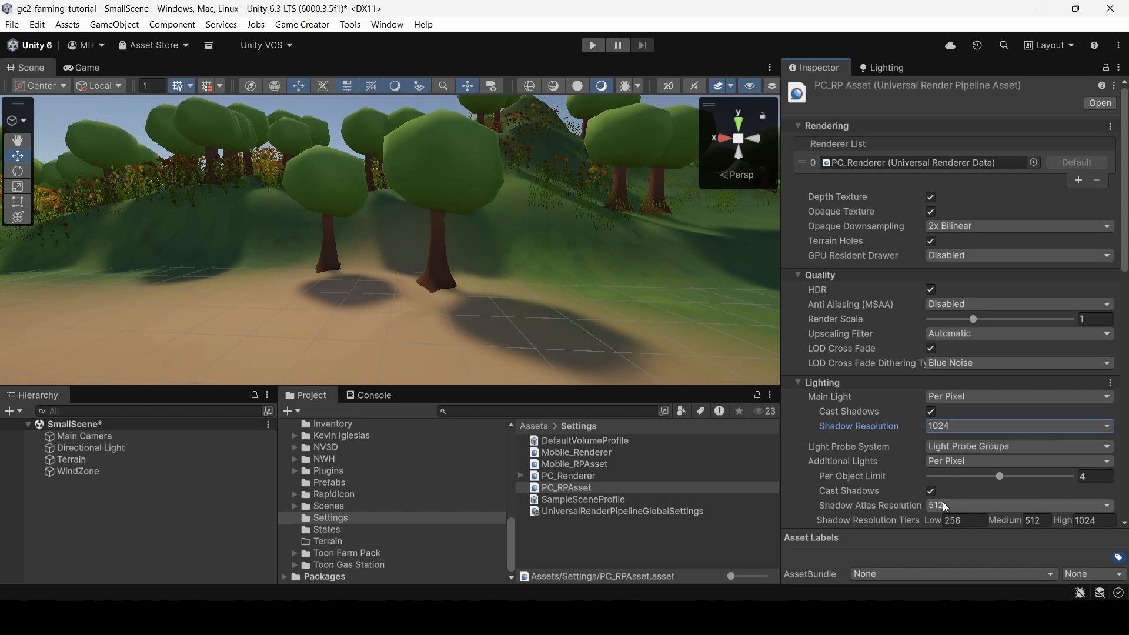
{"action": "left_click", "coordinate": [943, 503]}
{"action": "left_click", "coordinate": [944, 503]}
{"action": "left_click", "coordinate": [944, 501]}
{"action": "left_click", "coordinate": [945, 459]}
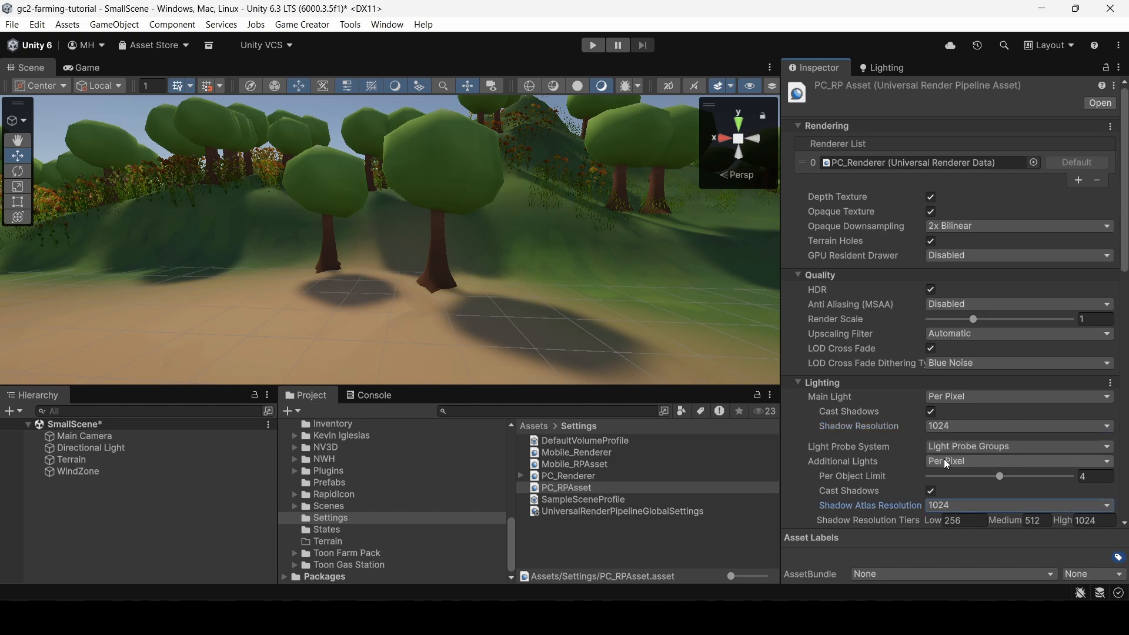
{"action": "left_click", "coordinate": [948, 505]}
{"action": "left_click", "coordinate": [955, 519]}
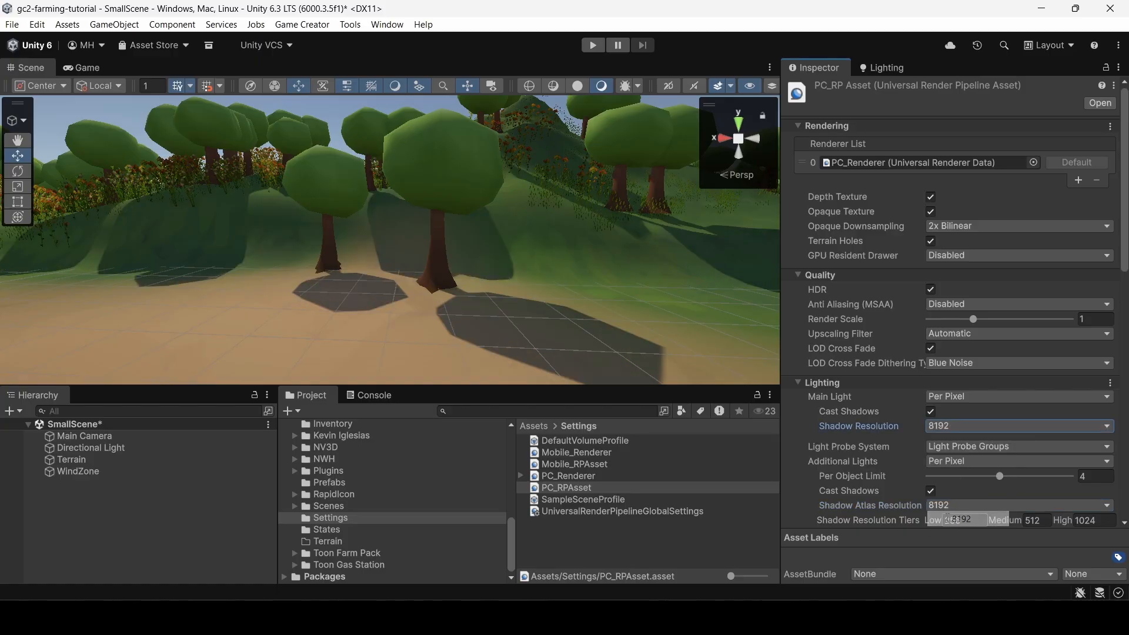
Try lowering the shadow Max Distance to 11.79 and check how the distant tree shadows are drawn.
{"action": "scroll", "coordinate": [841, 292], "scroll_direction": "down", "scroll_amount": 10}
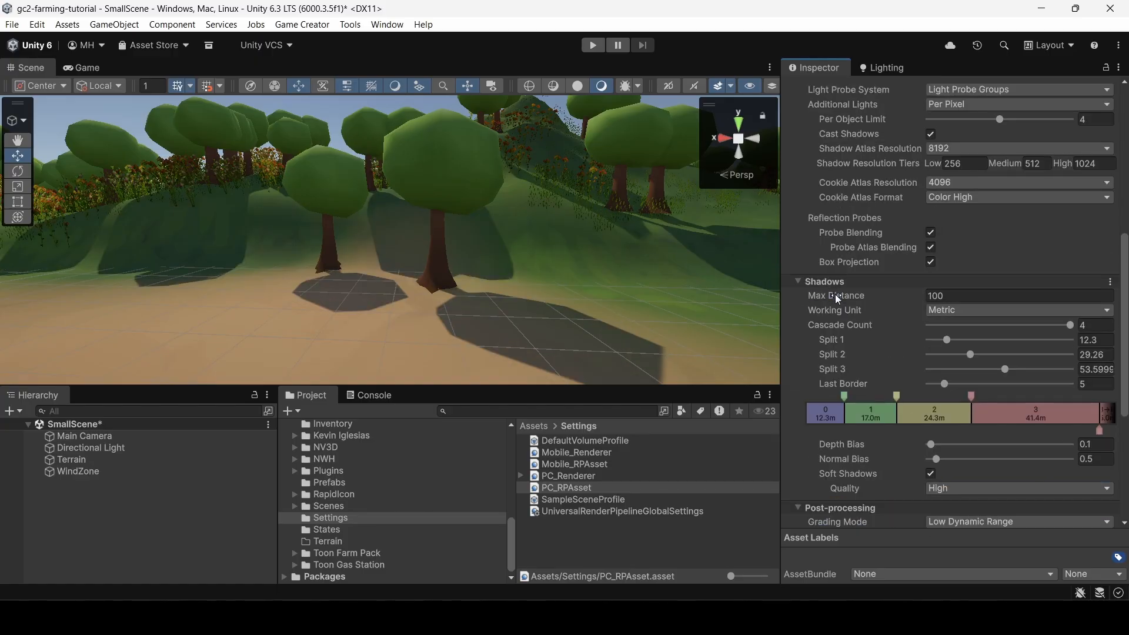
{"action": "left_click_drag", "start_coordinate": [835, 294], "coordinate": [856, 249]}
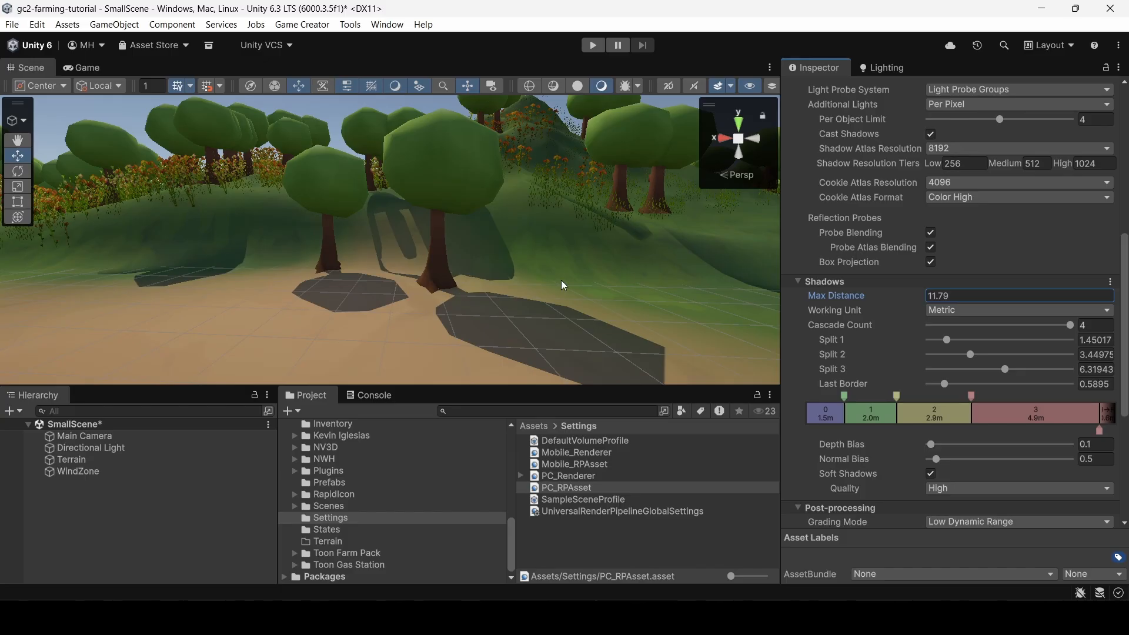
{"action": "right_click_drag", "start_coordinate": [563, 285], "coordinate": [369, 277]}
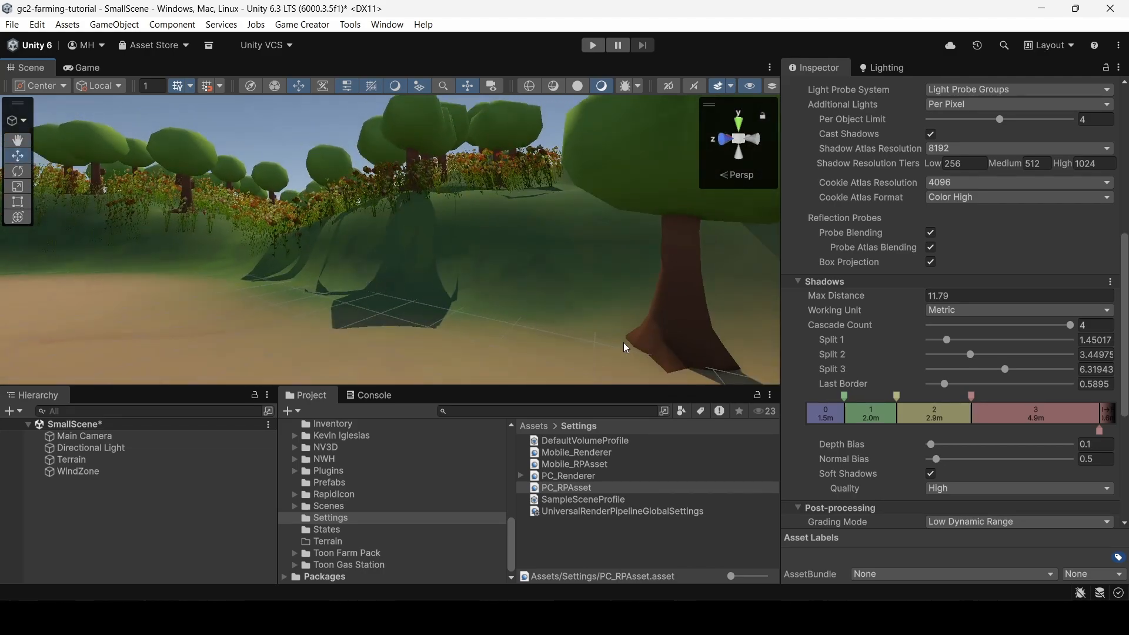
Raise the shadow Max Distance to 59.5 and check the tree shadows around the dirt area.
{"action": "left_click", "coordinate": [859, 294]}
{"action": "left_click_drag", "start_coordinate": [860, 294], "coordinate": [983, 295]}
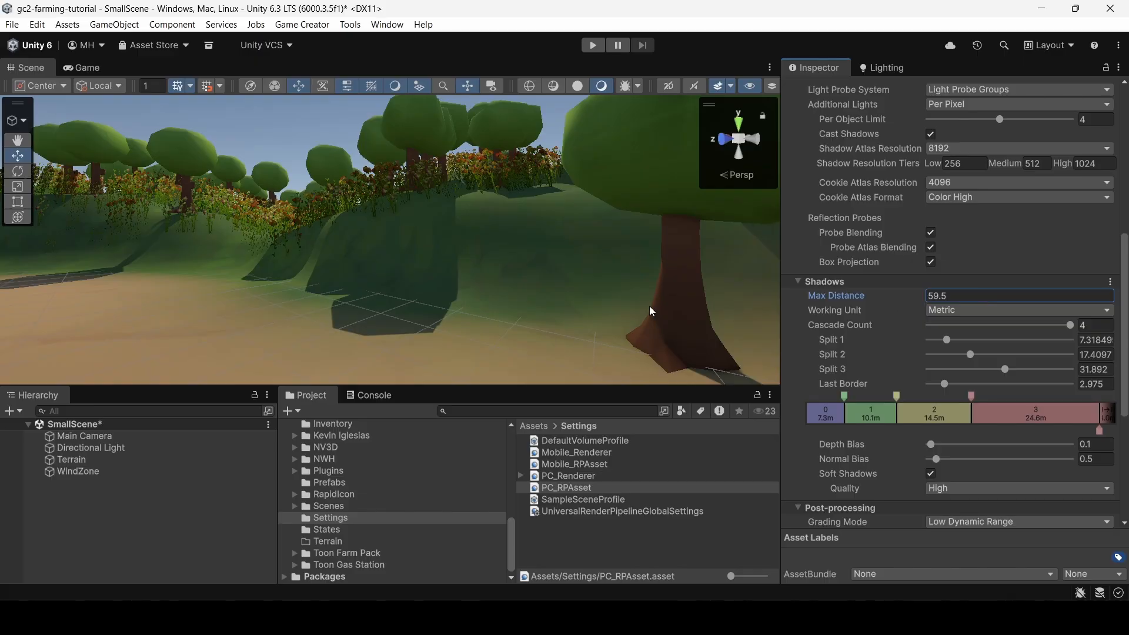
{"action": "right_click_drag", "start_coordinate": [649, 311], "coordinate": [1028, 319]}
{"action": "key", "text": "w"}
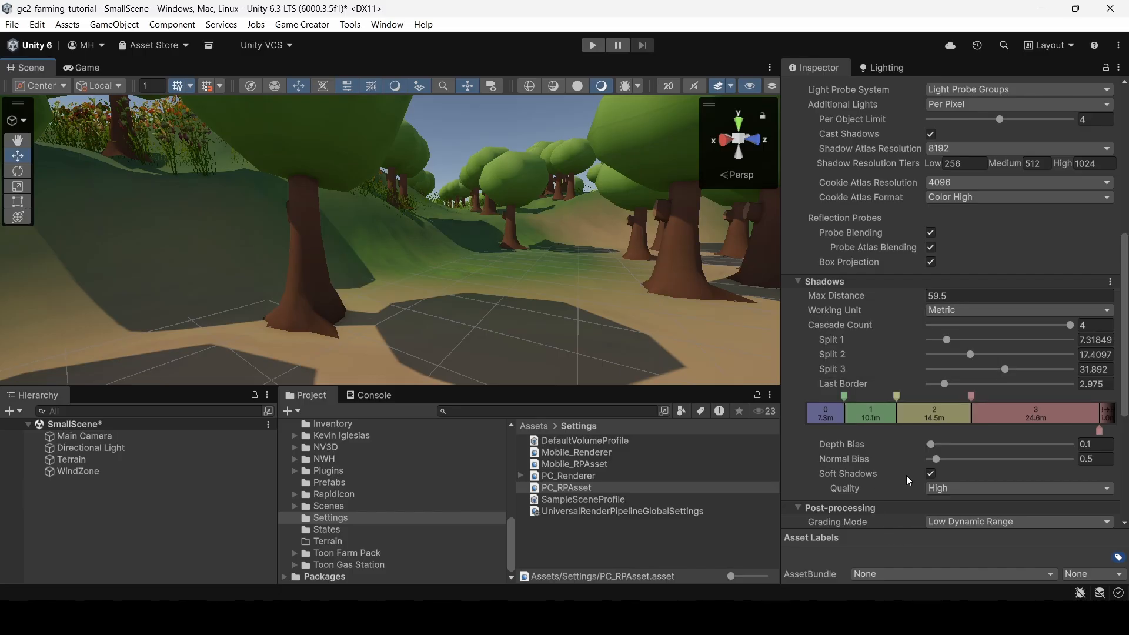
Turn Soft Shadows off and back on to compare the edge of a tree shadow up close.
{"action": "right_click_drag", "start_coordinate": [657, 314], "coordinate": [870, 451]}
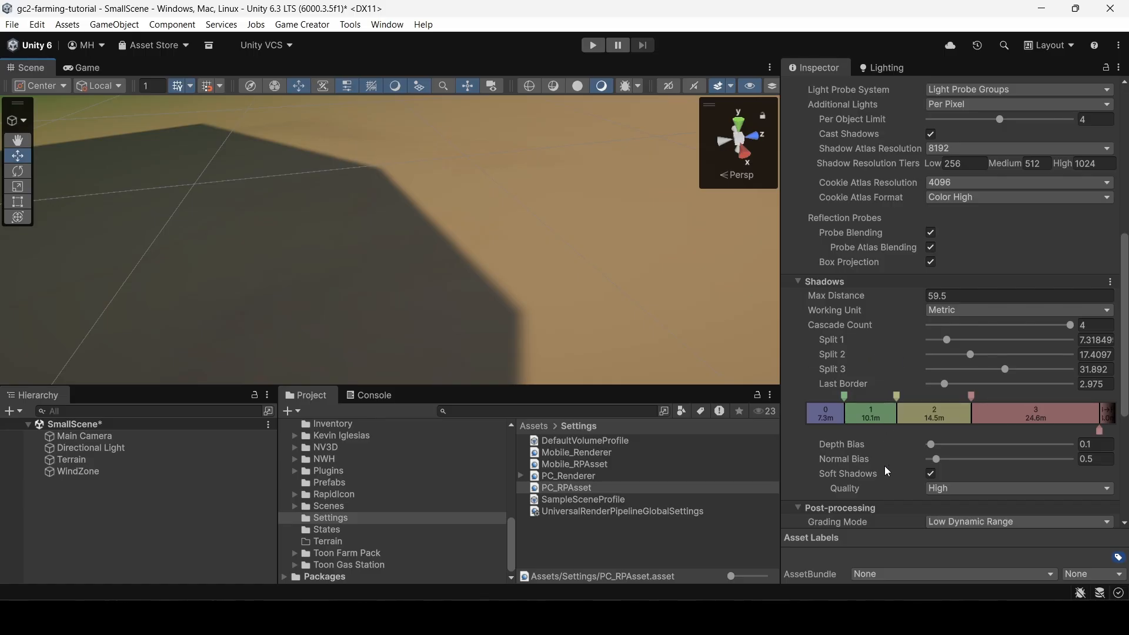
{"action": "left_click", "coordinate": [929, 473]}
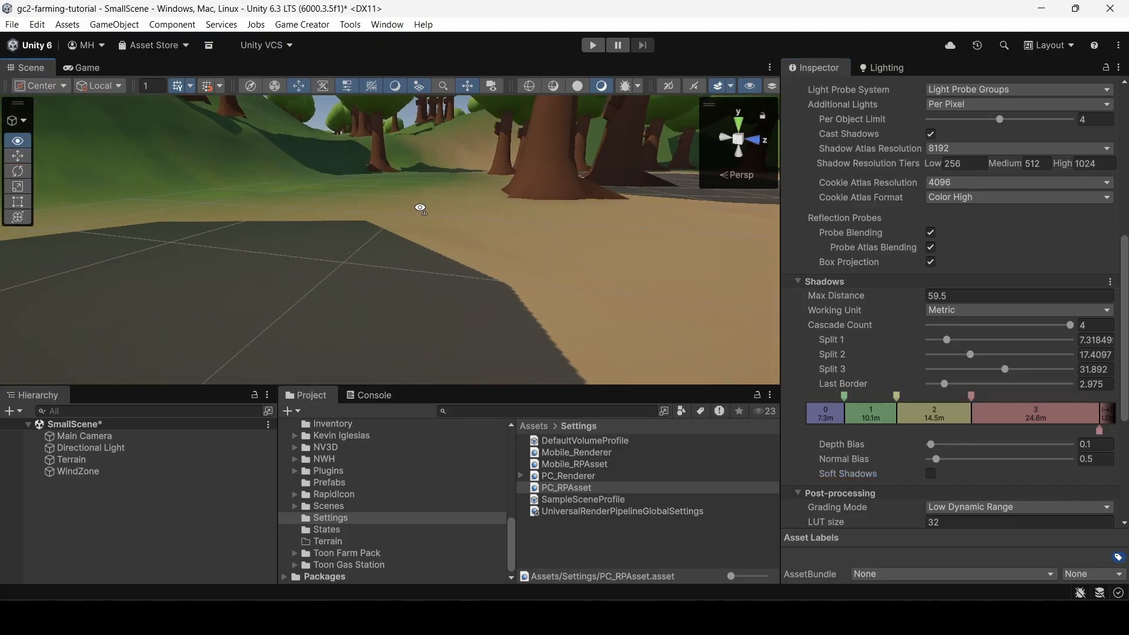
{"action": "left_click", "coordinate": [930, 473]}
{"action": "right_click_drag", "start_coordinate": [562, 231], "coordinate": [540, 237]}
Compare the Soft Shadows Quality at Low and Medium, and set it back to High.
{"action": "left_click", "coordinate": [928, 488]}
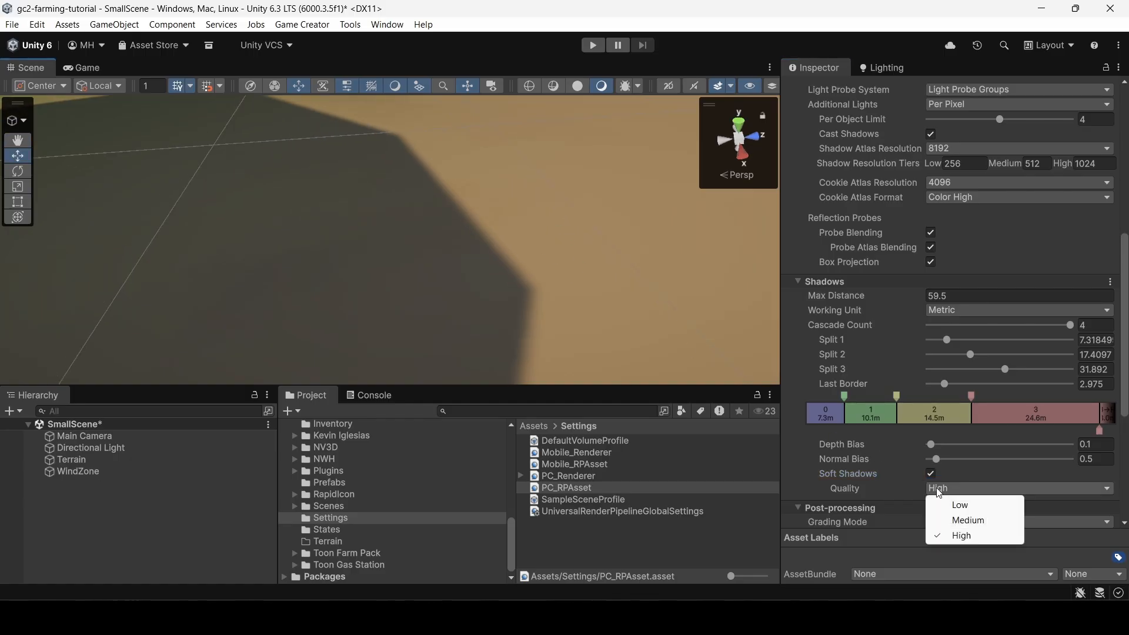
{"action": "left_click", "coordinate": [938, 503]}
{"action": "left_click", "coordinate": [950, 489]}
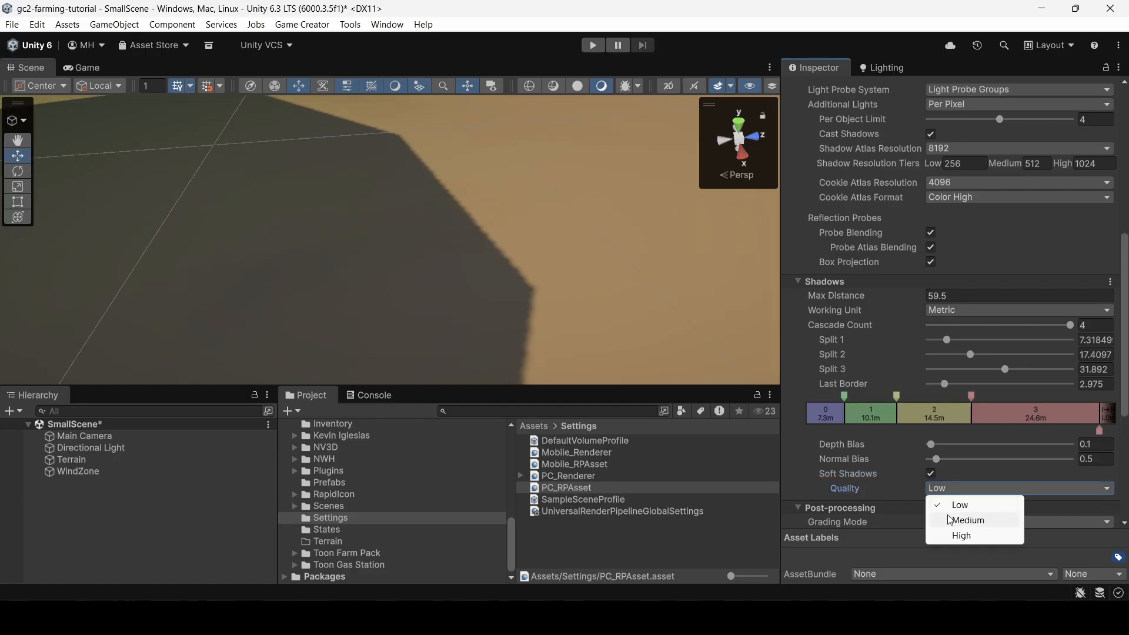
{"action": "left_click", "coordinate": [948, 519]}
{"action": "left_click", "coordinate": [948, 497]}
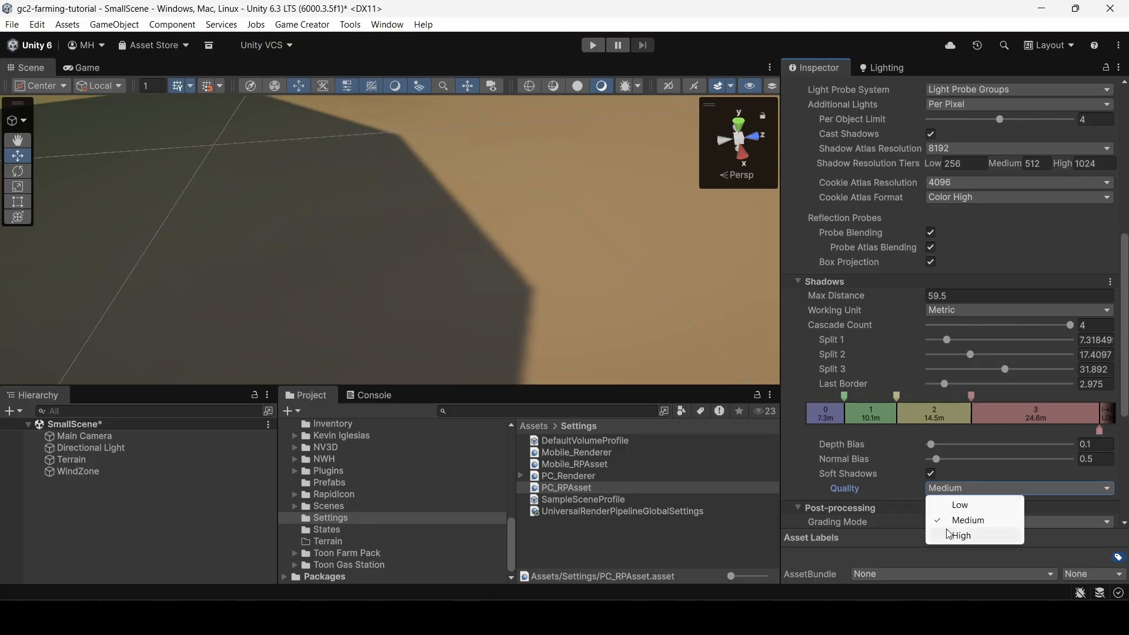
{"action": "left_click", "coordinate": [947, 533]}
{"action": "right_click_drag", "start_coordinate": [529, 244], "coordinate": [998, 130]}
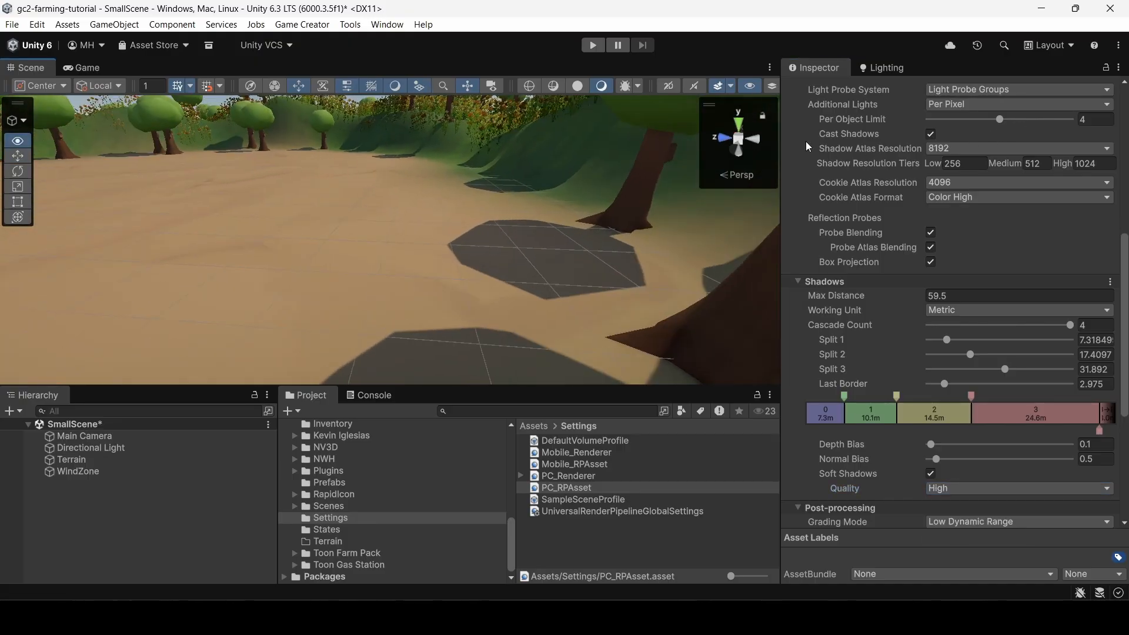